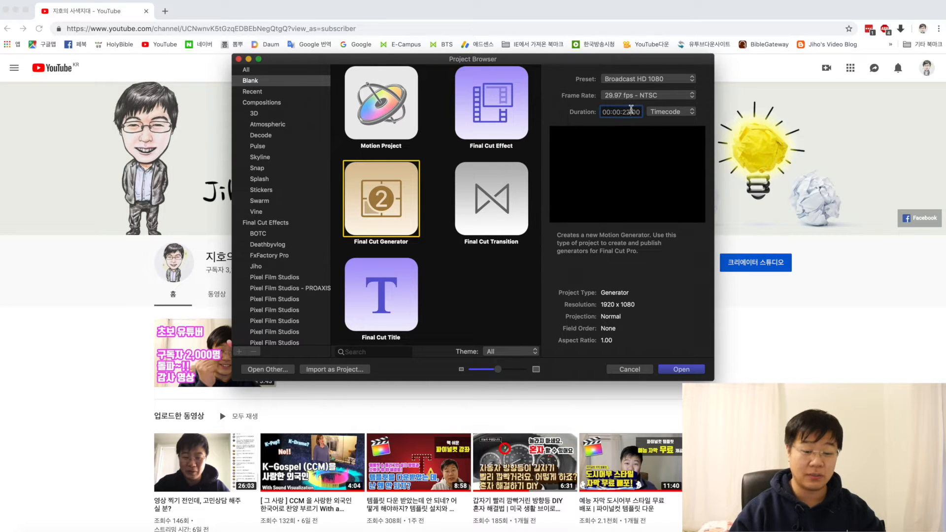
Step: Create the Final Cut Generator project and add a canvas text reading "안녕하세요." followed by a self-introduction with the presenter's name
left_click(696, 373)
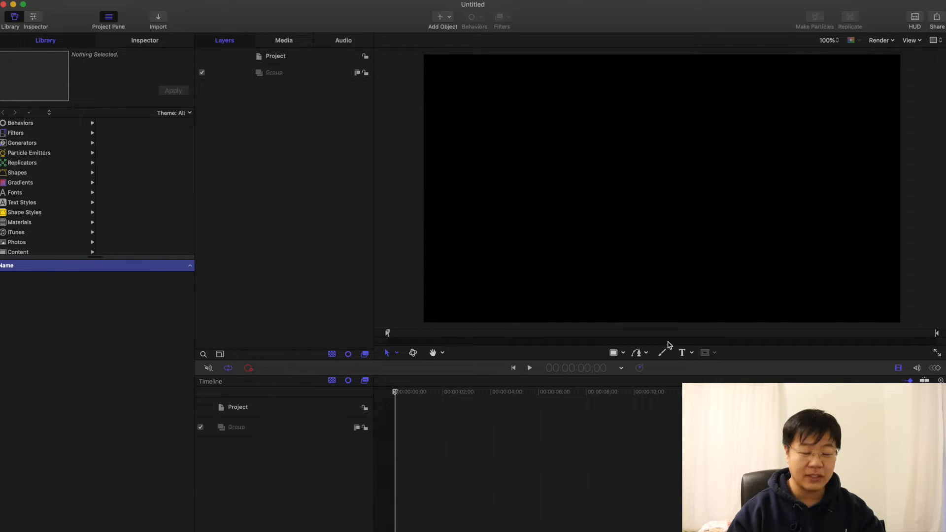
left_click(683, 352)
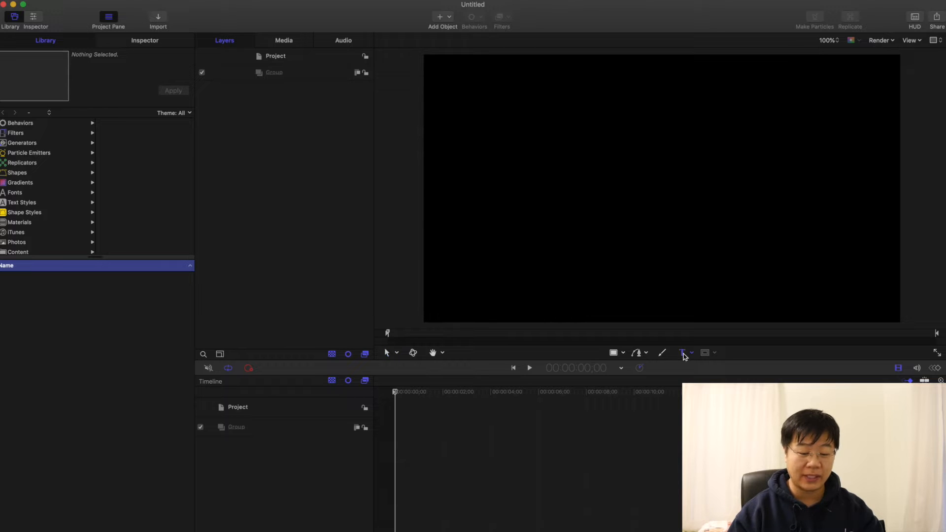
left_click(573, 178)
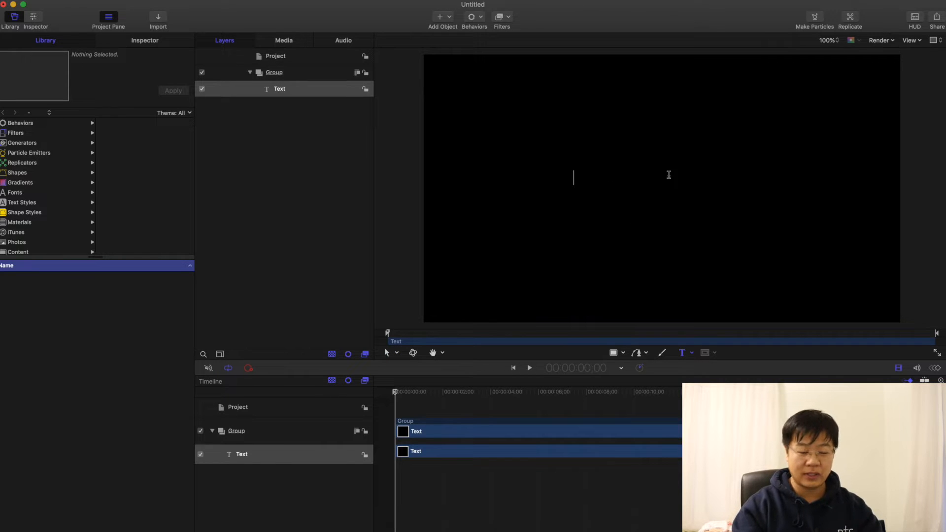
type("안녕핫ㅇ")
key("BackSpace")
key("BackSpace")
type("하셍요. 이지호입니다.")
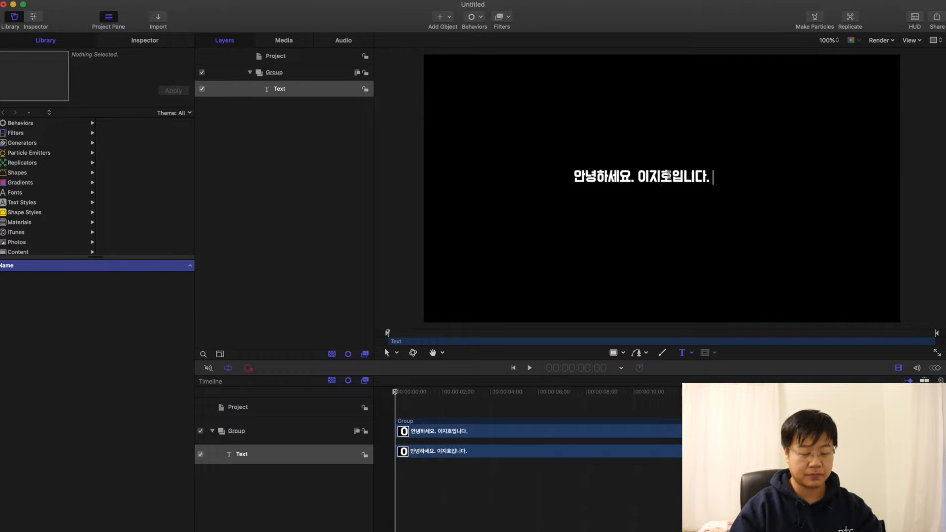
left_click(303, 85)
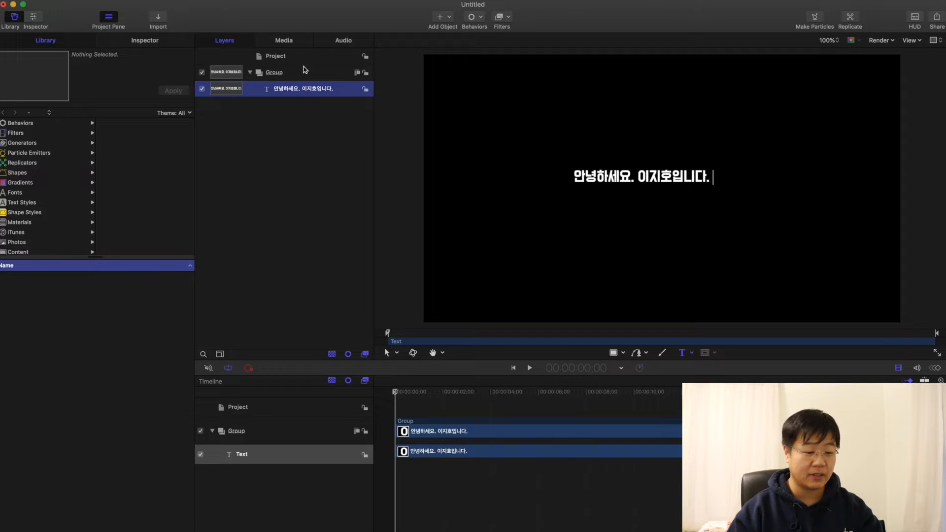
key("Escape")
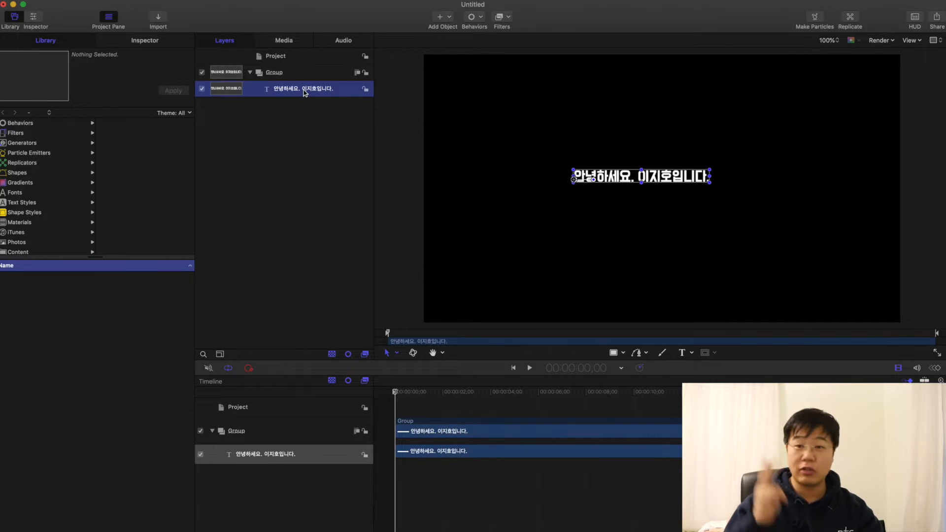
Step: Add the Audio behavior from the library's Behaviors category to the greeting text layer
left_click(23, 124)
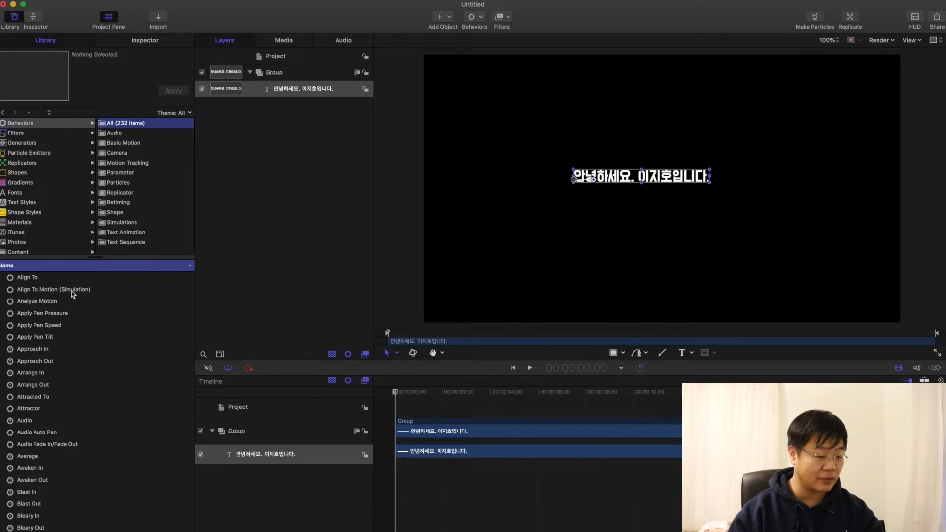
scroll(43, 353, "down", 3)
left_click(33, 345)
left_click_drag(34, 345, 276, 91)
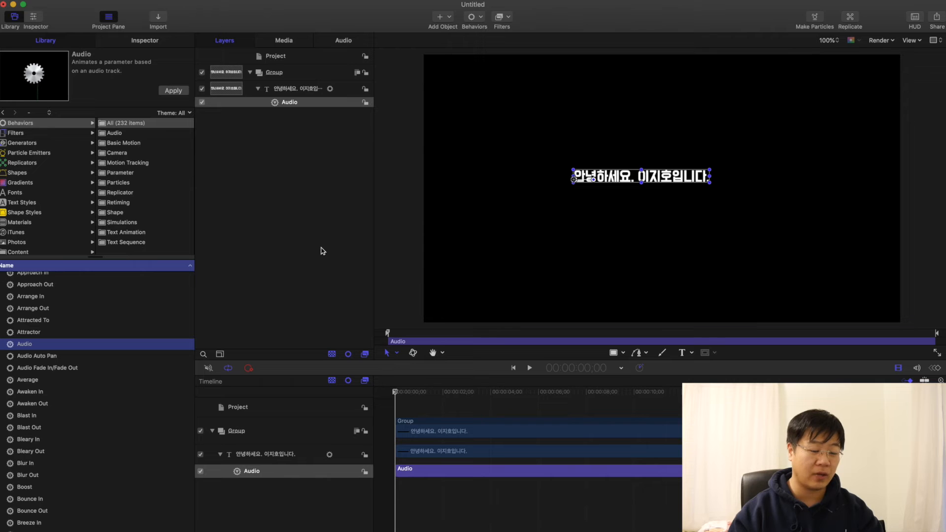
Step: Apply the Audio behavior to the text style's Scale on all axes, and delete the behavior from the layer
left_click(145, 40)
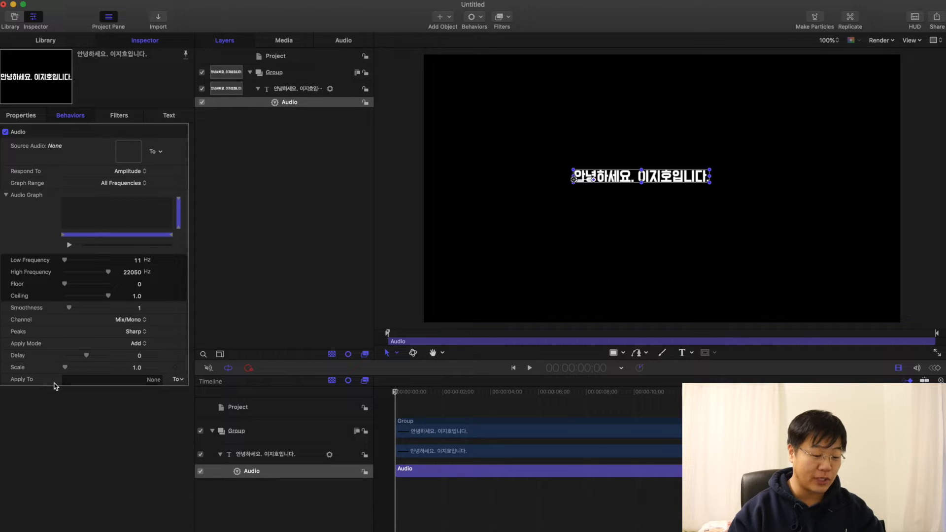
left_click(183, 382)
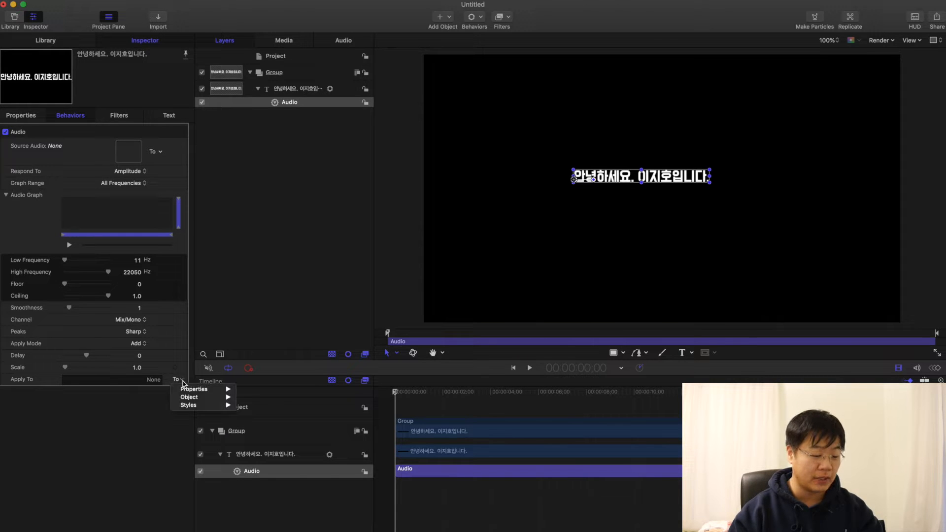
mouse_move(225, 391)
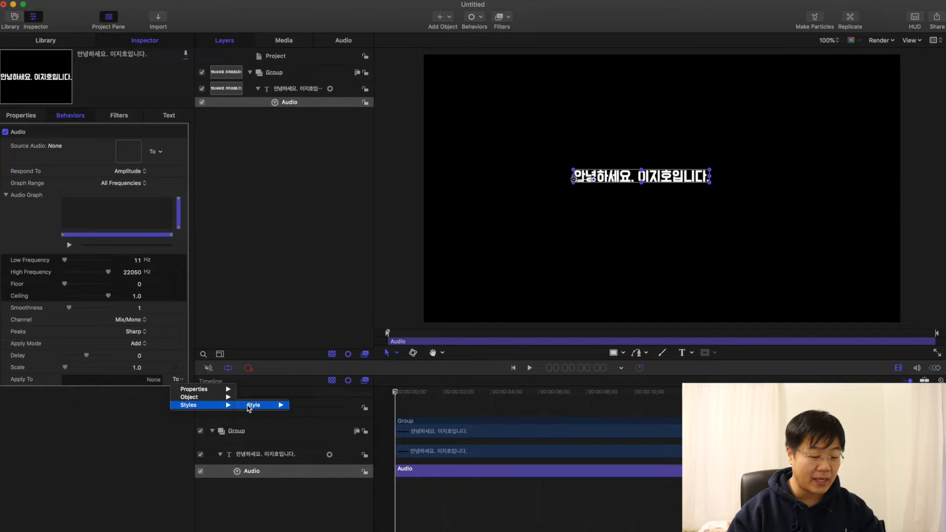
mouse_move(268, 407)
mouse_move(345, 446)
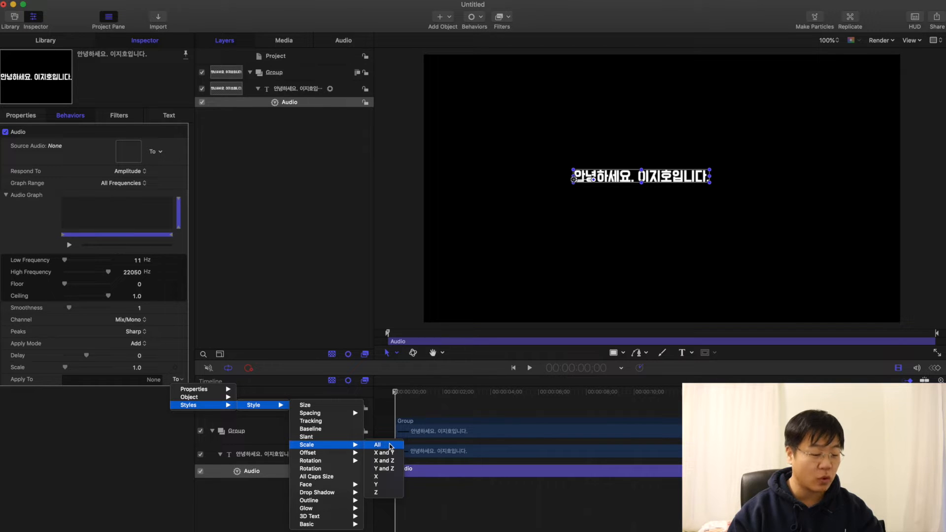
left_click(389, 445)
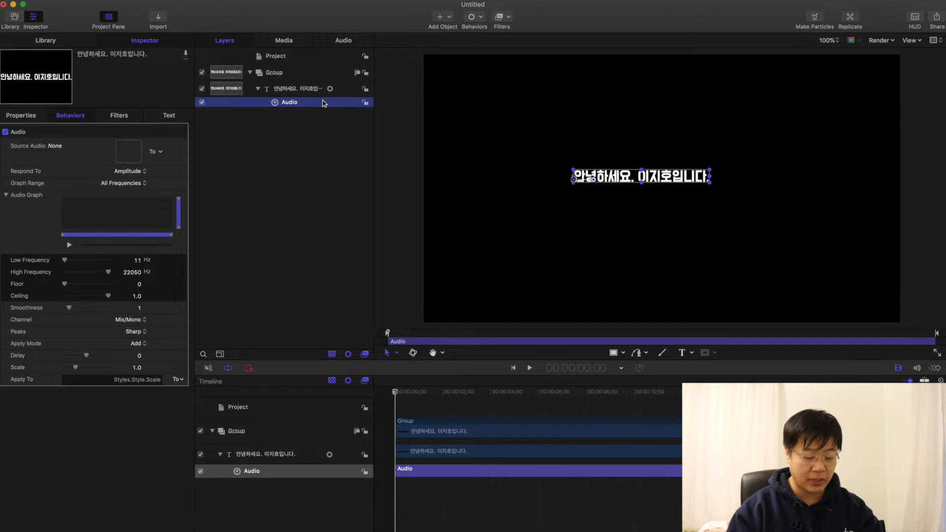
key("Delete")
Step: Add an Audio parameter behavior directly to the Scale parameter in the greeting text's advanced format settings
left_click(169, 116)
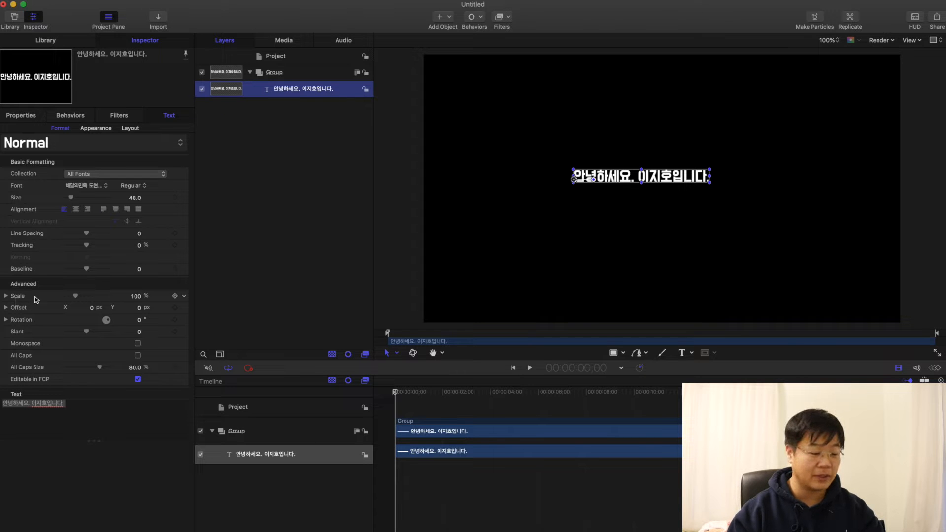
left_click(185, 297)
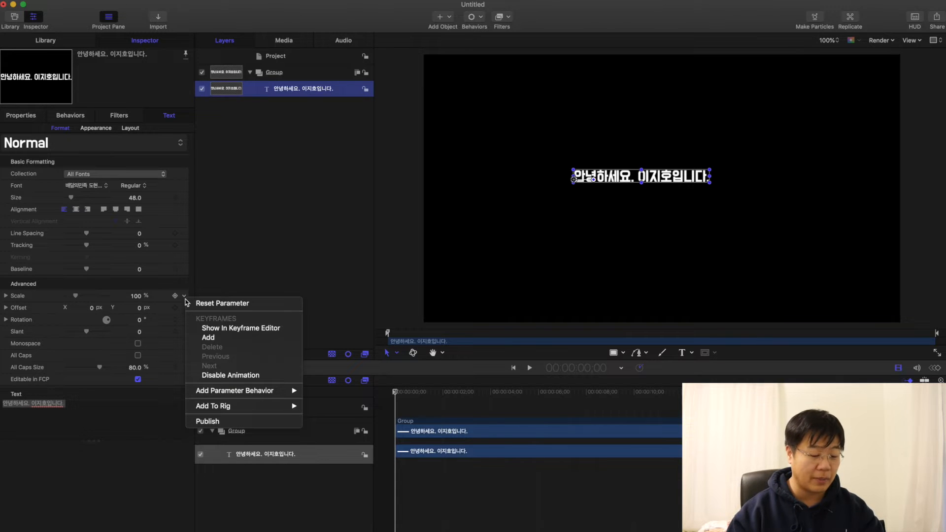
mouse_move(278, 397)
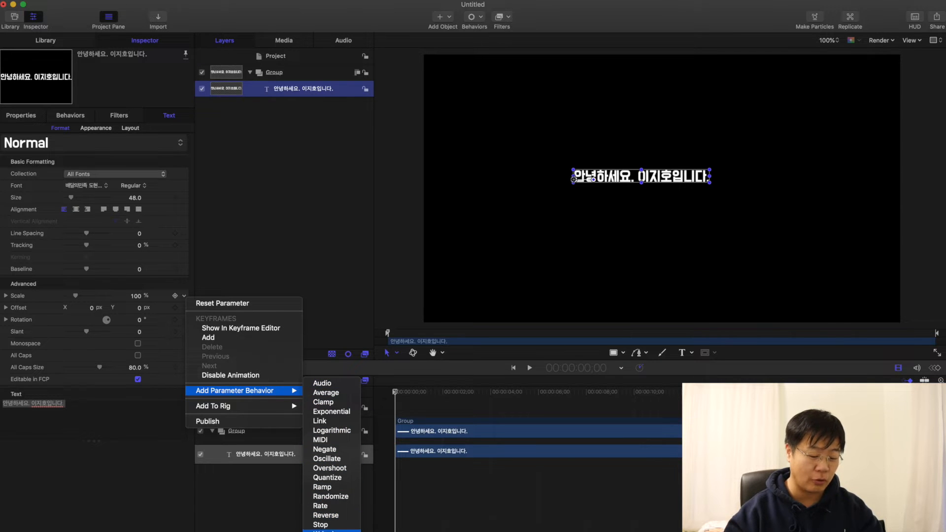
left_click(344, 387)
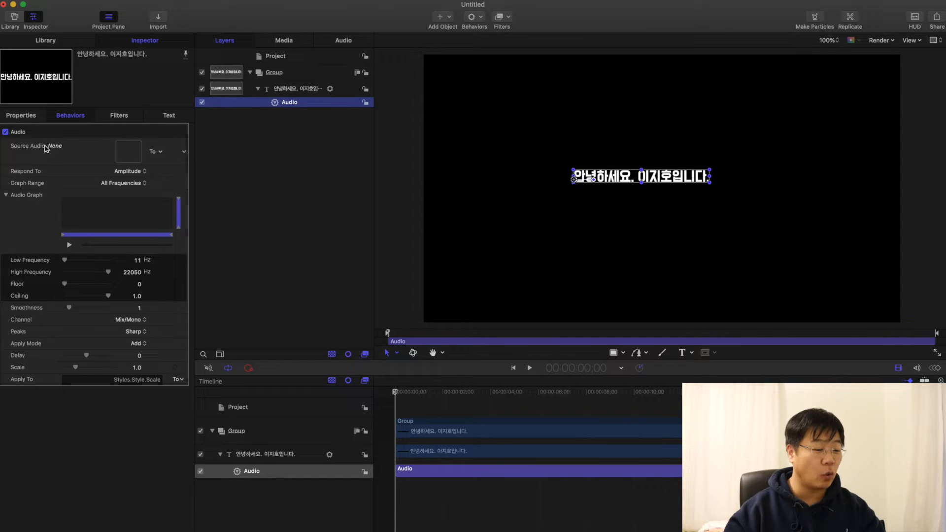
Step: Import the audio file Home_Base_Groove.mp3 from the Downloads folder into the project
left_click(242, 169)
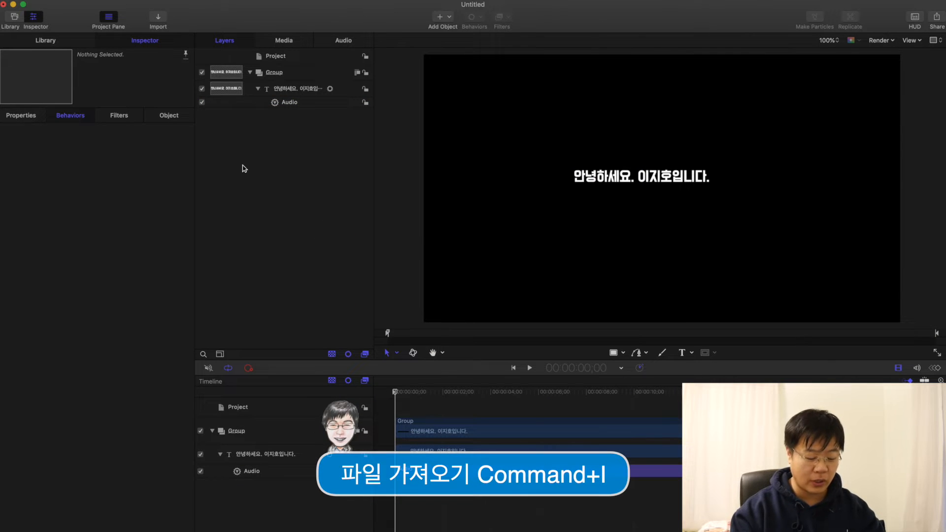
key("super+i")
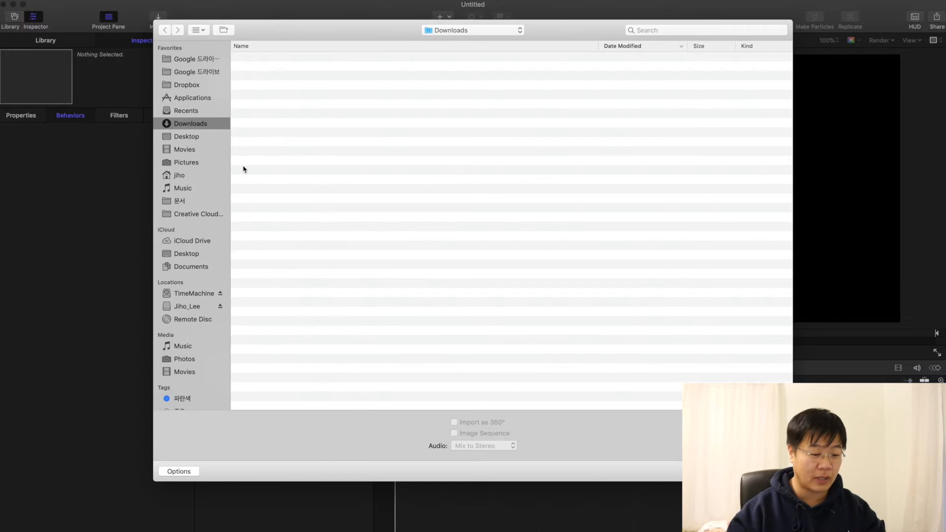
scroll(305, 197, "down", 5)
left_click(321, 186)
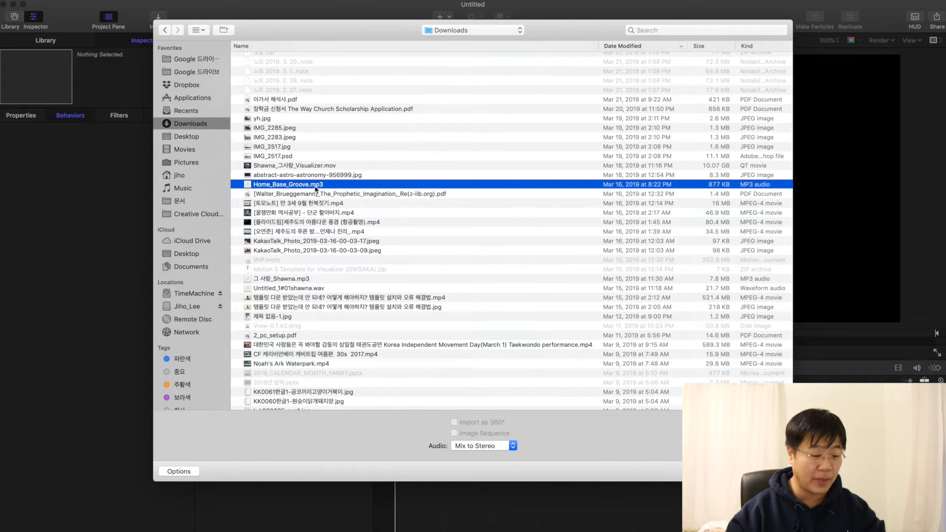
double_click(315, 188)
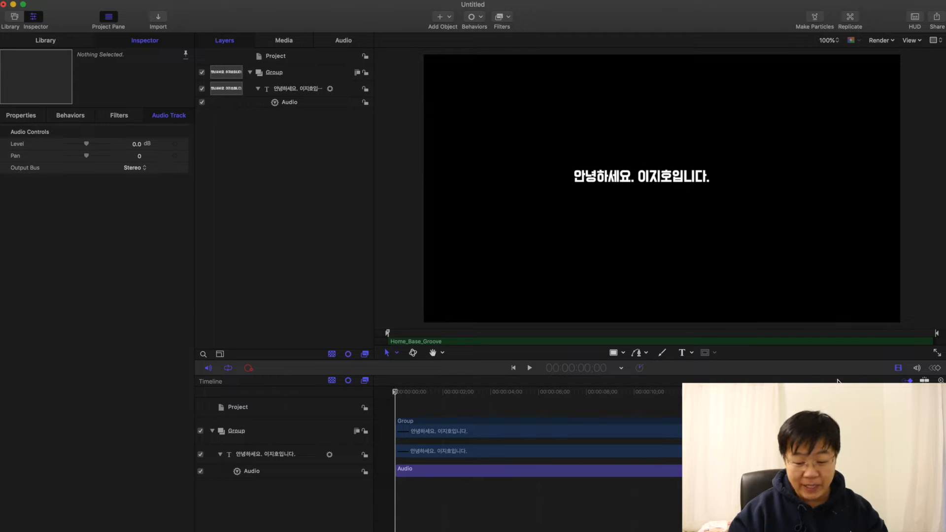
Step: Show the audio track with the Home_Base_Groove waveform in the timeline
left_click(918, 368)
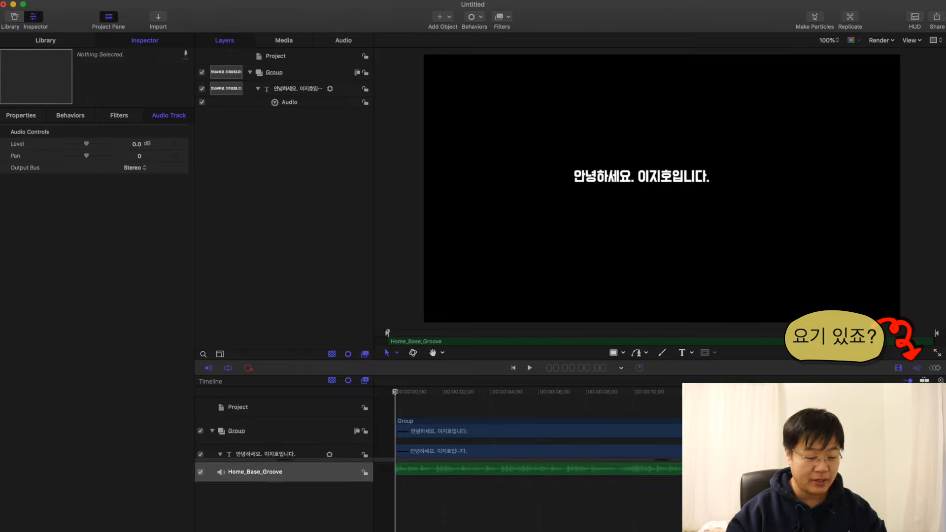
scroll(320, 439, "down", 2)
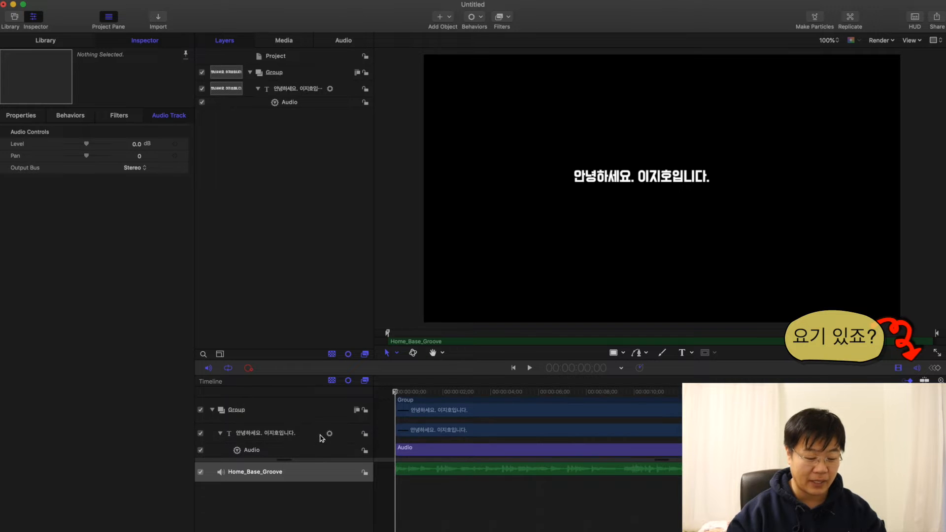
left_click(918, 368)
left_click(918, 368)
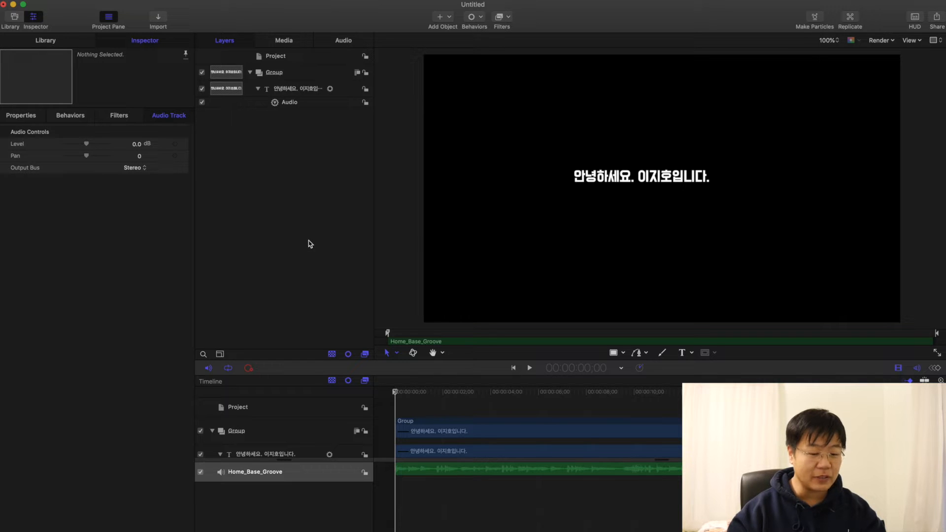
Step: Set Home_Base_Groove as the source audio of the text's Audio behavior, preview the animation and return the playhead to the start
left_click(288, 103)
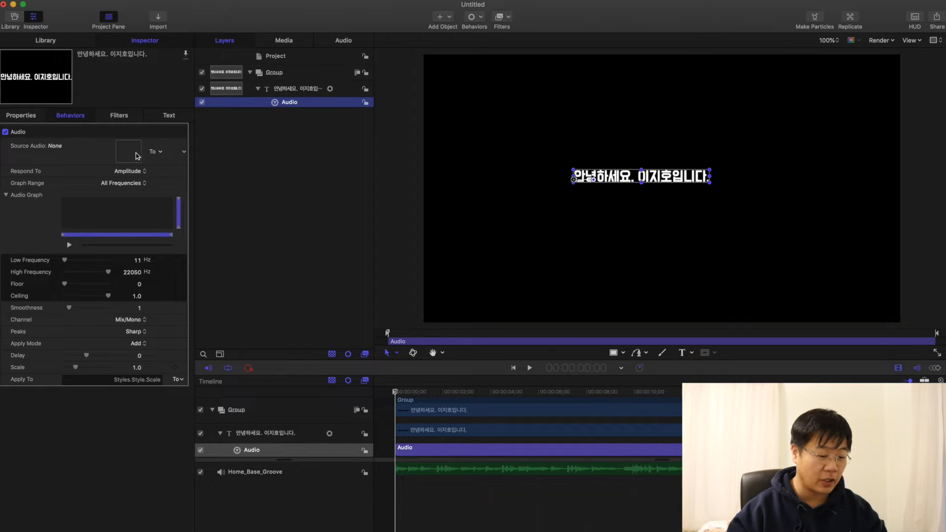
left_click(161, 153)
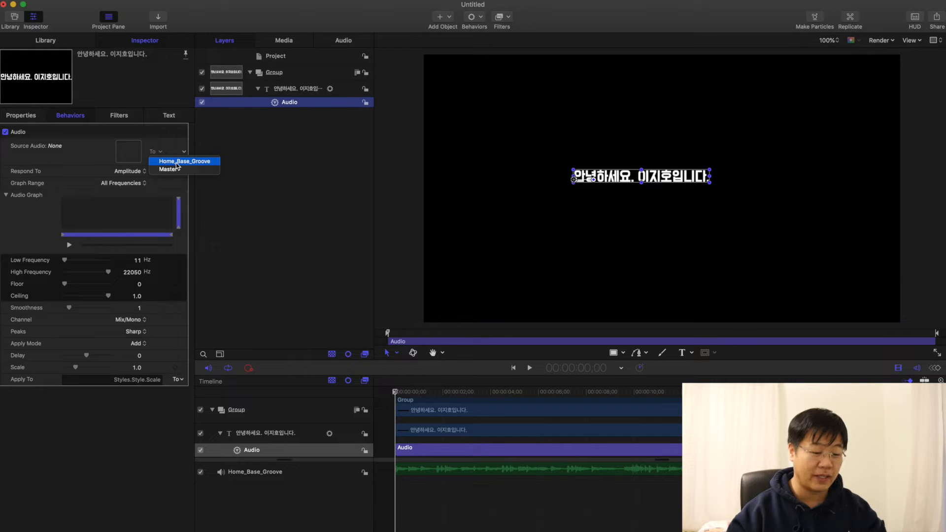
left_click(178, 162)
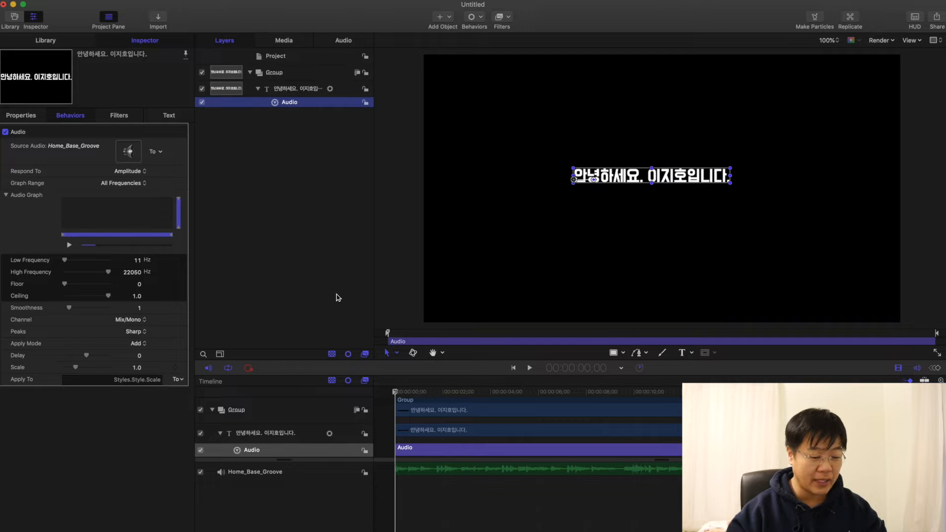
key("space")
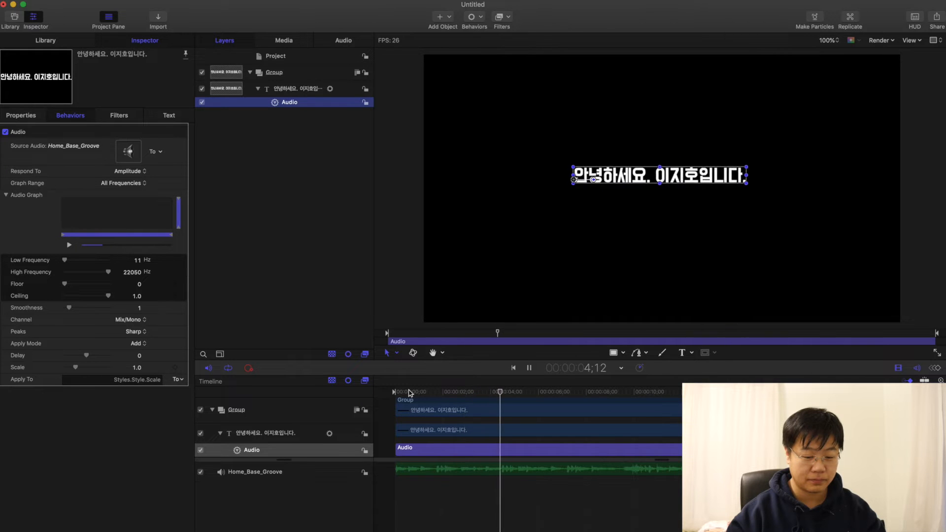
key("space")
left_click_drag(410, 394, 348, 395)
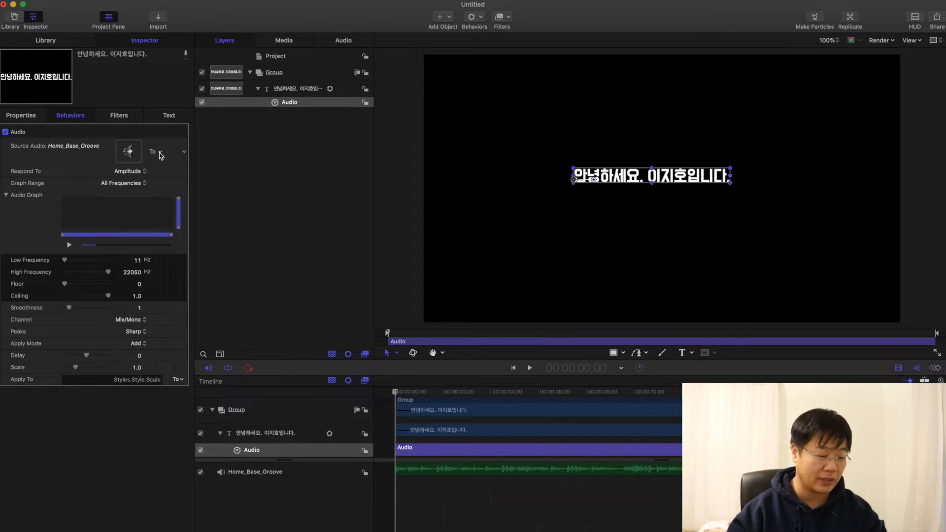
Step: Center-align the greeting text and set its anchor point Y to 11.4 px
left_click(169, 115)
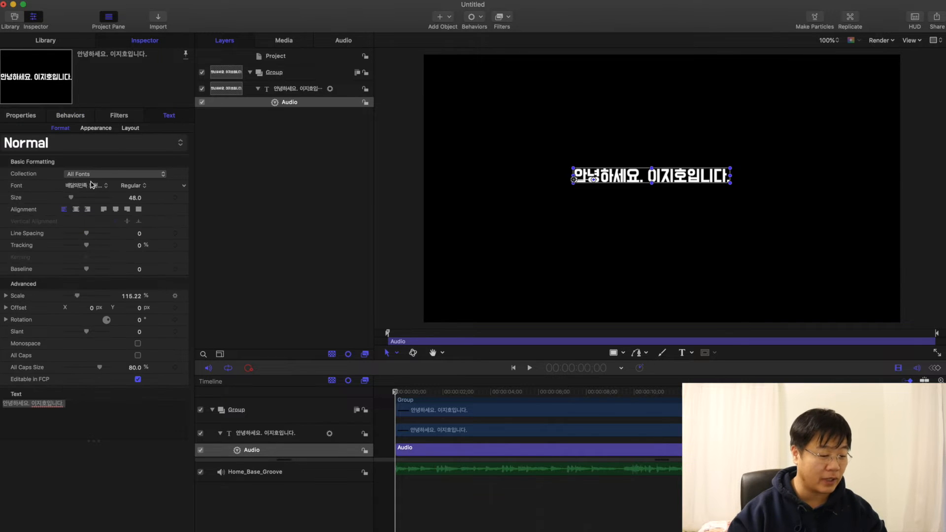
left_click(76, 211)
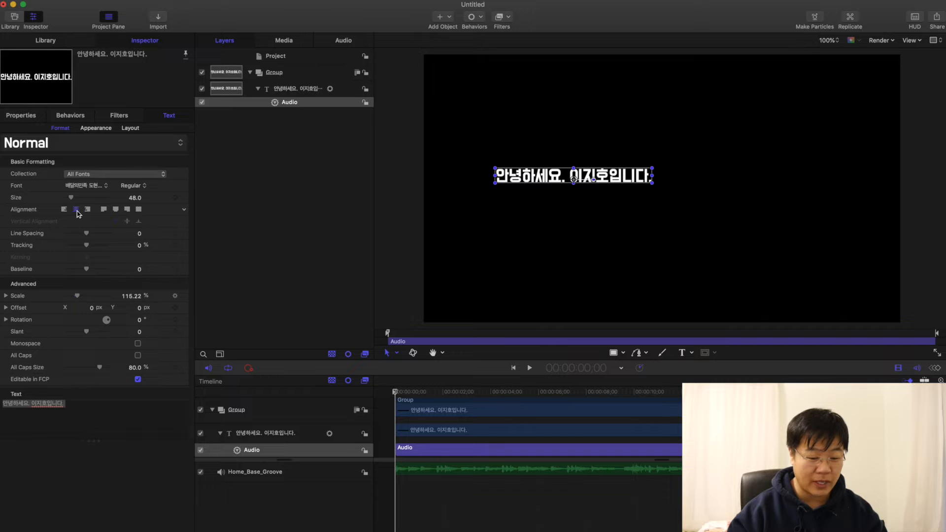
left_click(28, 117)
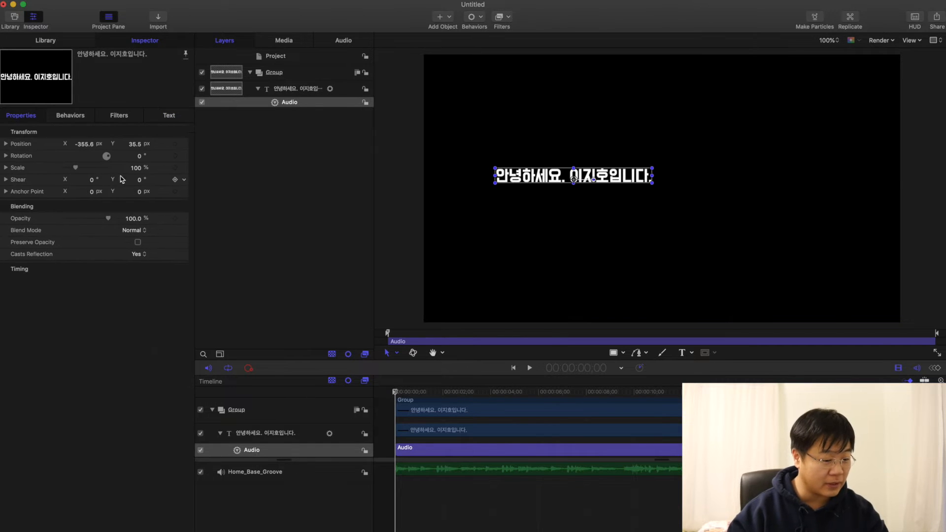
left_click_drag(140, 191, 146, 192)
Step: Move the text near the canvas center, at about X -60 px and Y 16 px, and play the animation
left_click_drag(561, 182, 634, 187)
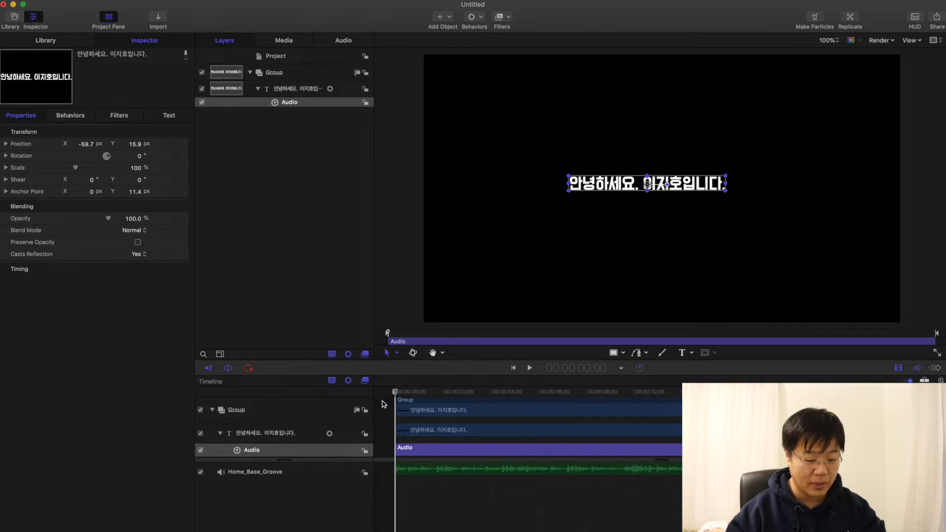
key("space")
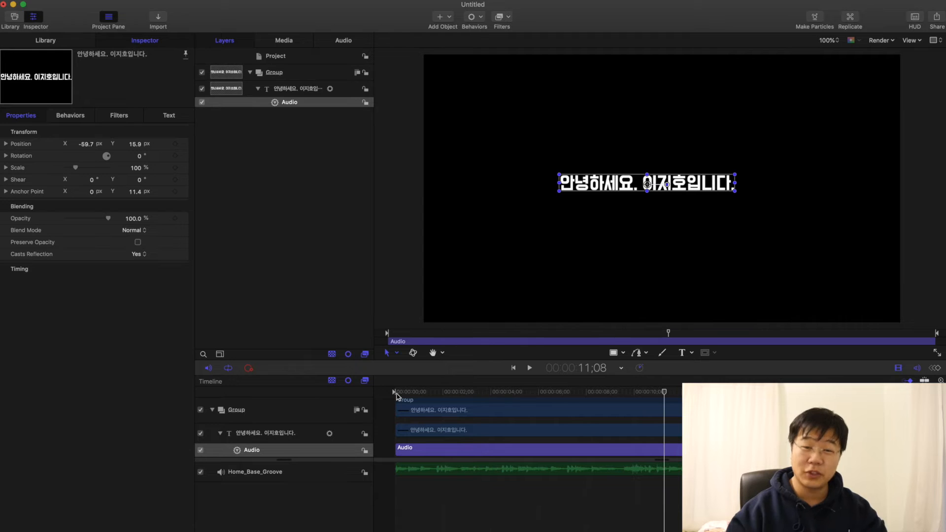
Step: Reduce the Scale of the text's Audio behavior to 0.2, play the animation, and lower the Scale to 0.1
left_click(291, 94)
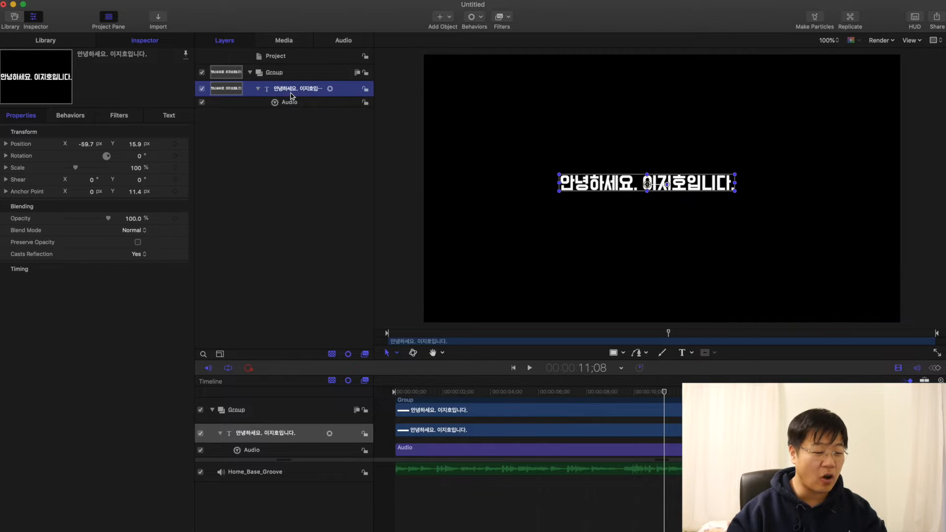
left_click(293, 104)
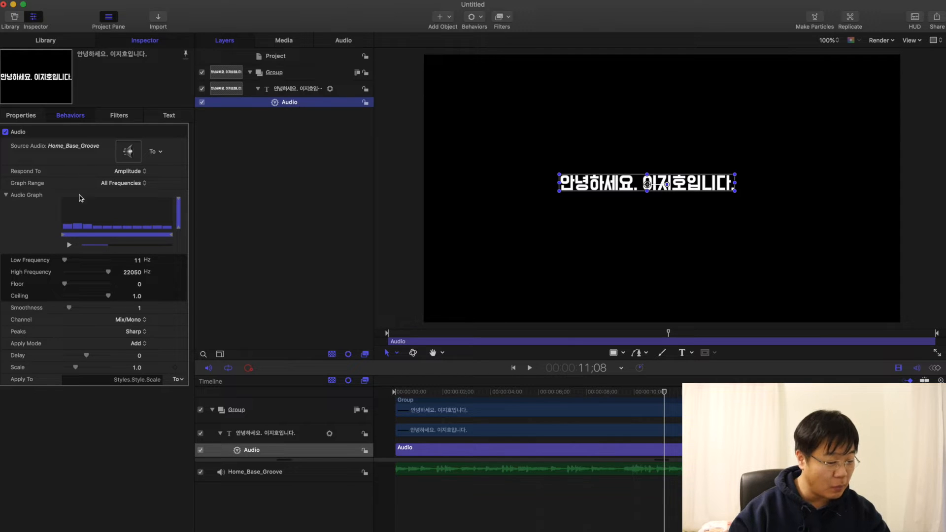
left_click(138, 371)
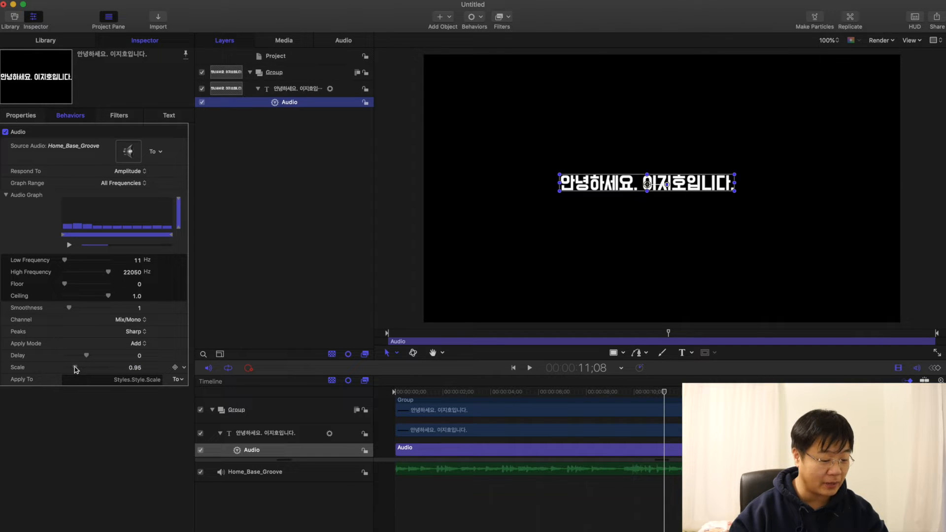
left_click(121, 370)
type("0.2")
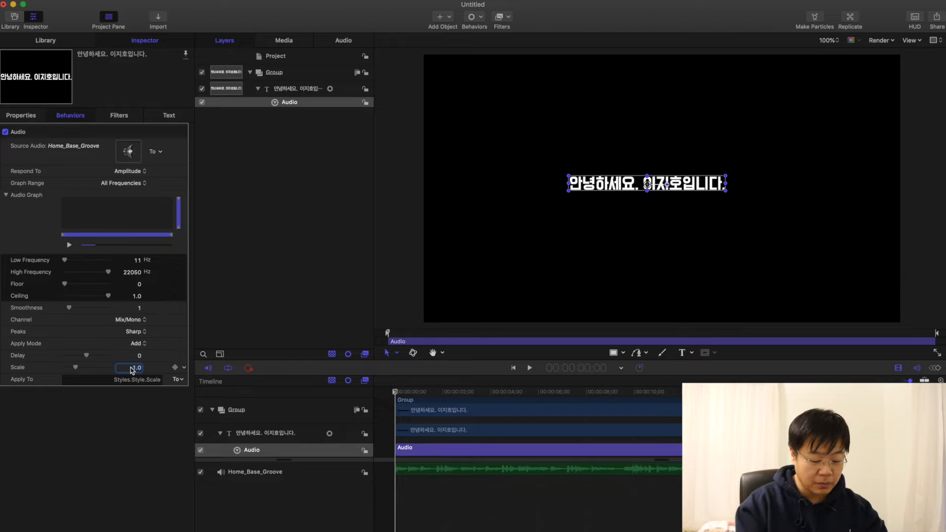
key("Return")
key("space")
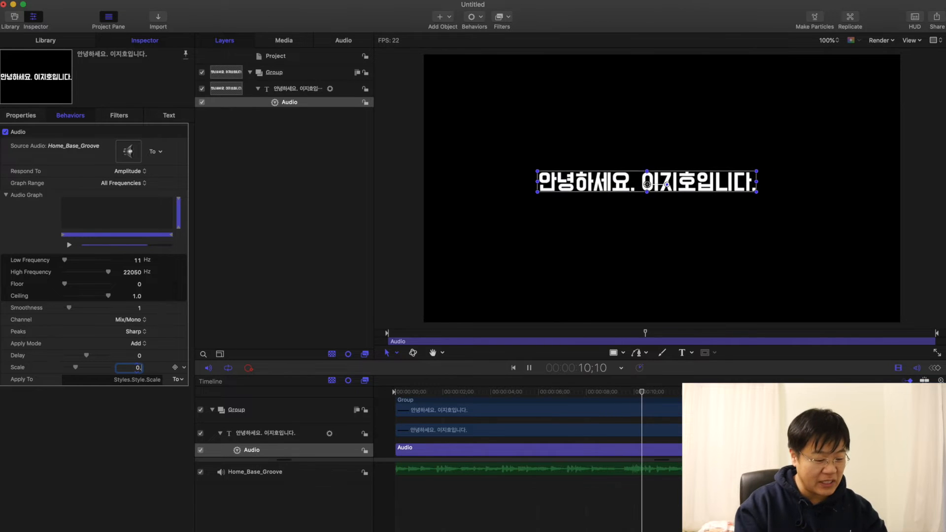
type("0.1")
key("Return")
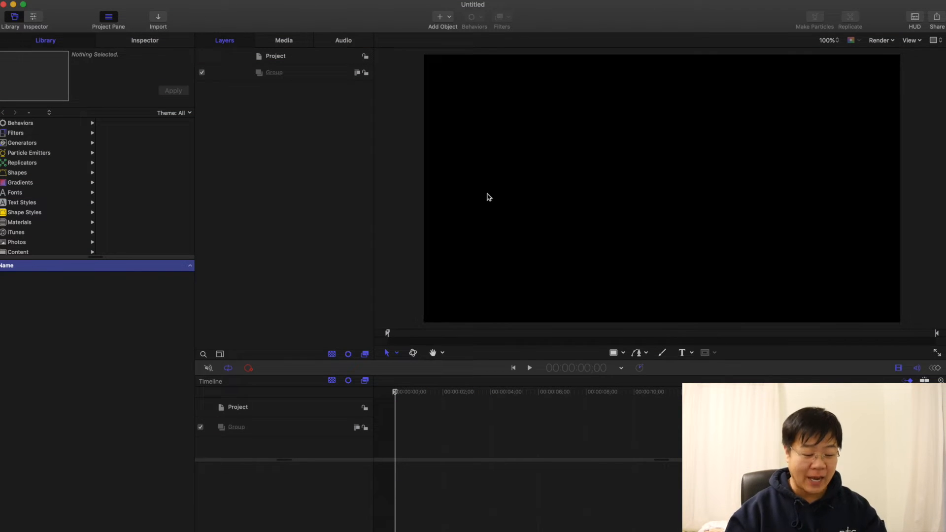
Step: Draw a straight vertical line about 238 px long with the Line tool, slightly above and left of the canvas center
left_click(614, 353)
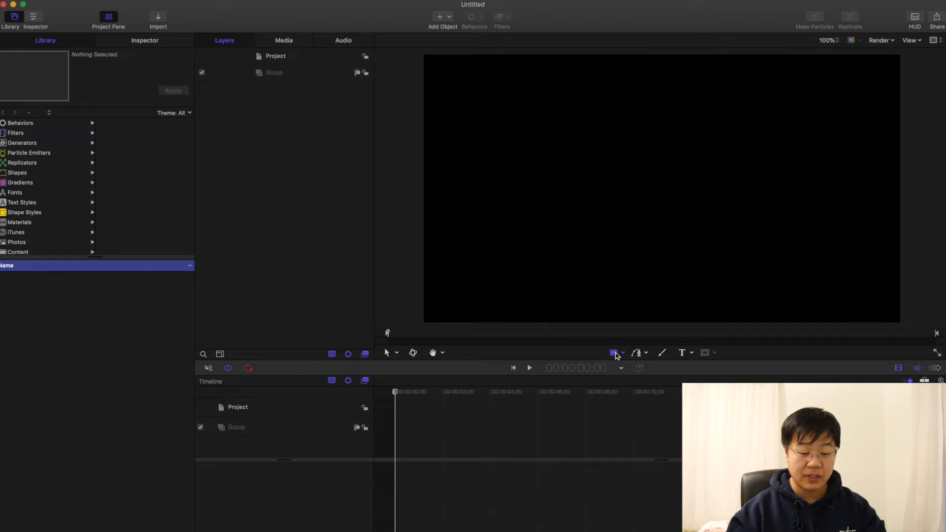
left_click(624, 354)
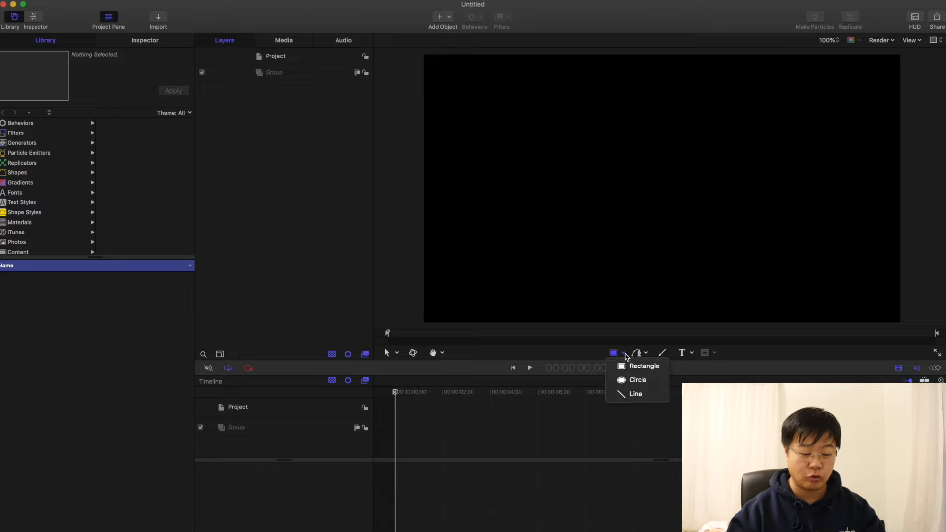
left_click(638, 394)
mouse_move(631, 120)
left_mouse_down()
mouse_move(630, 186)
mouse_move(586, 196)
mouse_move(665, 181)
mouse_move(626, 143)
mouse_move(631, 181)
left_mouse_up()
key("shift")
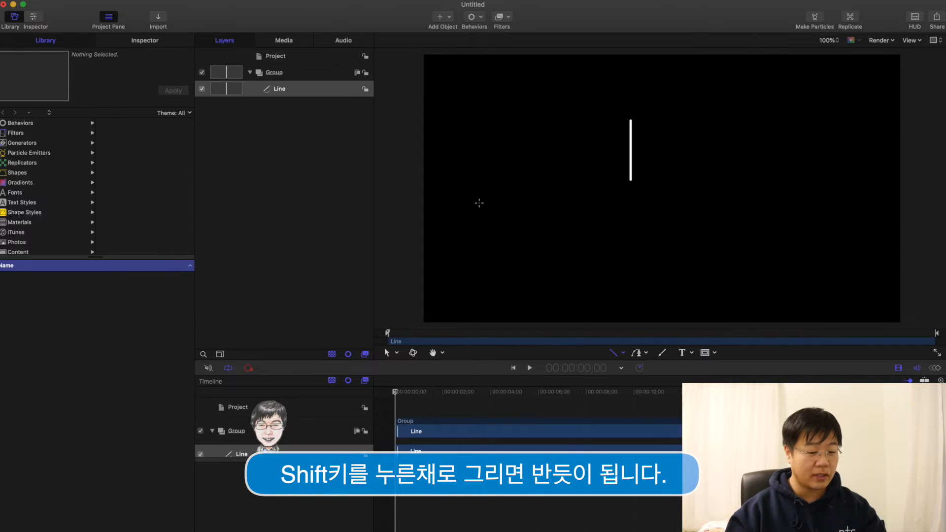
Step: Set the line outline's Joint, Start Cap and End Cap to Square
left_click(318, 96)
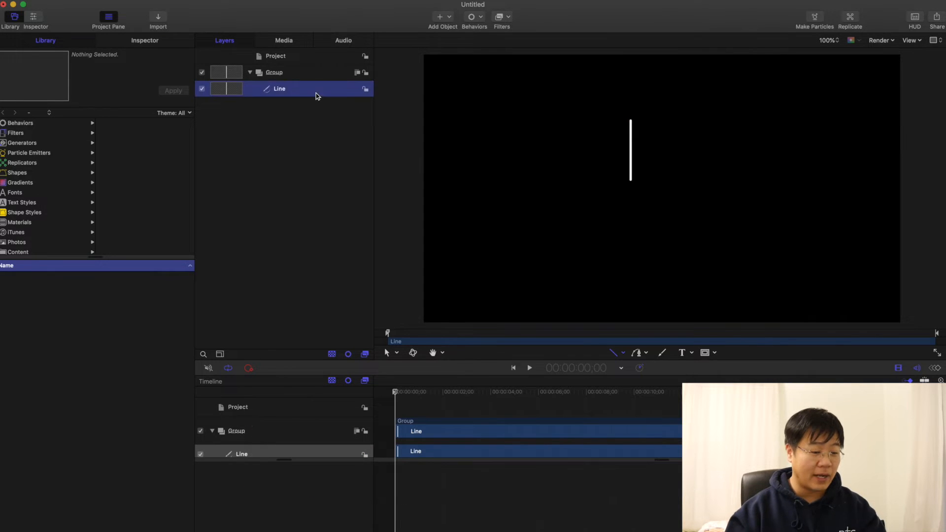
left_click(145, 41)
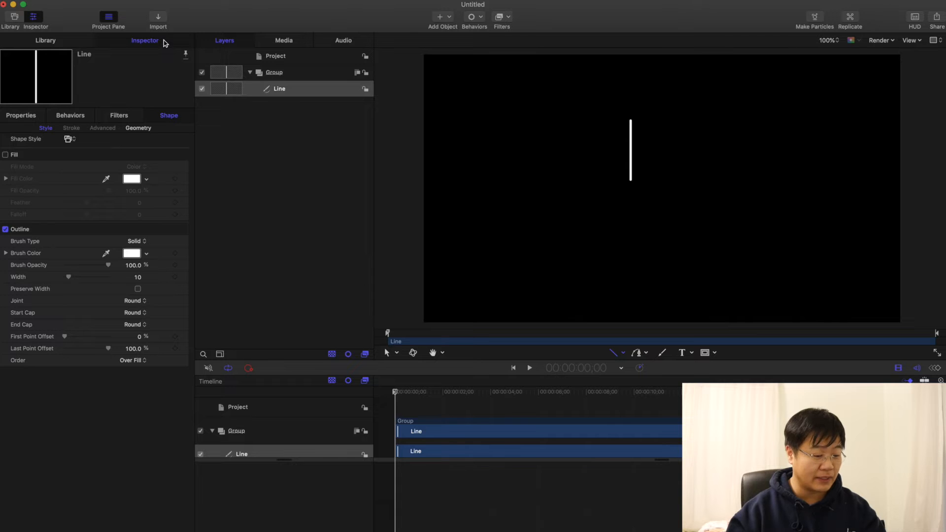
key("Escape")
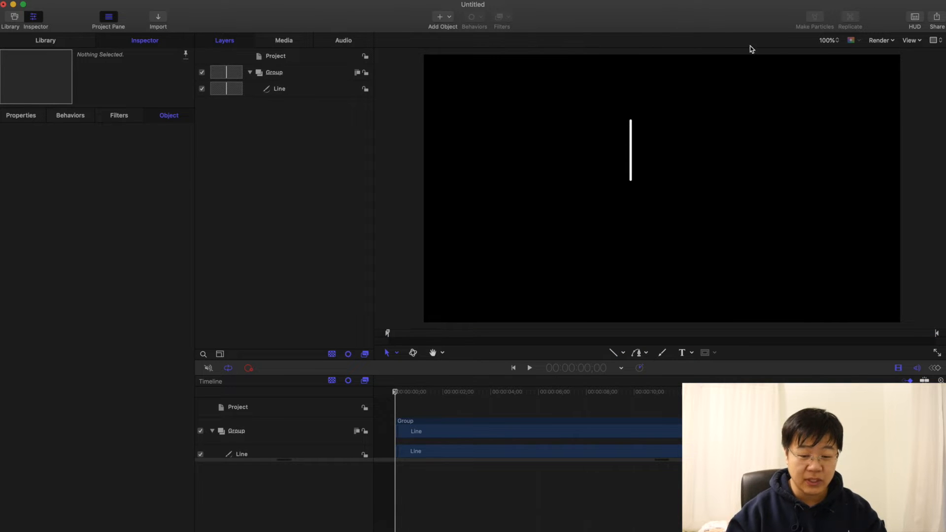
left_click(830, 40)
left_click(828, 49)
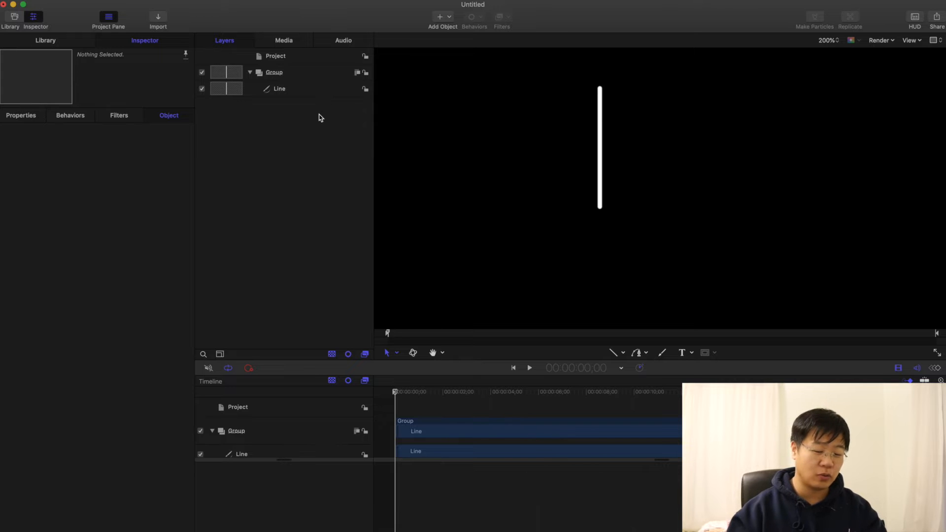
left_click(302, 91)
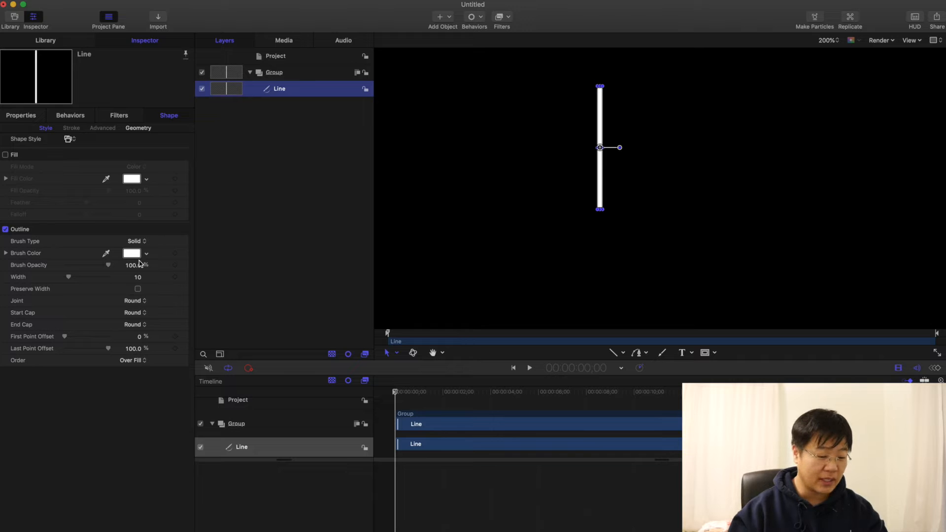
left_click(140, 301)
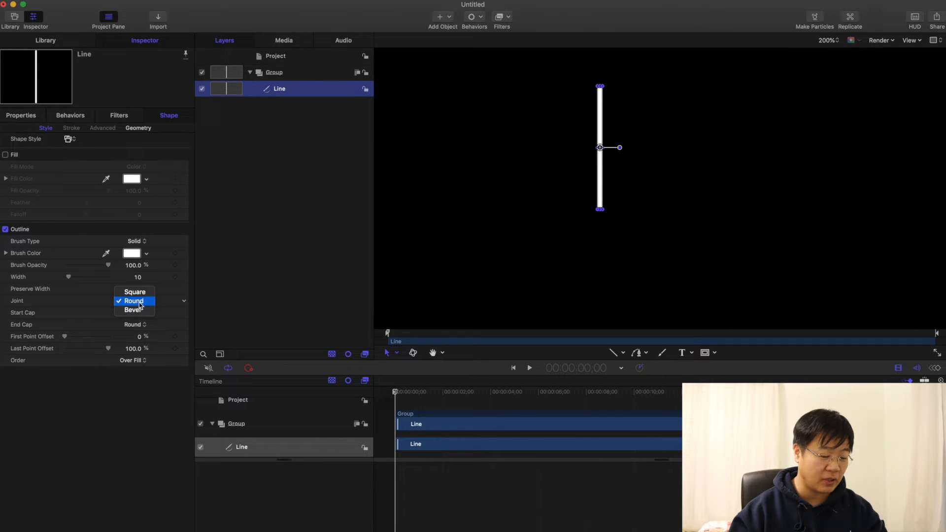
left_click(141, 294)
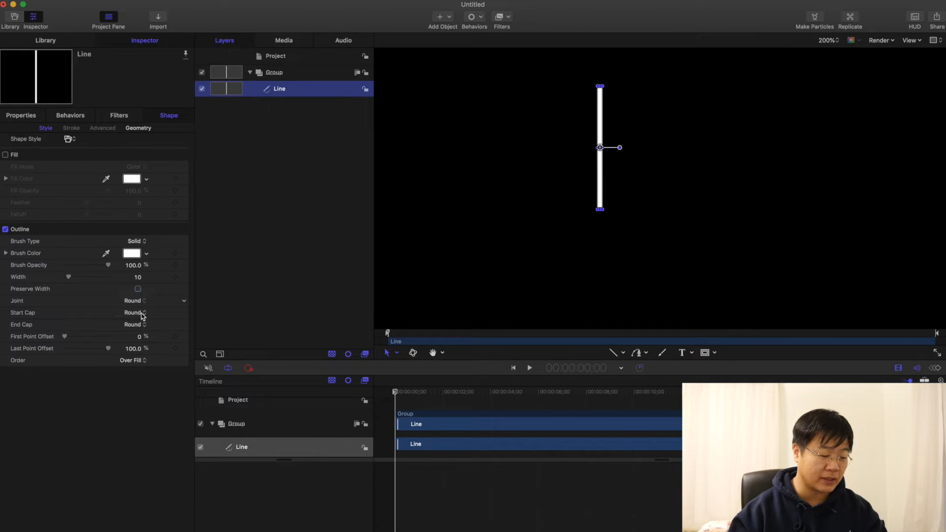
left_click(425, 173)
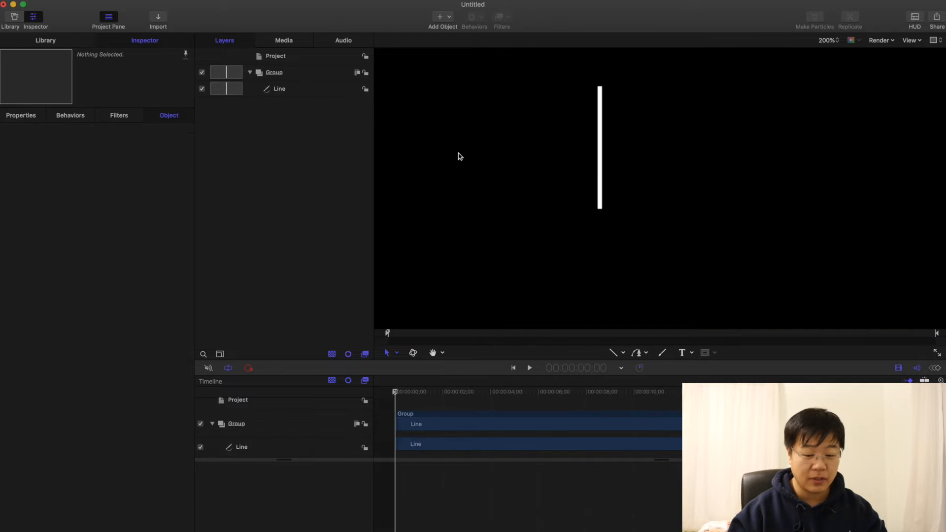
left_click(600, 132)
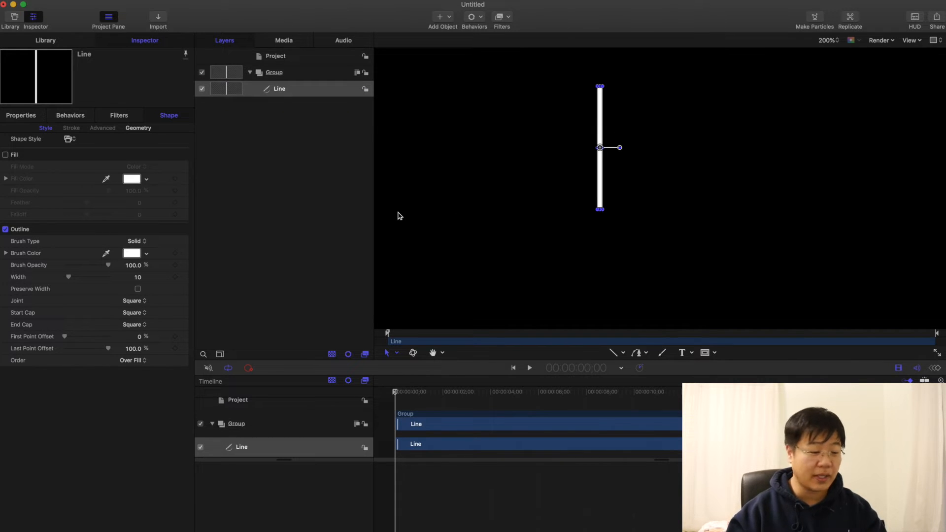
Step: Set the line's control points to Y 100 for Point 1 and Y 0 for Point 2
left_click(138, 128)
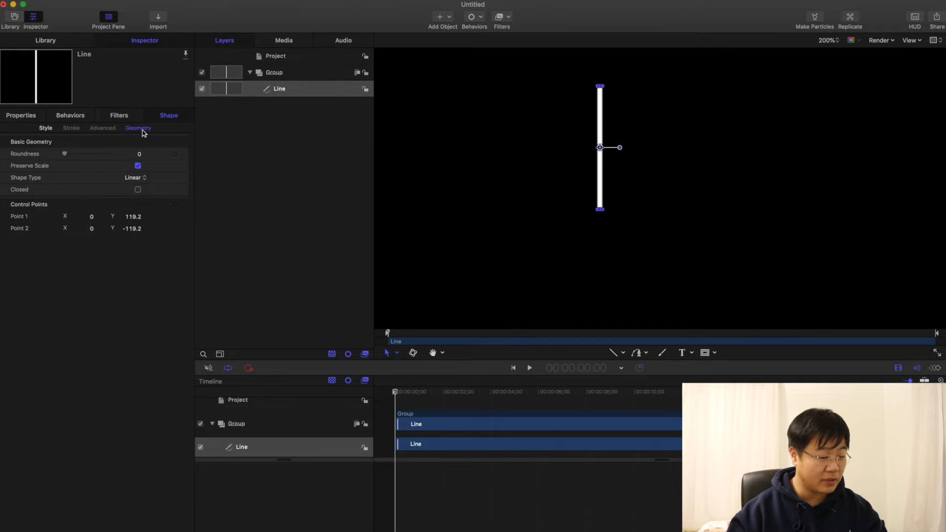
left_click(133, 217)
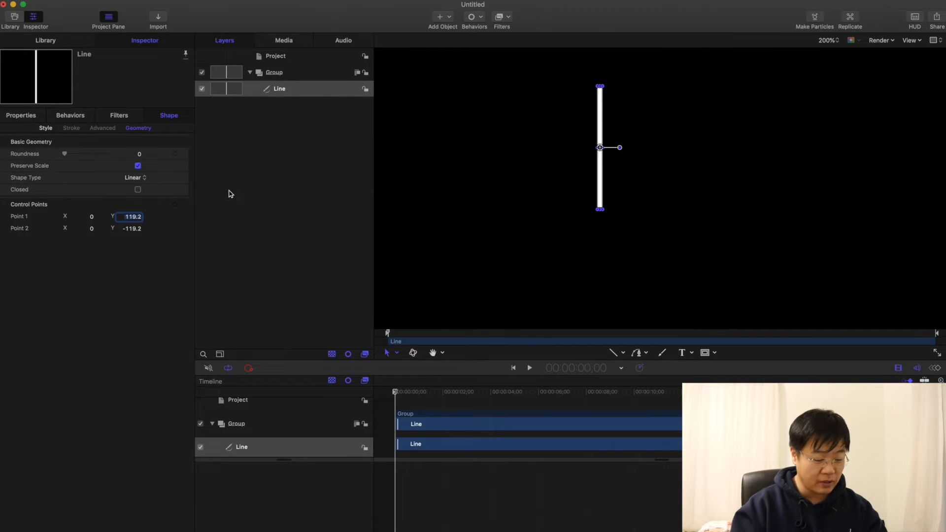
type("10")
key("Tab")
key("Tab")
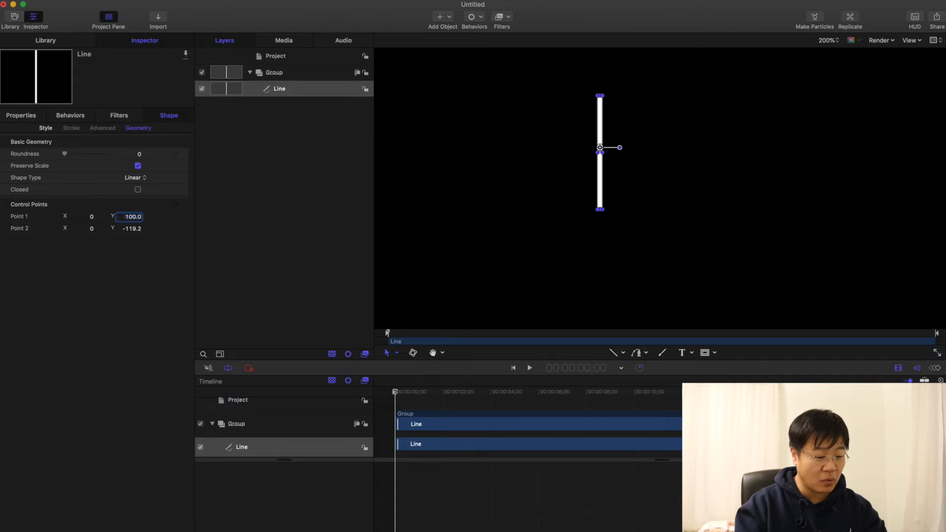
type("0")
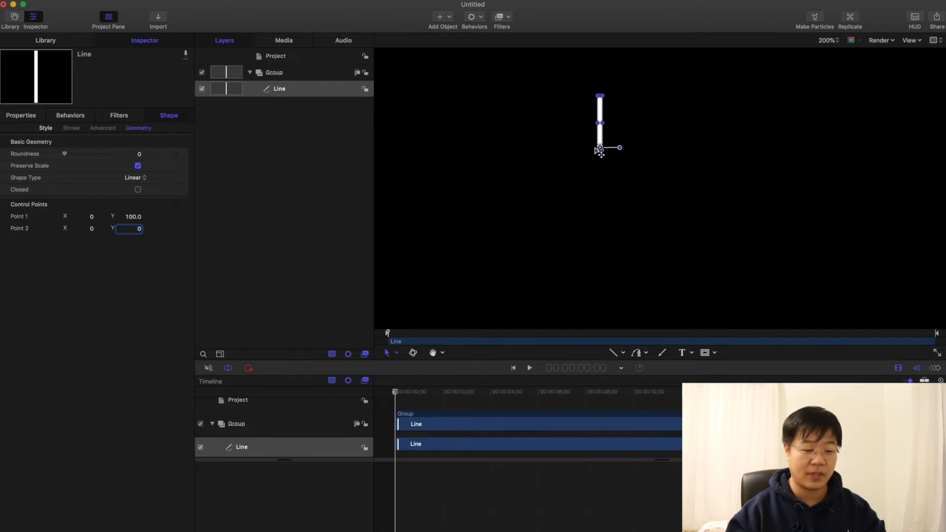
Step: Place the line at the canvas center with position X 0 px and Y 0 px
left_click(21, 115)
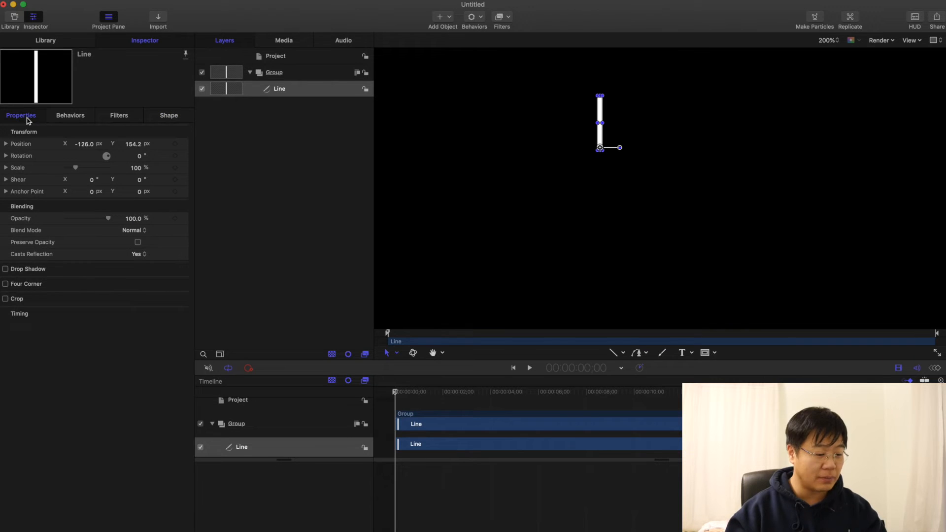
left_click(84, 144)
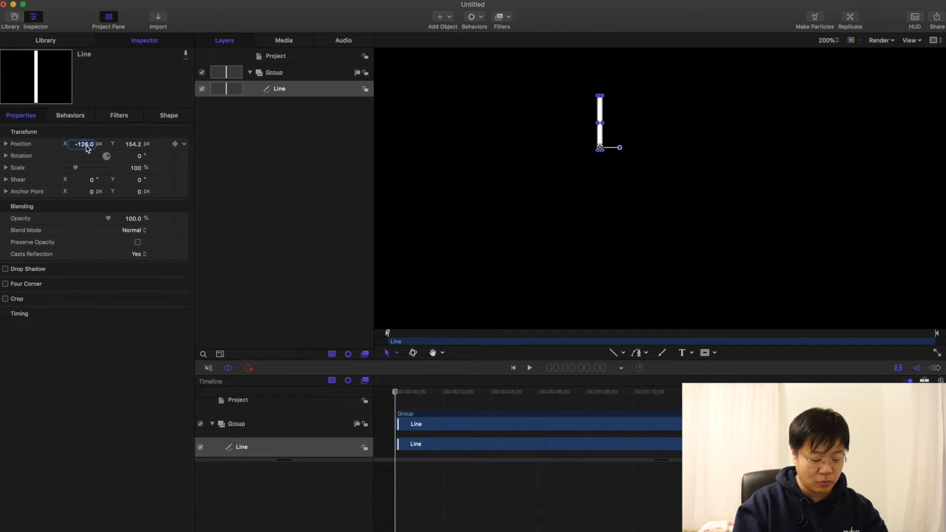
type("0")
key("Tab")
type("0")
key("Return")
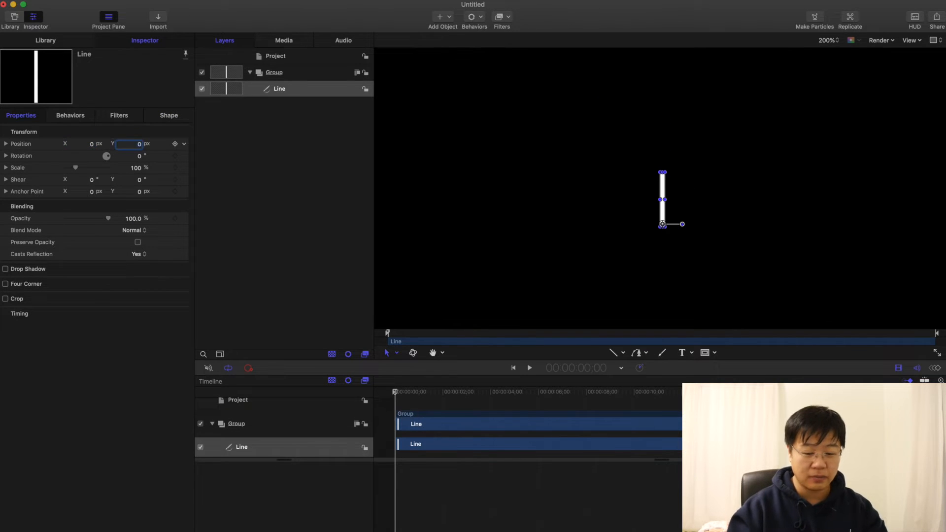
key("alt+z")
left_click(588, 162)
left_click(662, 177)
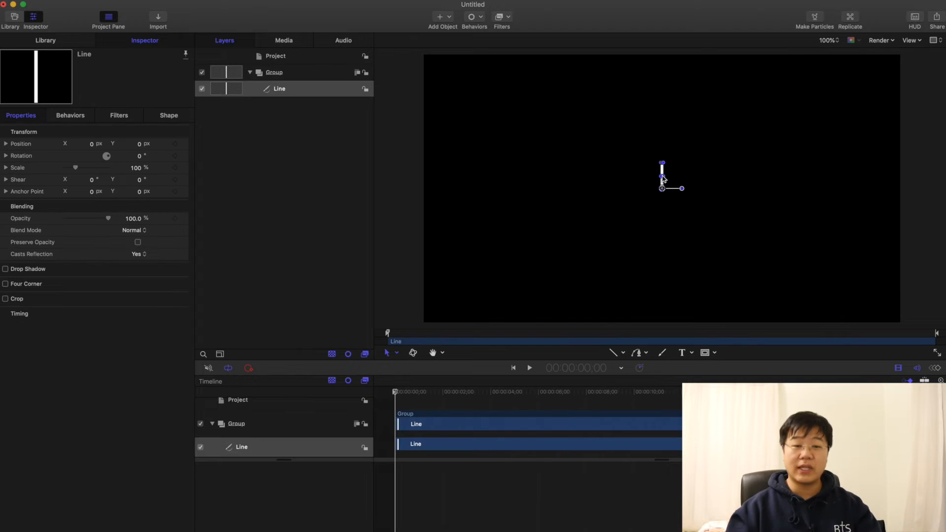
Step: Replicate the line and arrange the replicator in a Line shape with 20 points
left_click(312, 92)
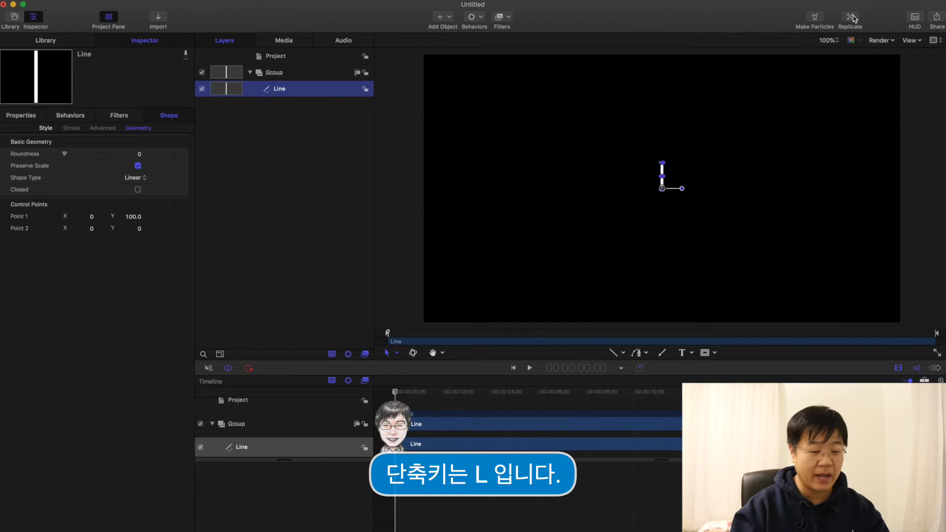
left_click(852, 18)
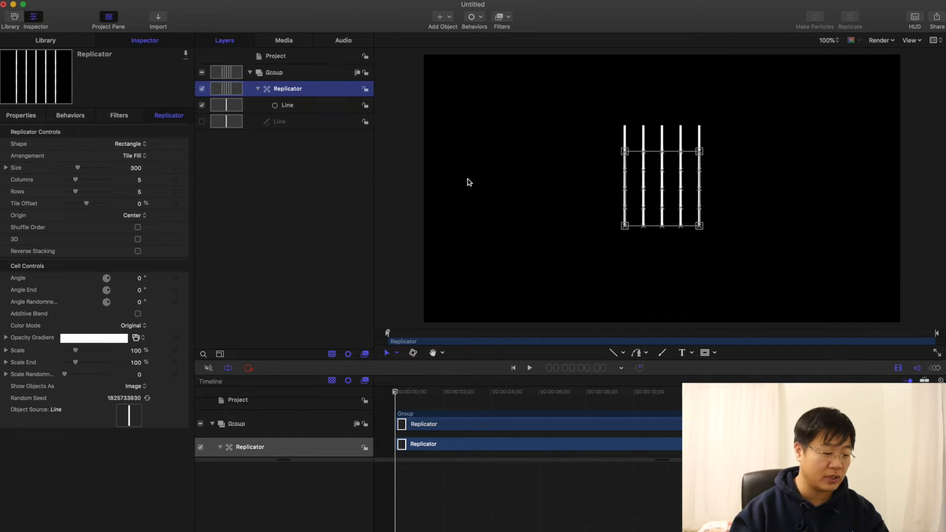
left_click(141, 145)
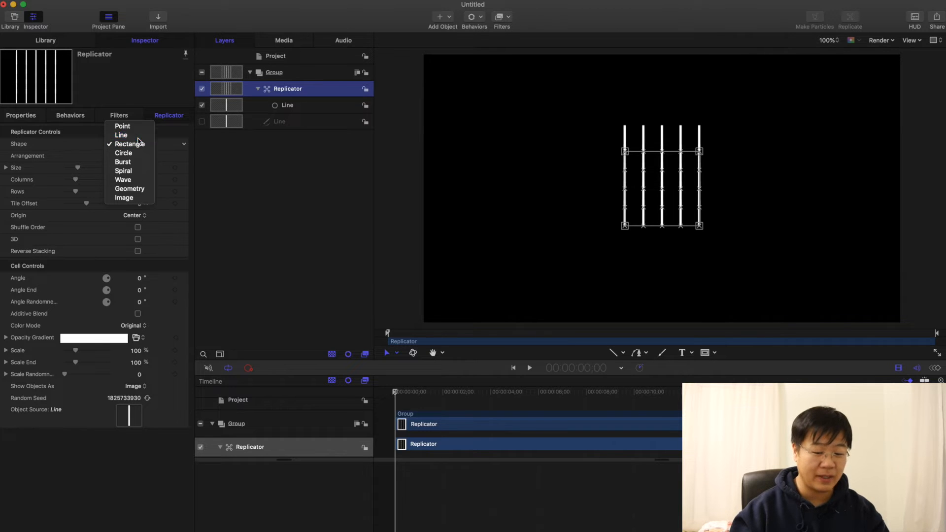
left_click(138, 138)
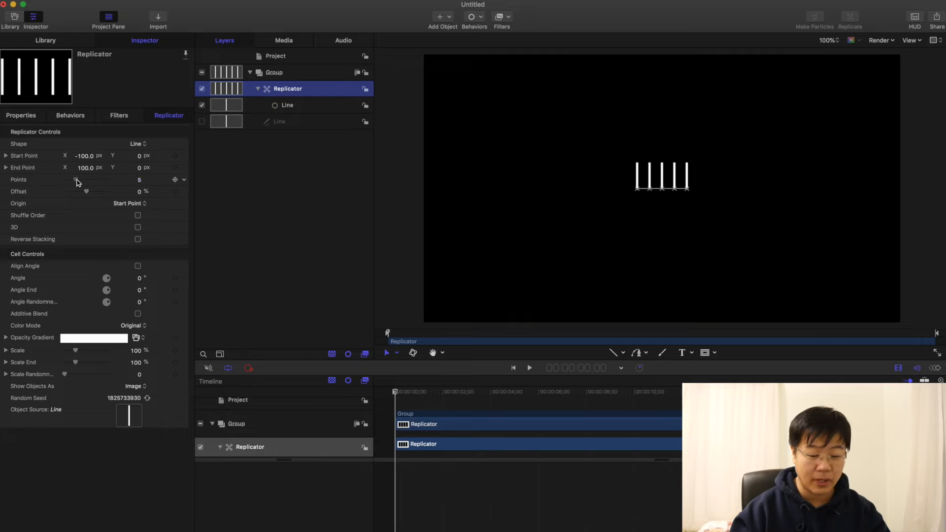
left_click_drag(76, 180, 108, 180)
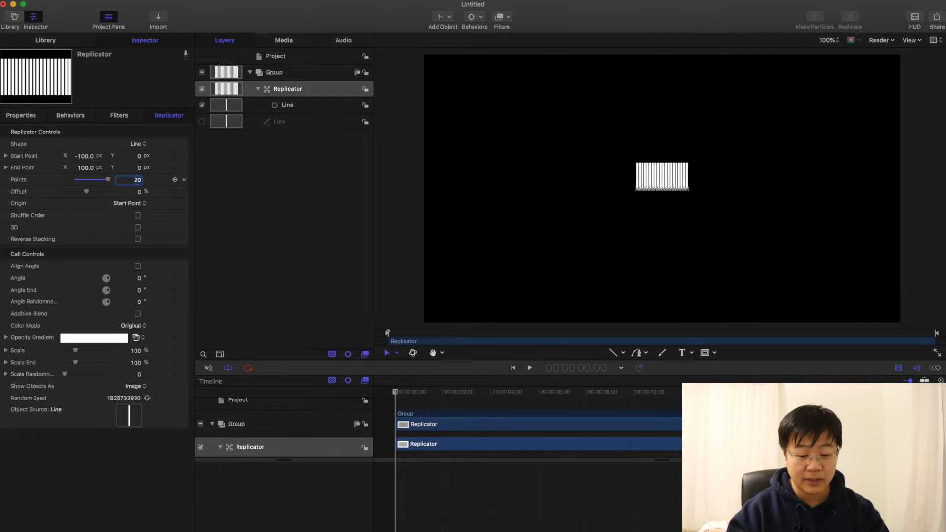
key("Return")
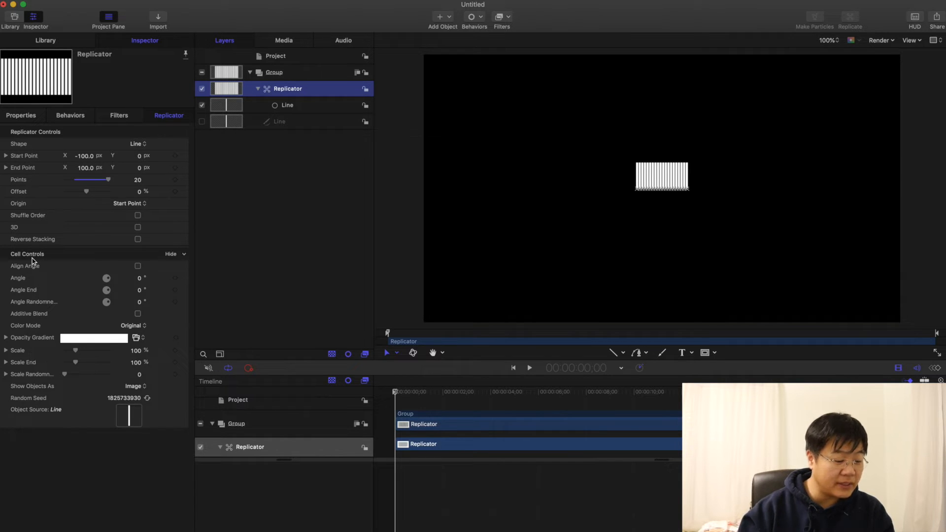
Step: Try enlarging the replicator cells' overall Scale to about 223% and undo the change
mouse_move(76, 354)
left_mouse_down()
mouse_move(89, 354)
mouse_move(67, 353)
mouse_move(89, 352)
left_mouse_up()
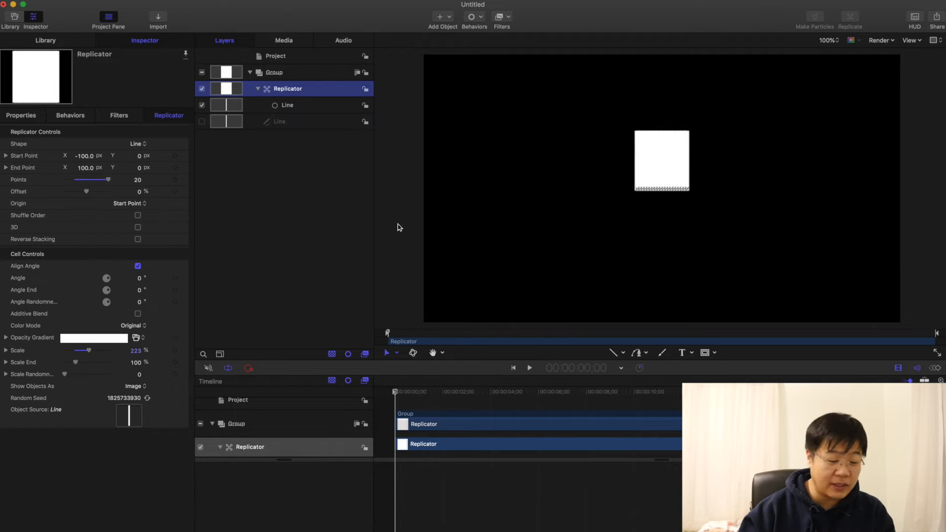
key("super+z")
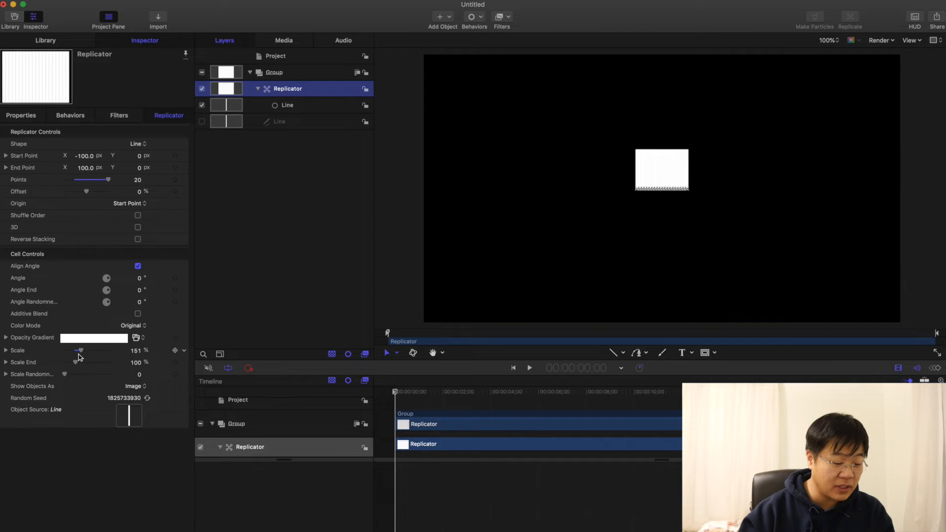
key("super+z")
Step: Set only the Y scale of the replicator's cells to 3%
left_click(6, 350)
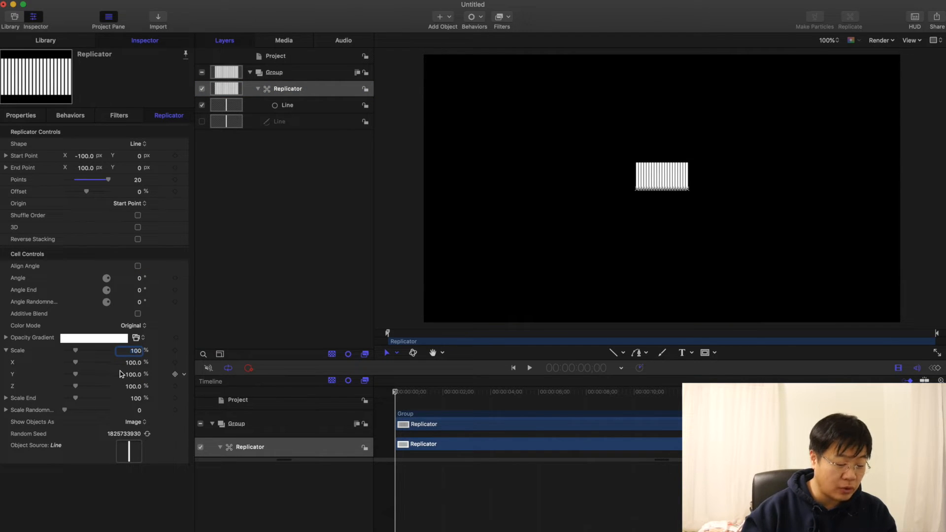
left_click_drag(76, 375, 95, 377)
key("super+z")
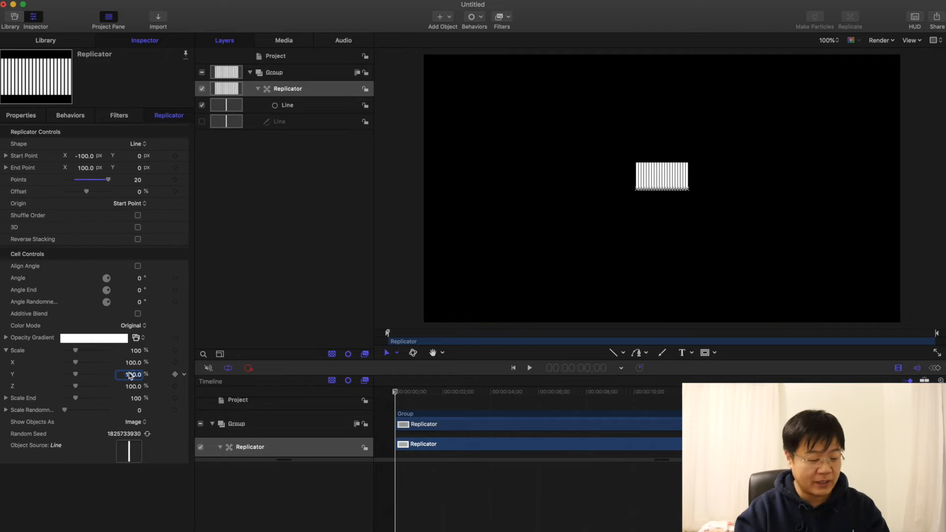
type("3")
key("Return")
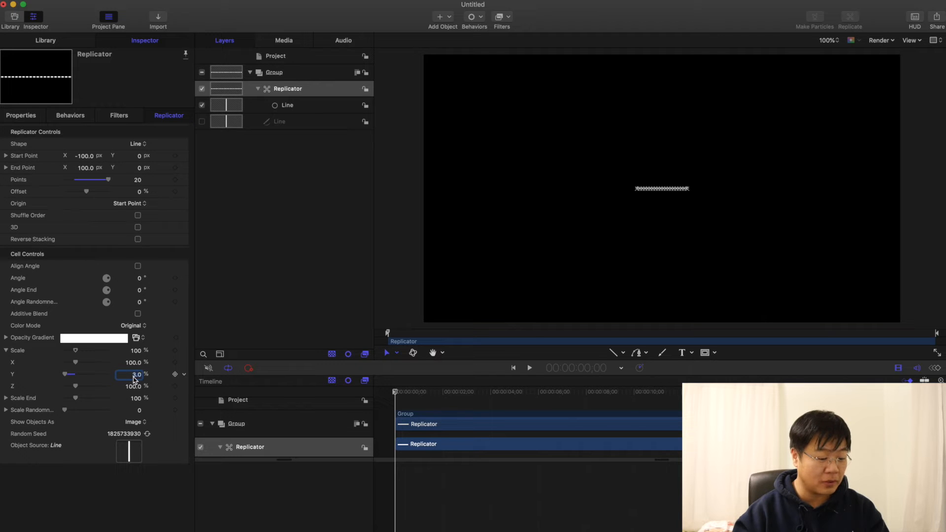
Step: Add an Audio parameter behavior to the replicator cells' Y scale
left_click(184, 376)
mouse_move(279, 469)
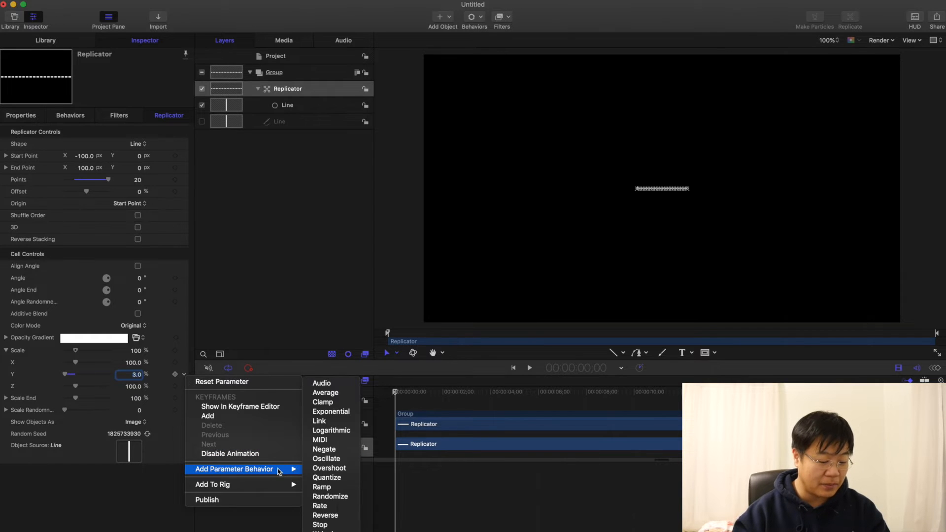
left_click(340, 386)
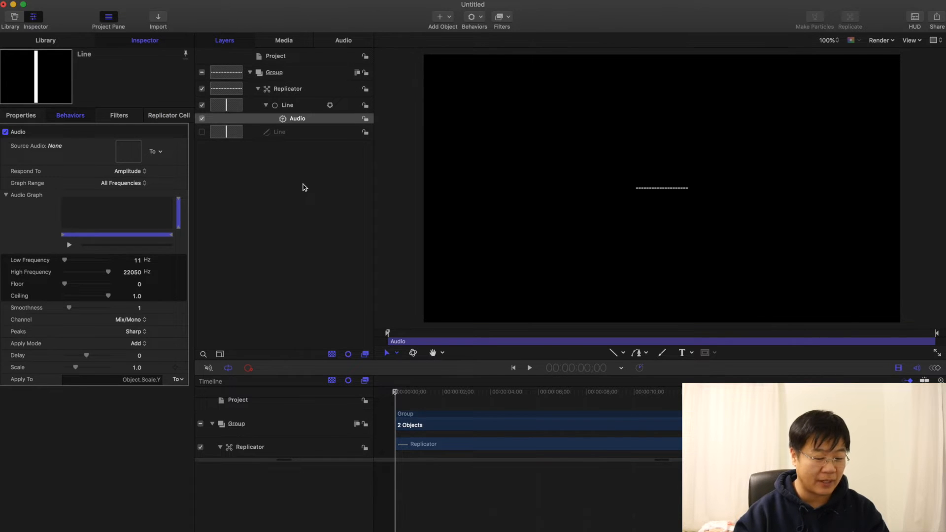
left_click(334, 281)
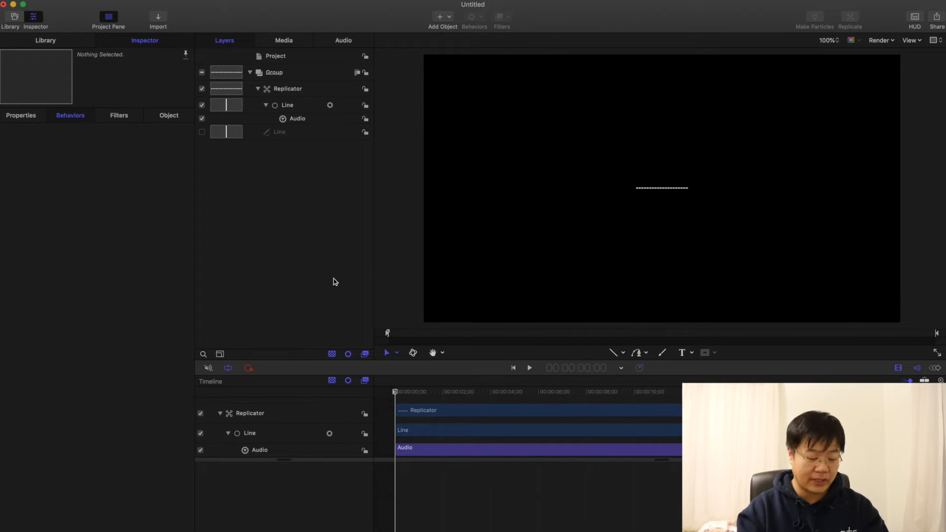
Step: Import Home_Base_Groove.mp3 and assign it as the source audio of the line's Audio behavior
key("super+i")
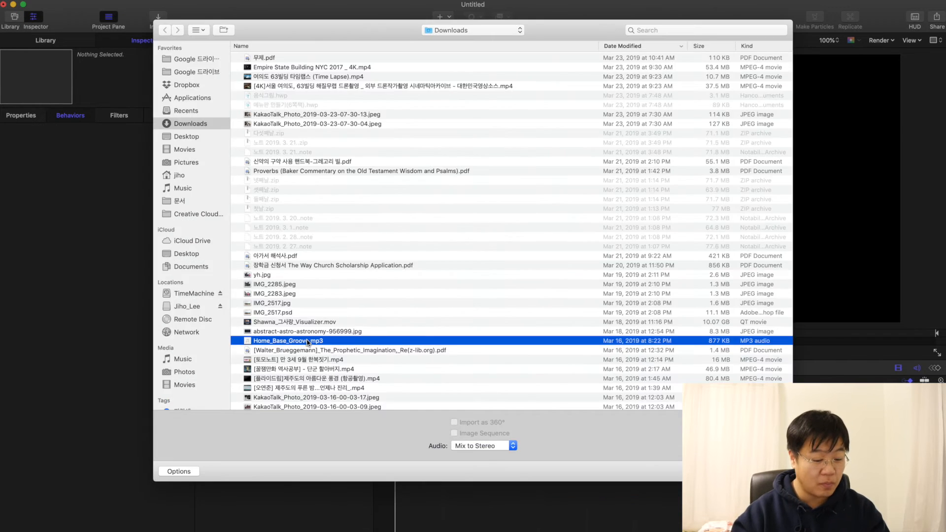
double_click(316, 341)
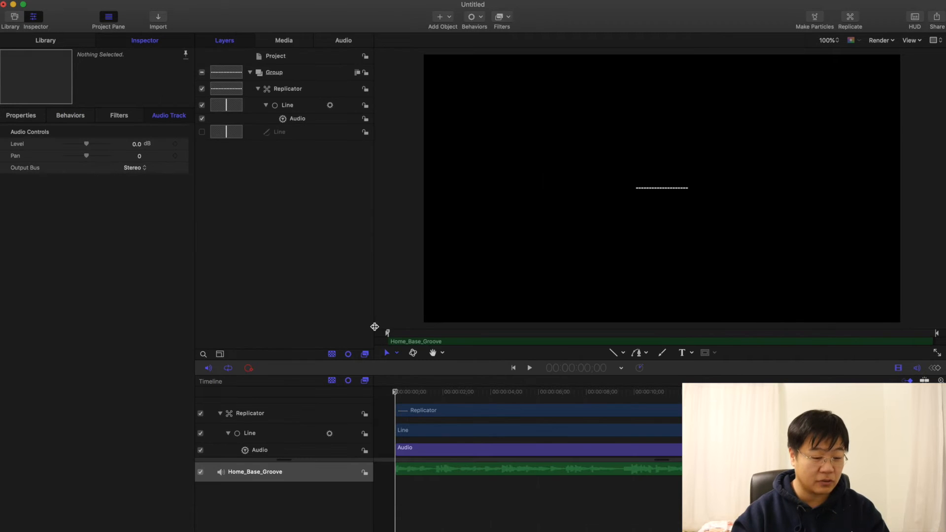
left_click(298, 120)
left_click(163, 156)
left_click(172, 165)
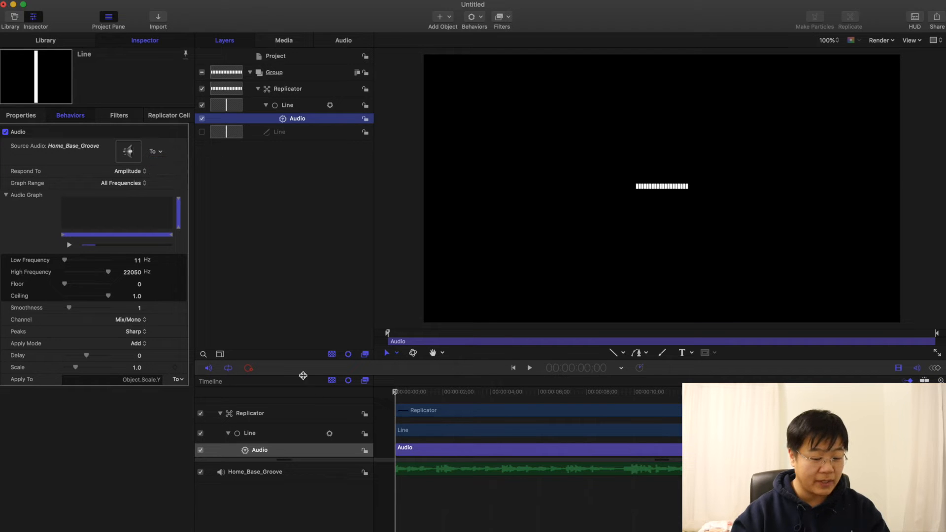
Step: Play the animation from the start to check how the lines react to the music
left_click(392, 395)
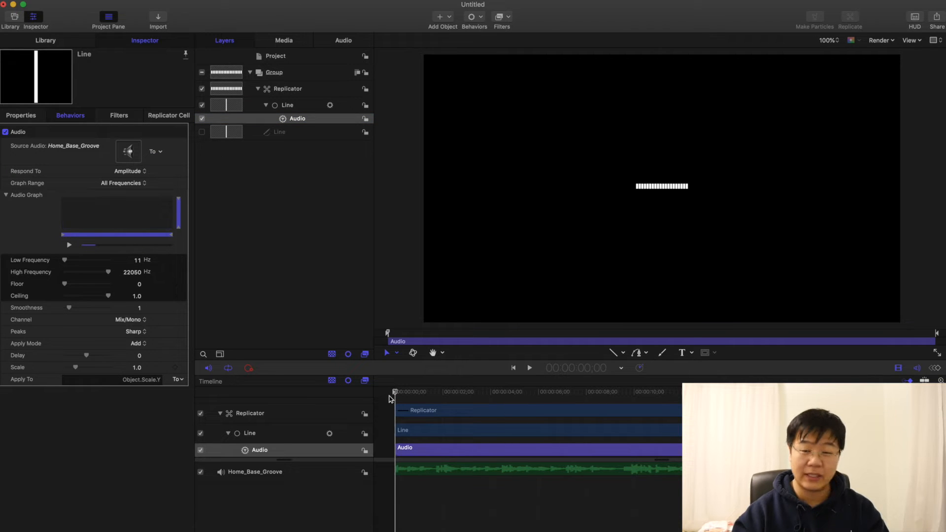
key("space")
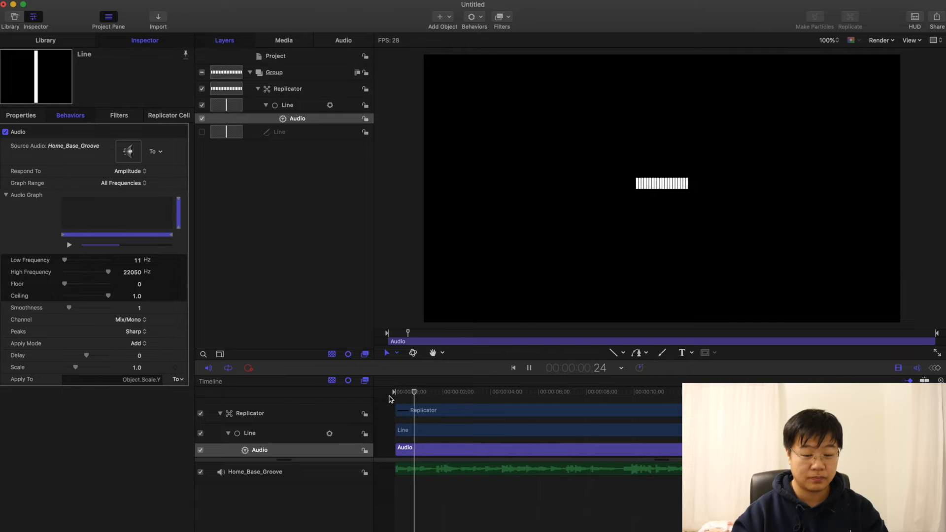
key("space")
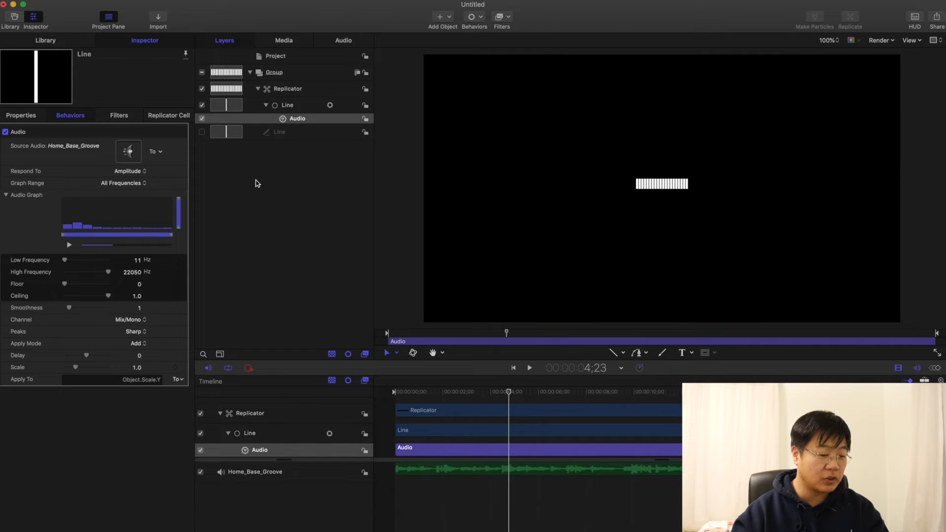
Step: Set the replicator's Scale Randomness to 12 and preview the uneven line heights with the music
left_click(288, 88)
left_click(176, 119)
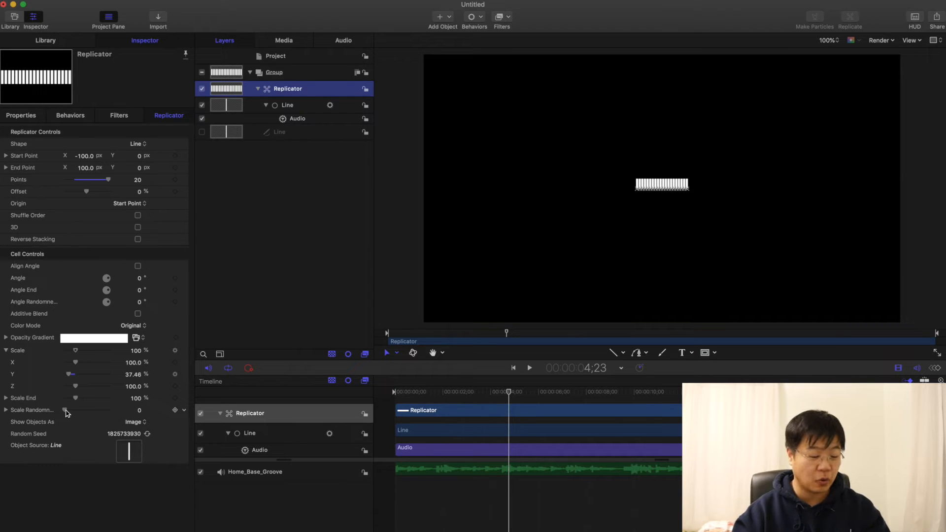
left_click_drag(65, 411, 69, 411)
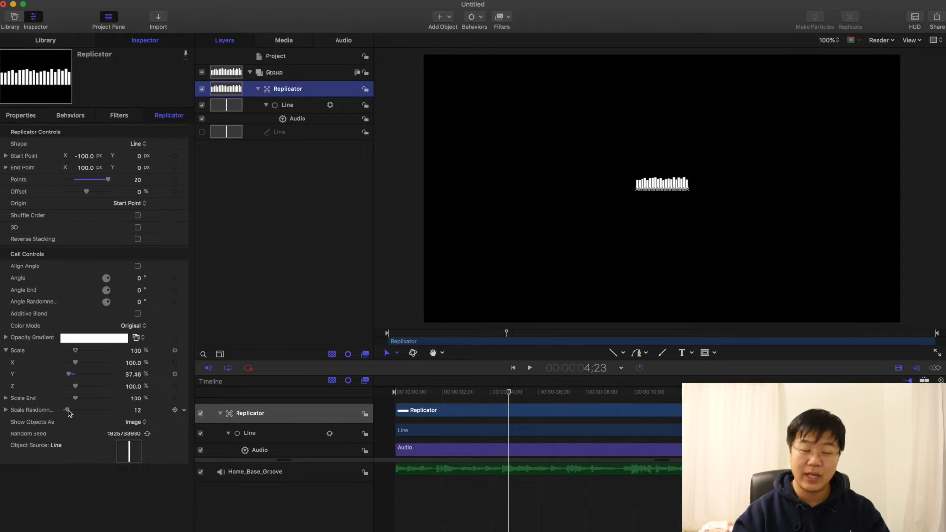
key("space")
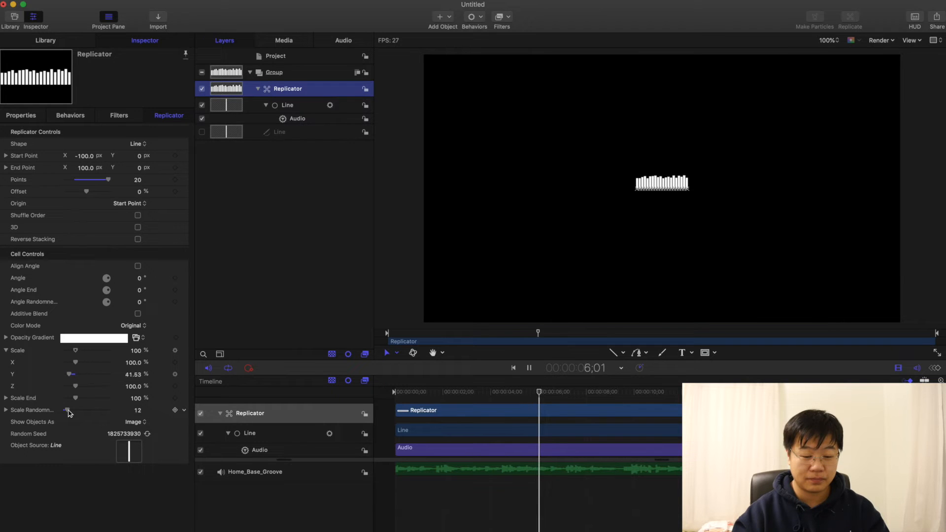
key("space")
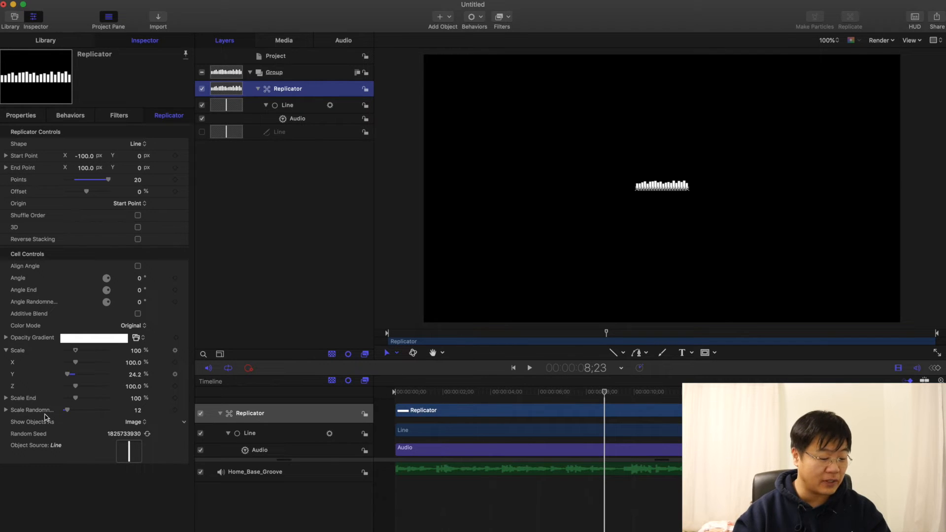
Step: Add a Randomize parameter behavior to the replicator's Scale Randomness
left_click(186, 411)
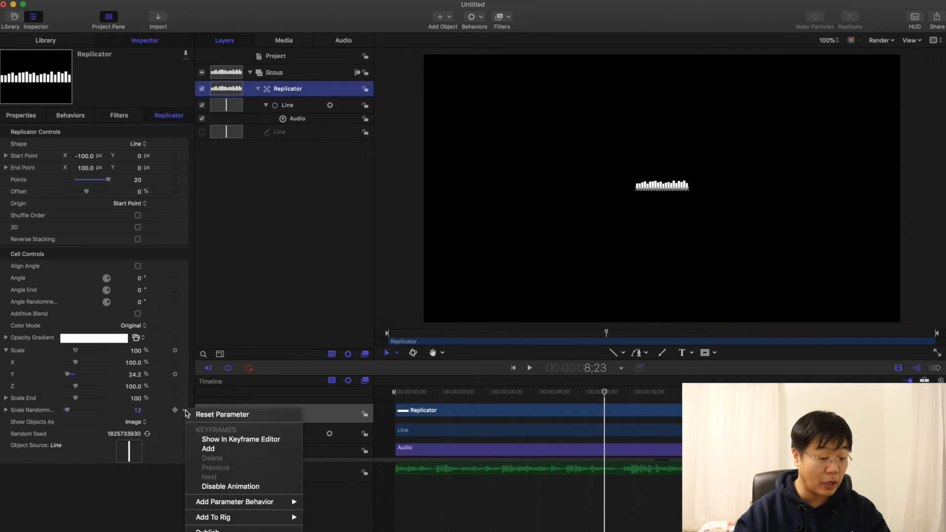
mouse_move(264, 508)
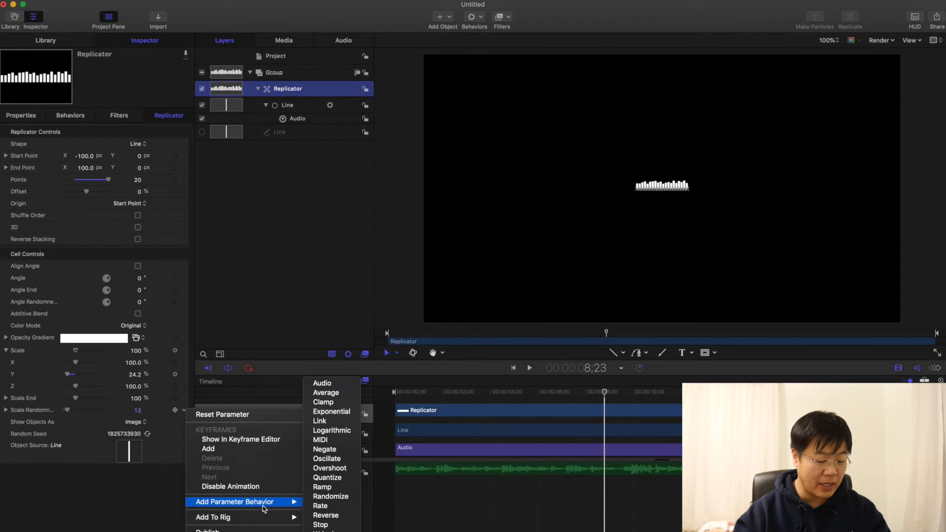
left_click(340, 496)
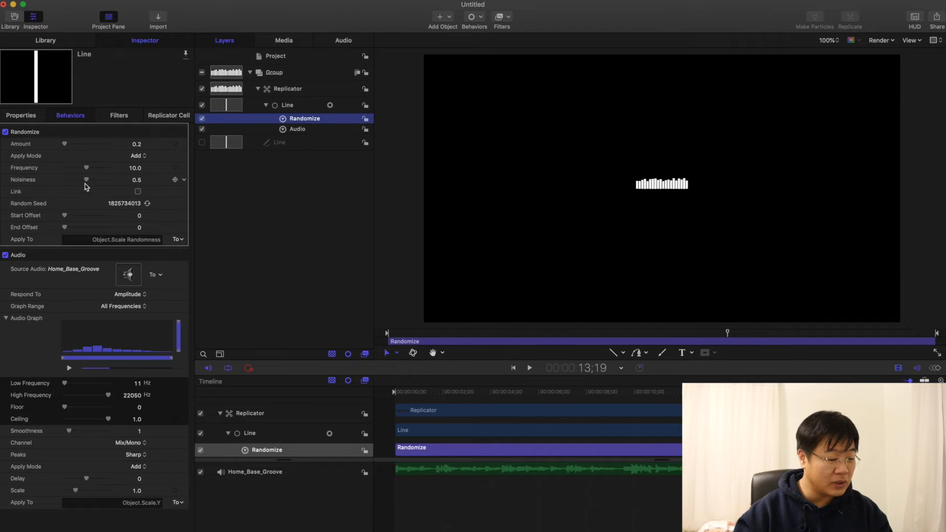
Step: Set the Randomize behavior's Noisiness to 0.53 and Amount to 12.74, and preview the motion
left_click_drag(88, 180, 88, 181)
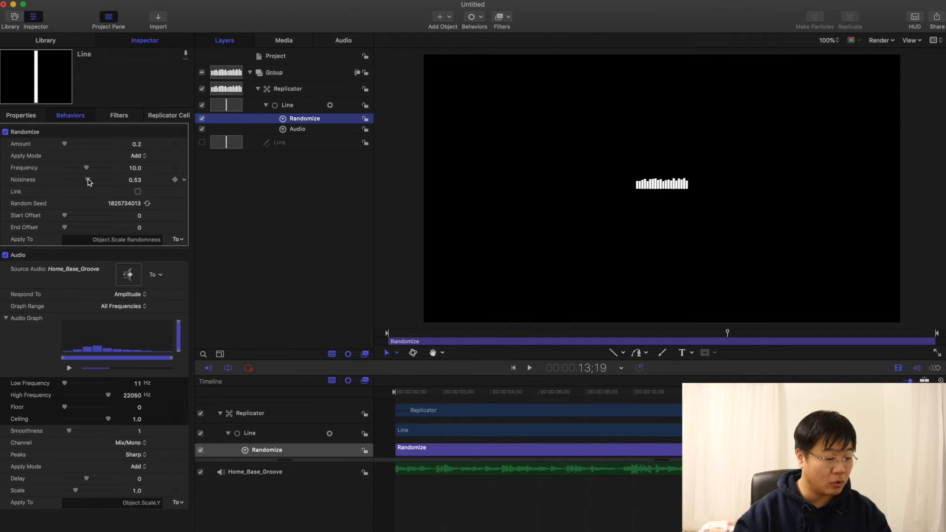
left_click_drag(64, 144, 68, 144)
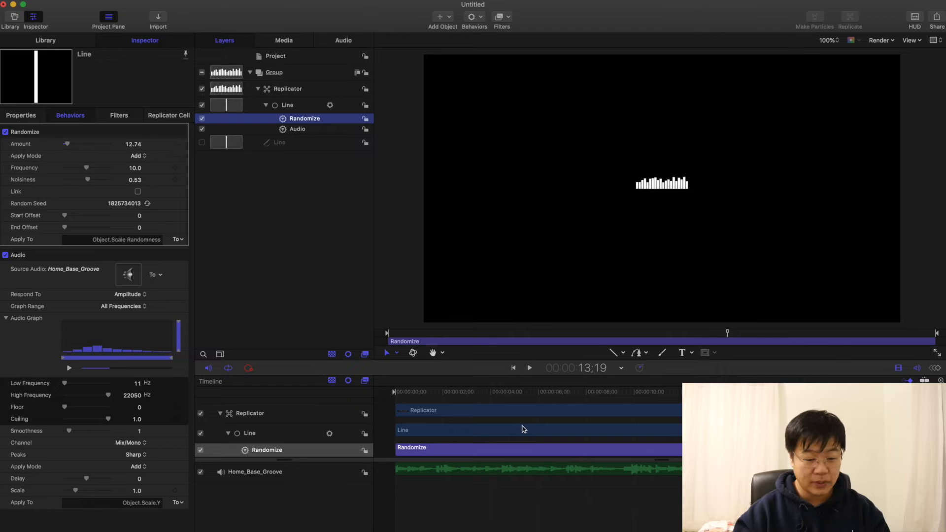
key("space")
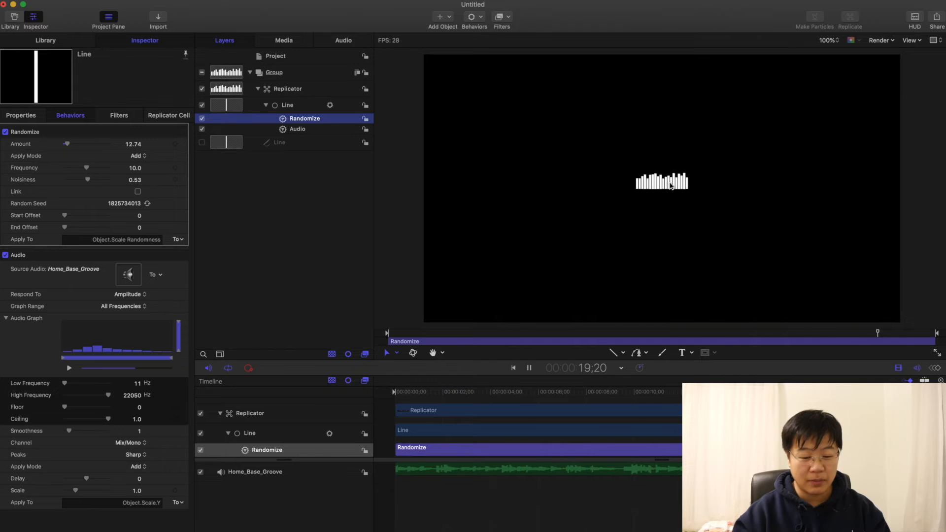
key("space")
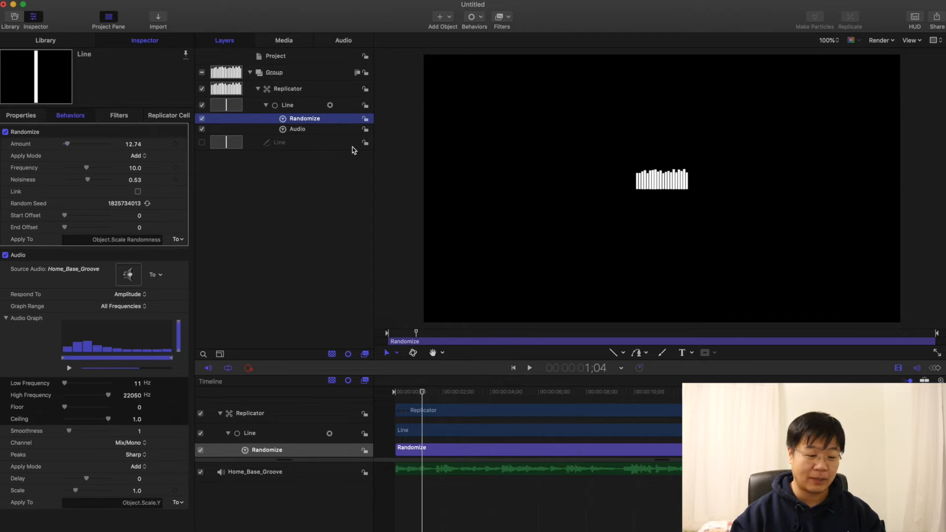
Step: Try the Bass, Mid and Treble graph ranges in the line's Audio behavior and set it to Bass
left_click(303, 130)
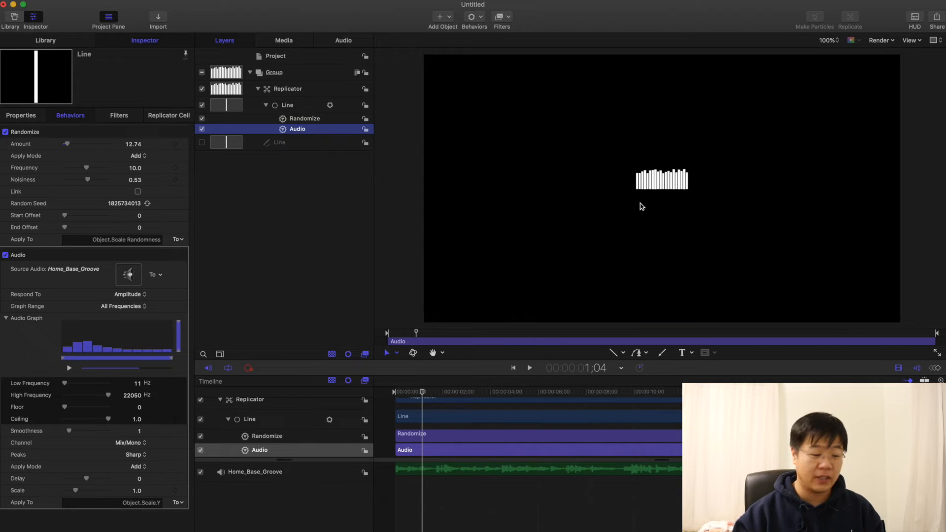
left_click(118, 309)
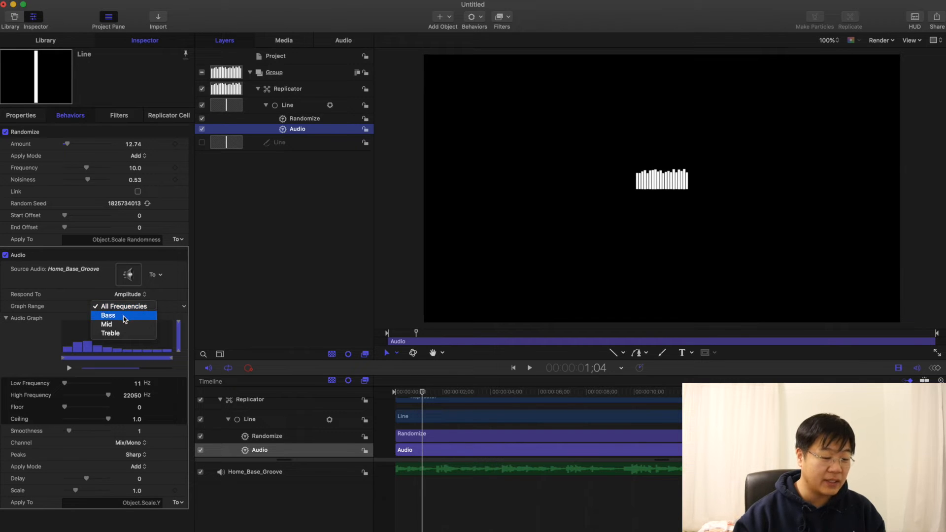
left_click(125, 319)
left_click(138, 309)
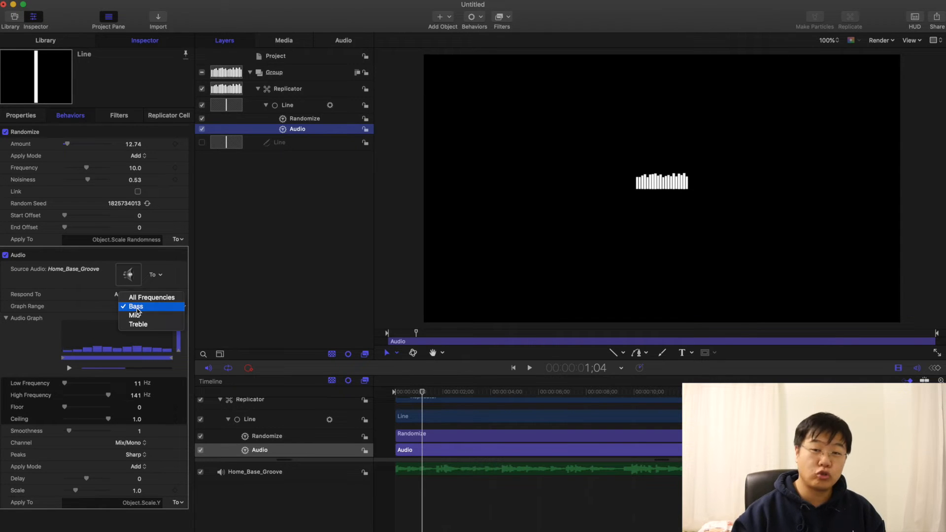
left_click(138, 314)
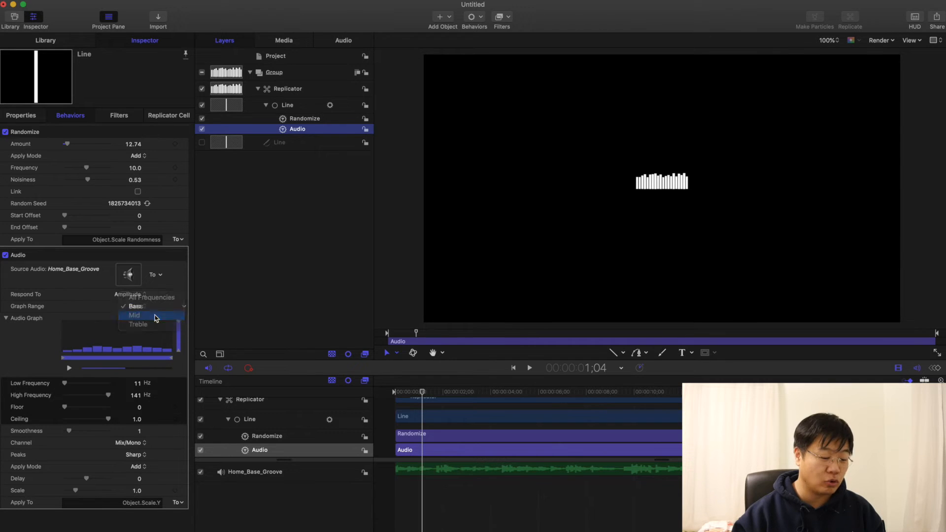
left_click(138, 310)
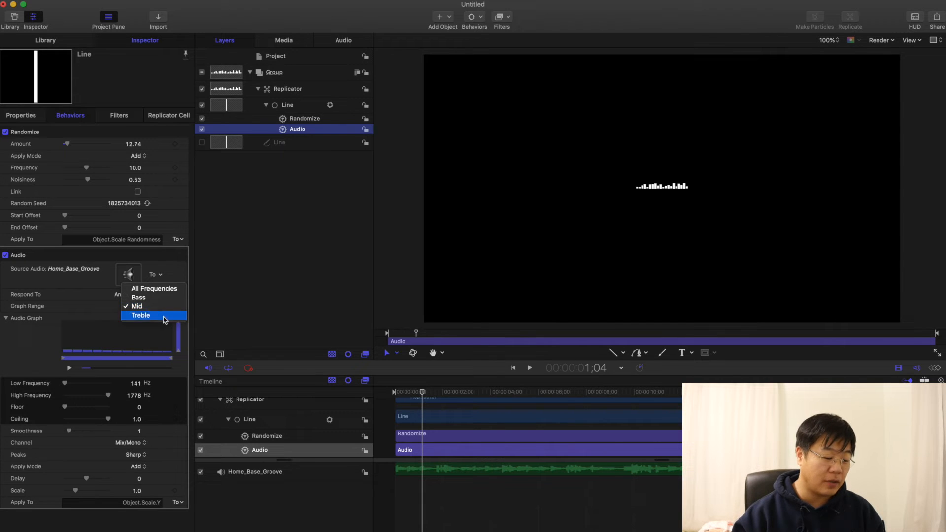
left_click(164, 321)
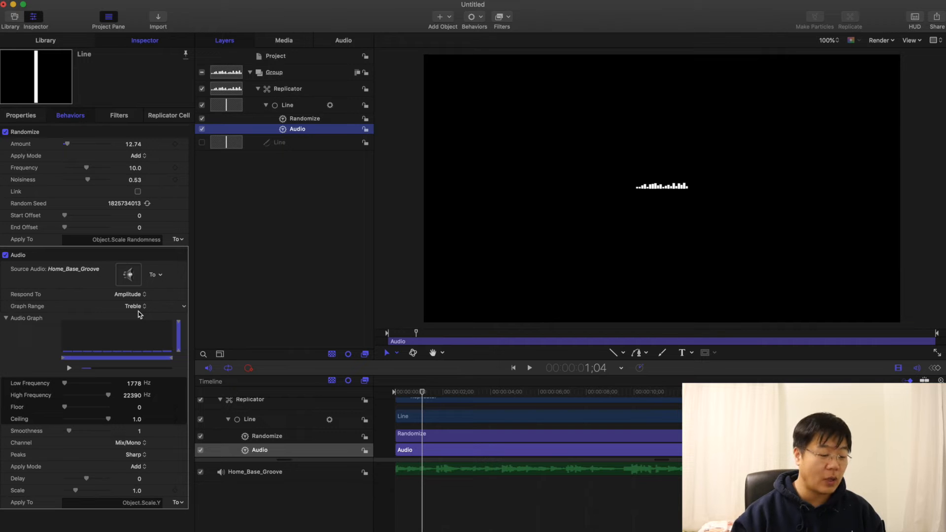
left_click(139, 312)
left_click(141, 288)
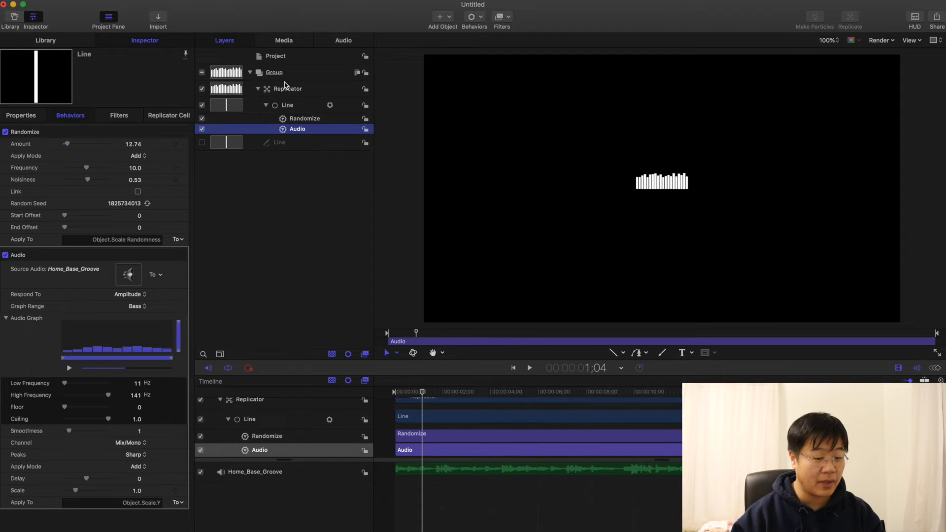
Step: Duplicate the replicator and set the copy's Audio behavior Graph Range to Mid
left_click(286, 89)
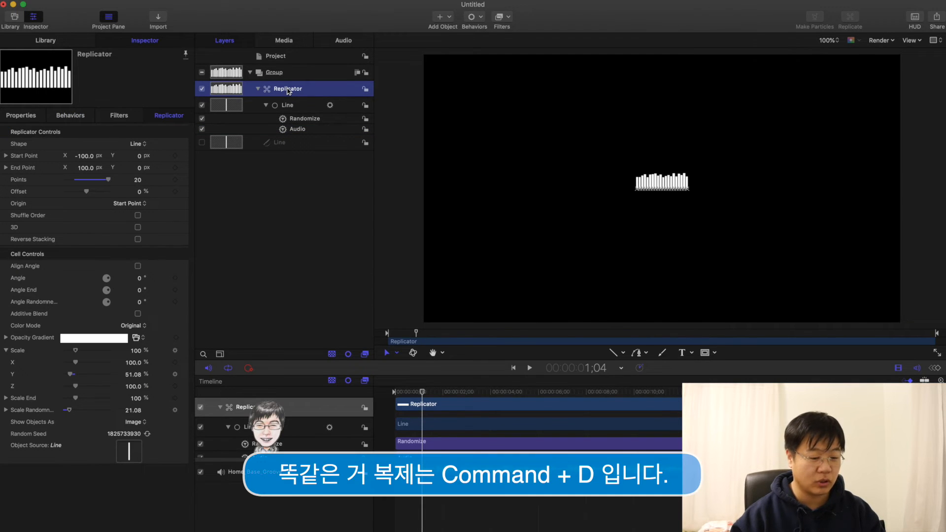
key("super+d")
left_click(298, 129)
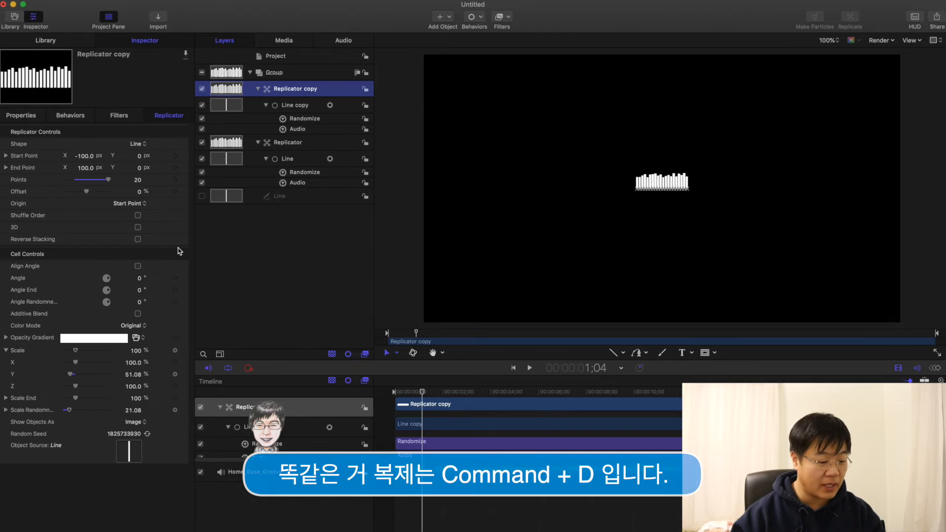
left_click(137, 305)
left_click(141, 318)
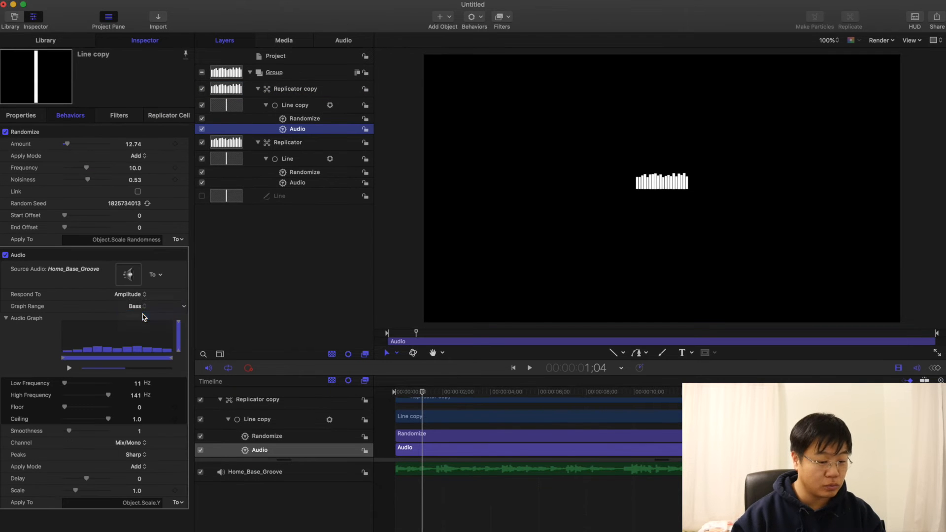
Step: Set the X position of the replicator copy to 200 px
left_click(319, 86)
left_click(27, 116)
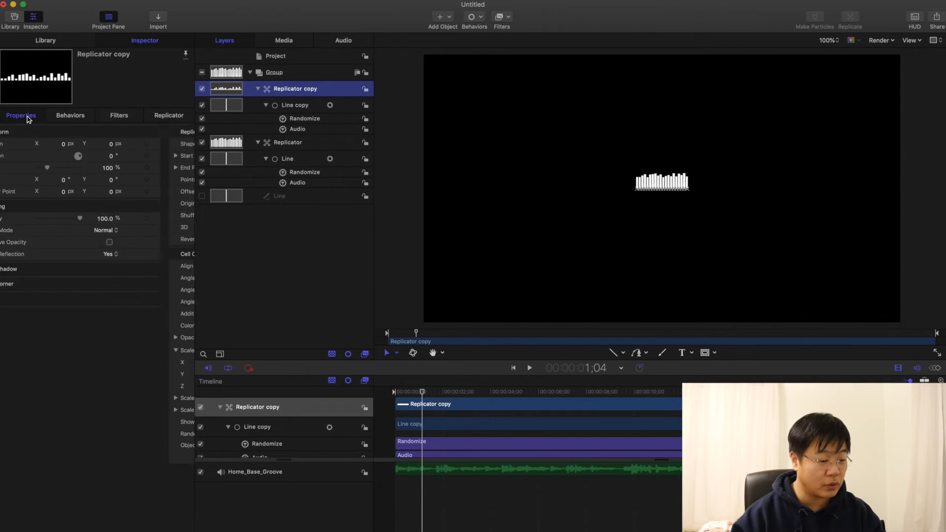
double_click(91, 145)
type("200")
key("Return")
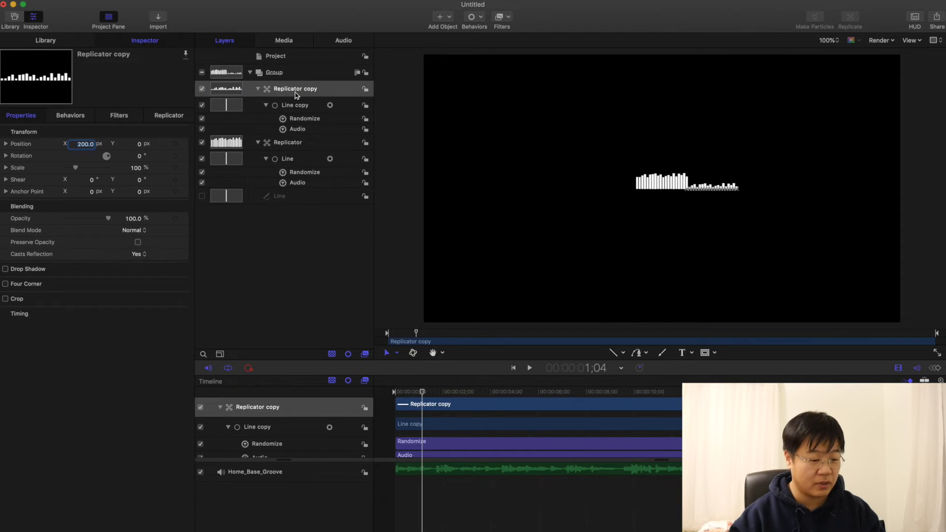
Step: Duplicate the replicator copy and set the new copy's Audio behavior Graph Range to Treble
key("super+d")
left_click(297, 129)
left_click(138, 306)
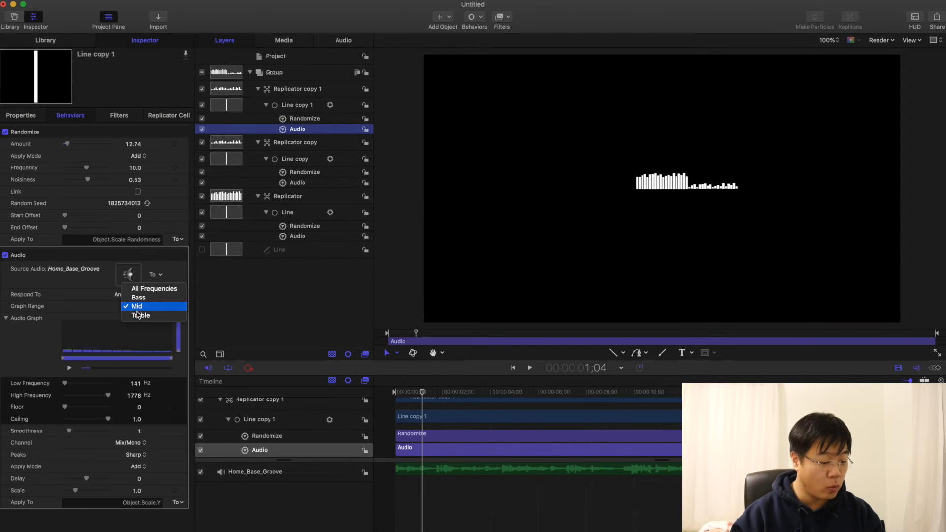
left_click(139, 297)
Step: Set the X position of Replicator copy 1 to 400 px and play the animation from the start
left_click(295, 88)
left_click(169, 115)
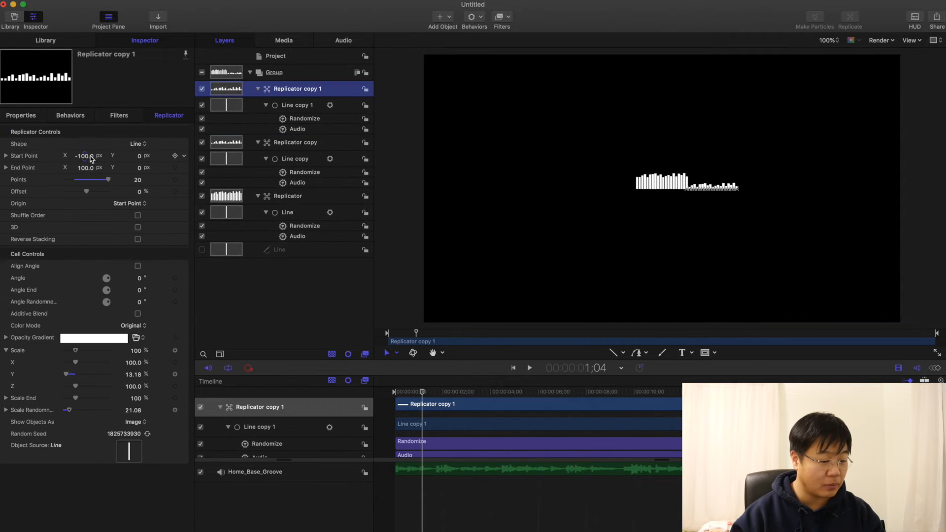
left_click(22, 116)
left_click(87, 144)
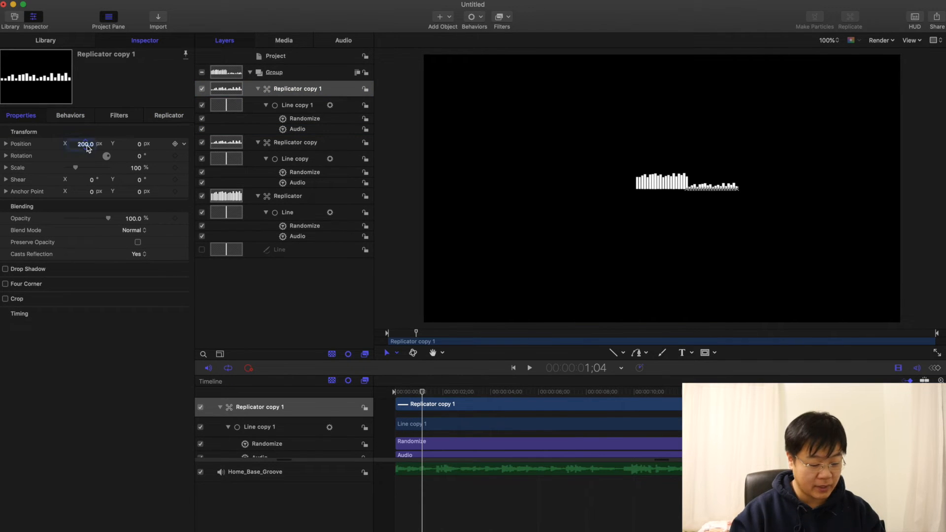
type("400")
key("Return")
key("Home")
key("space")
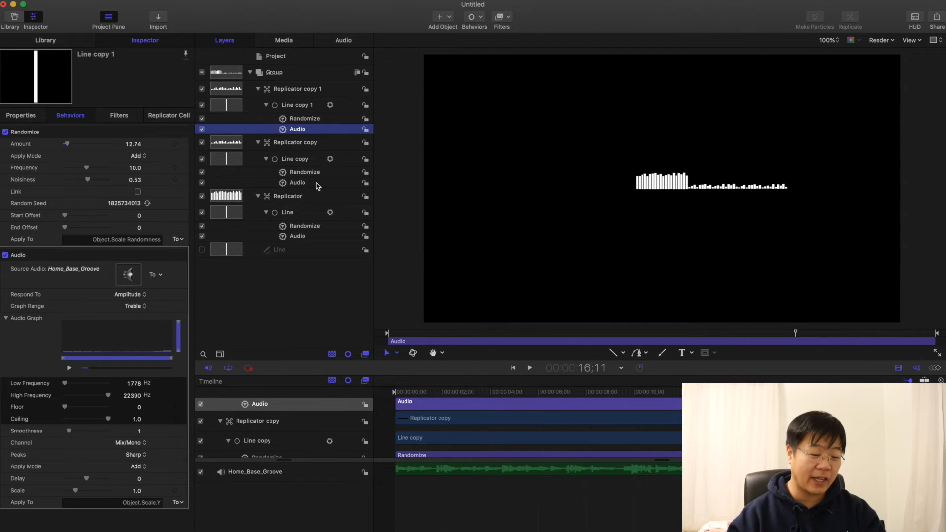
Step: Generate a new Random Seed for each of the three replicators
left_click(298, 90)
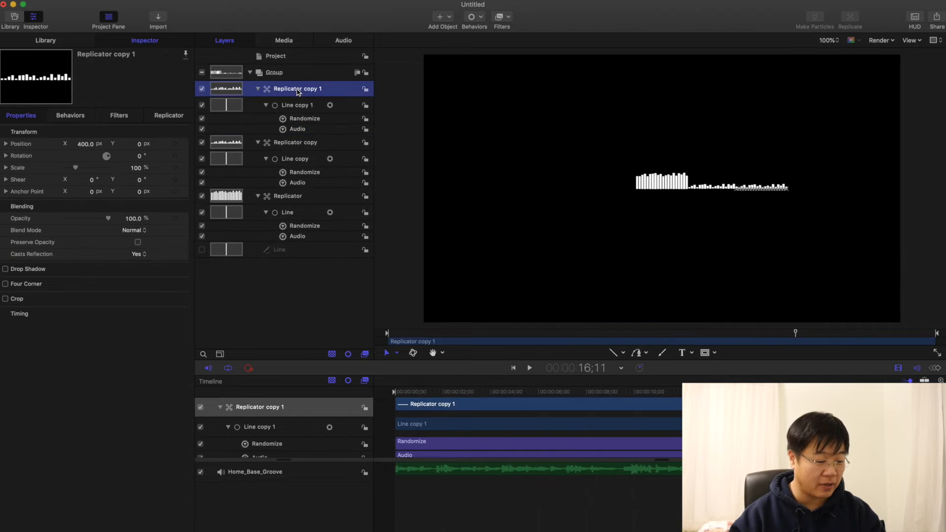
left_click(167, 120)
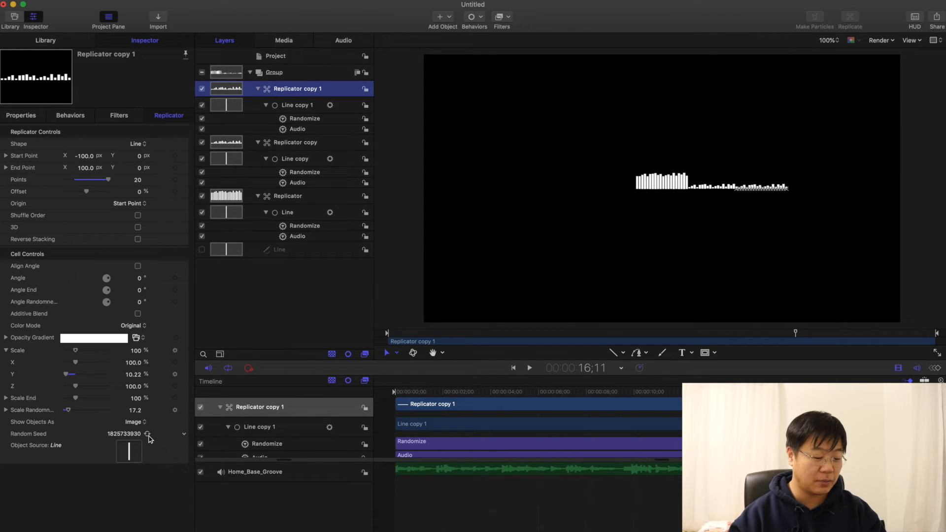
left_click(309, 143)
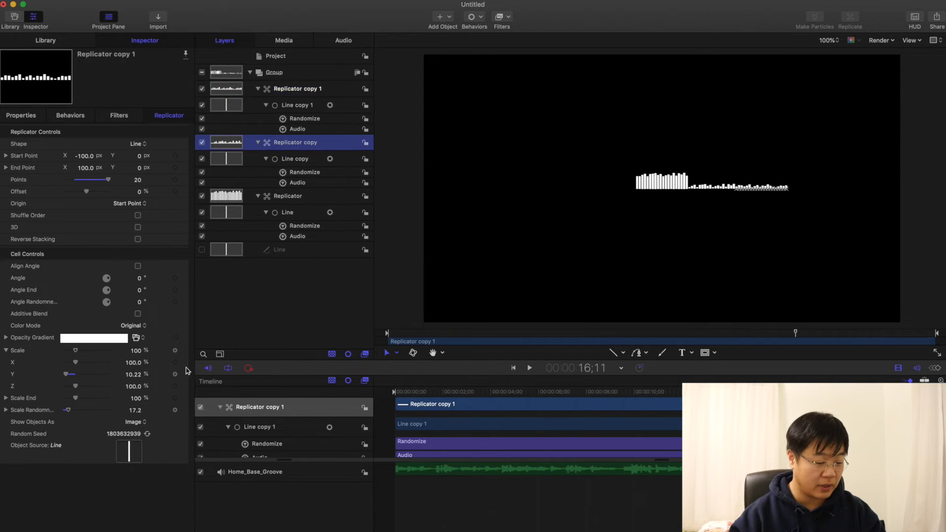
left_click(288, 196)
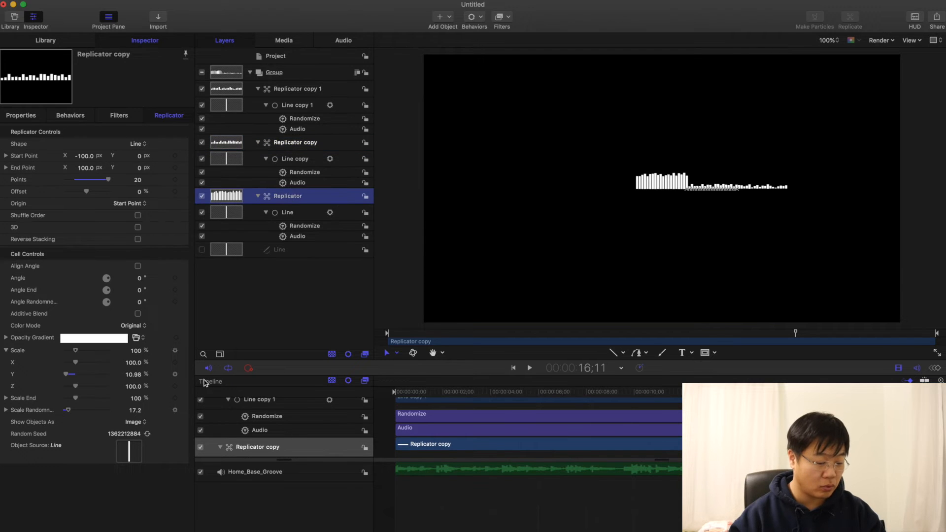
Step: Generate a new Random Seed for the Randomize behavior of each of the three lines and preview the motion
left_click(302, 227)
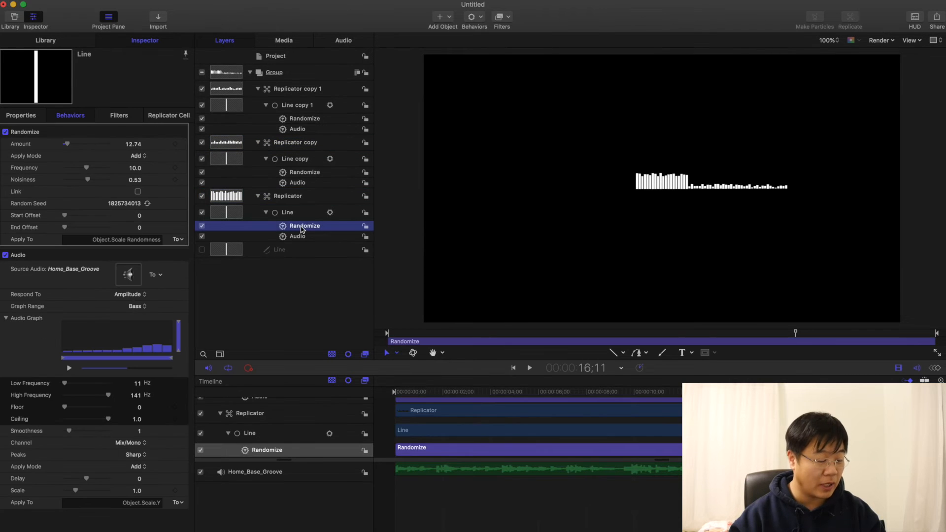
left_click(147, 204)
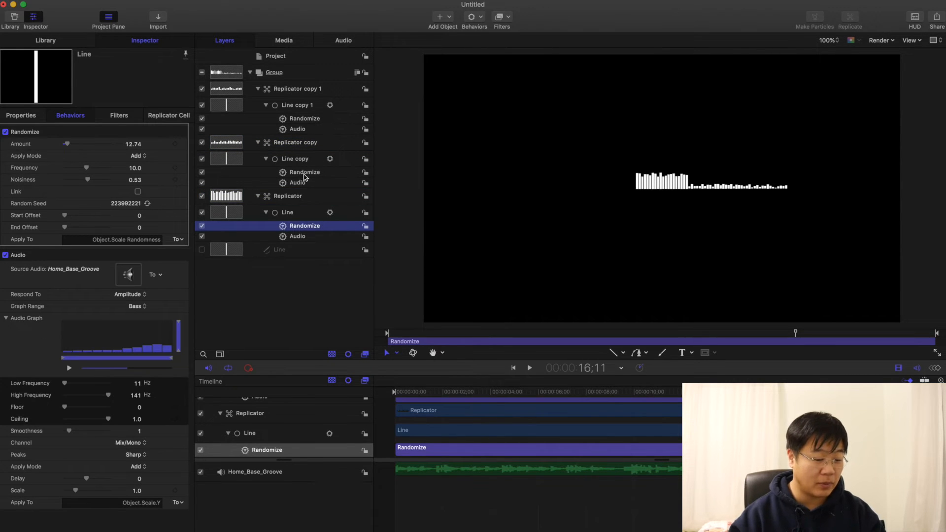
left_click(275, 174)
left_click(148, 204)
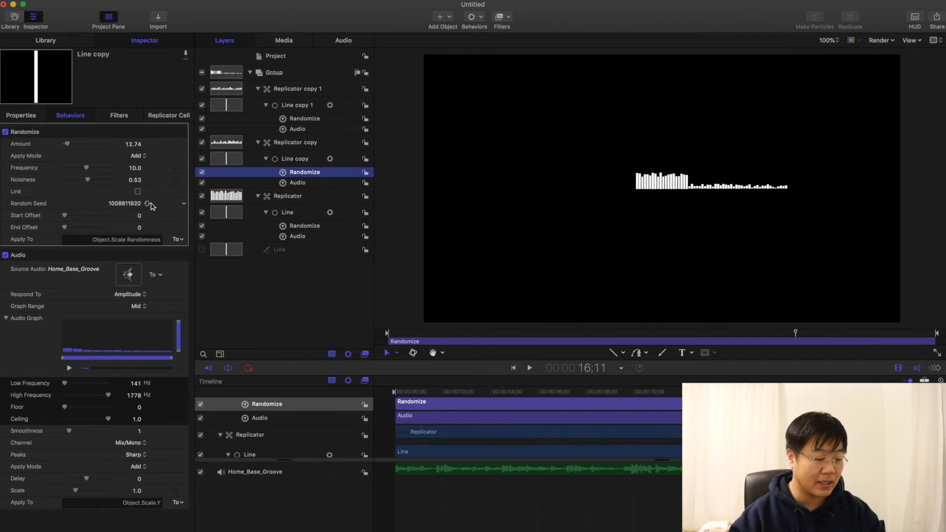
left_click(305, 120)
left_click(147, 203)
left_click(408, 393)
key("space")
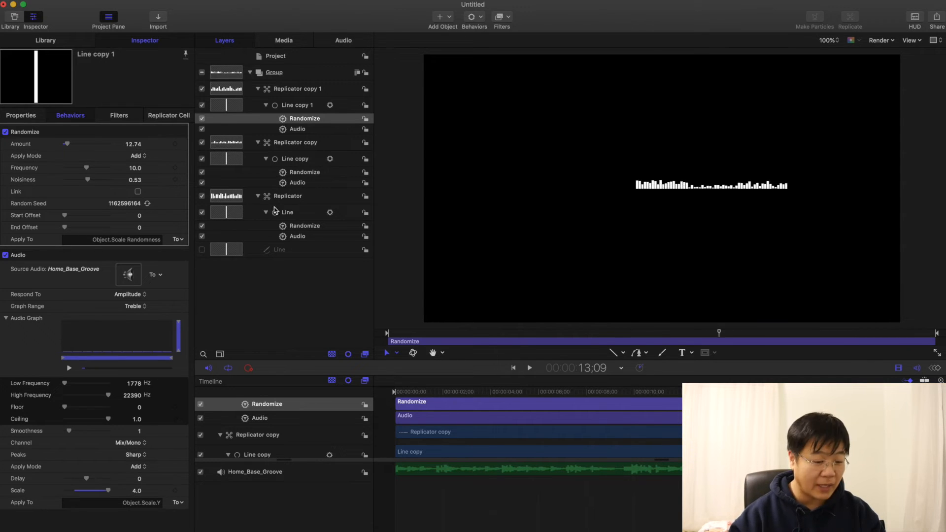
Step: Set the Scale of Line copy's Audio behavior to 4.0 and play the animation from near the start
left_click(297, 182)
left_click_drag(75, 491, 108, 491)
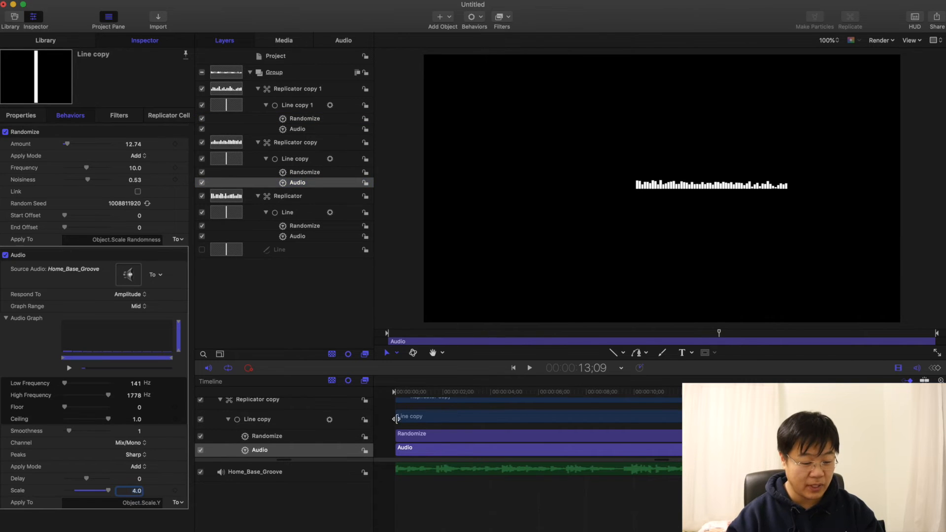
left_click(407, 392)
key("space")
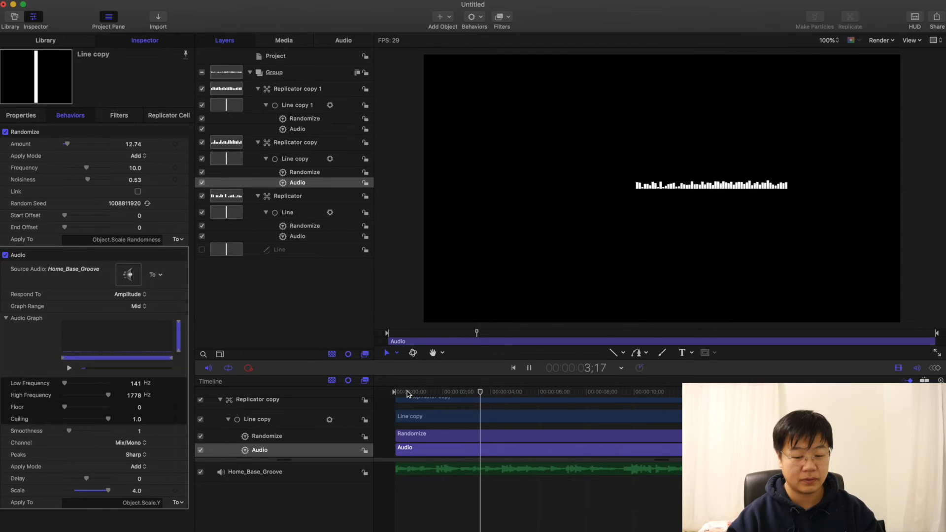
key("space")
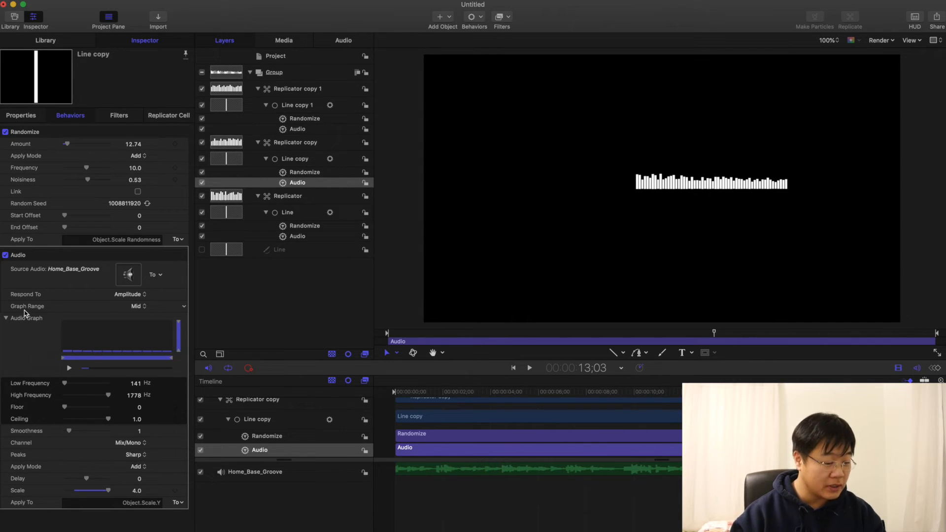
Step: Narrow the frequency range of Line copy's Audio behavior by lowering its High Frequency to 225 Hz
left_click(143, 307)
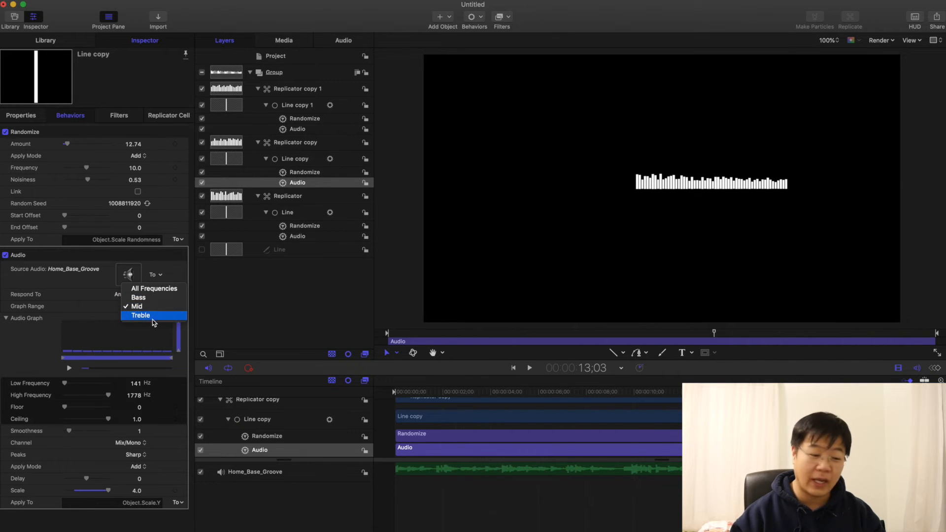
left_click(256, 301)
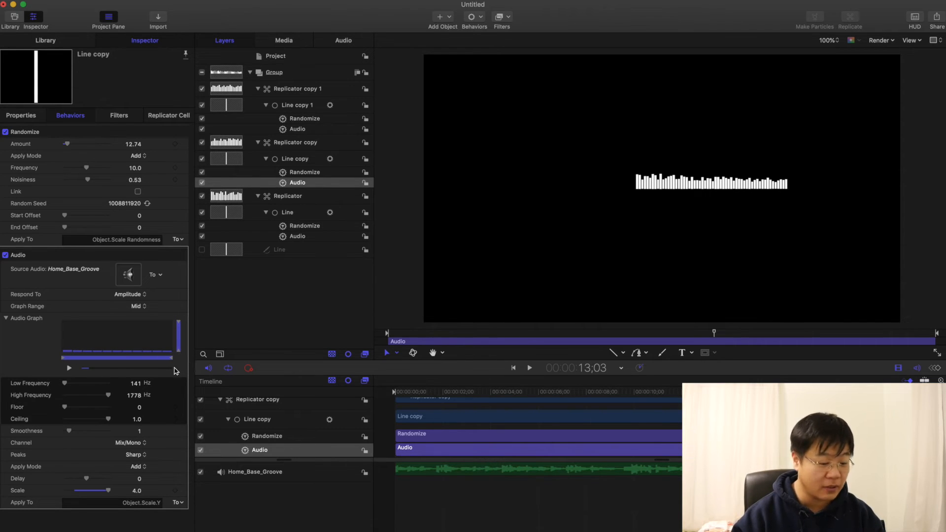
left_click_drag(173, 358, 83, 365)
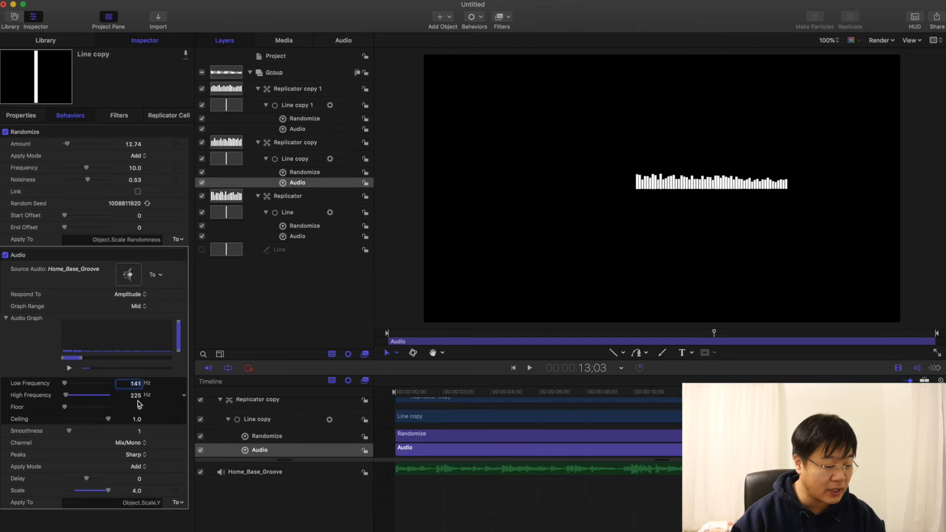
left_click(136, 383)
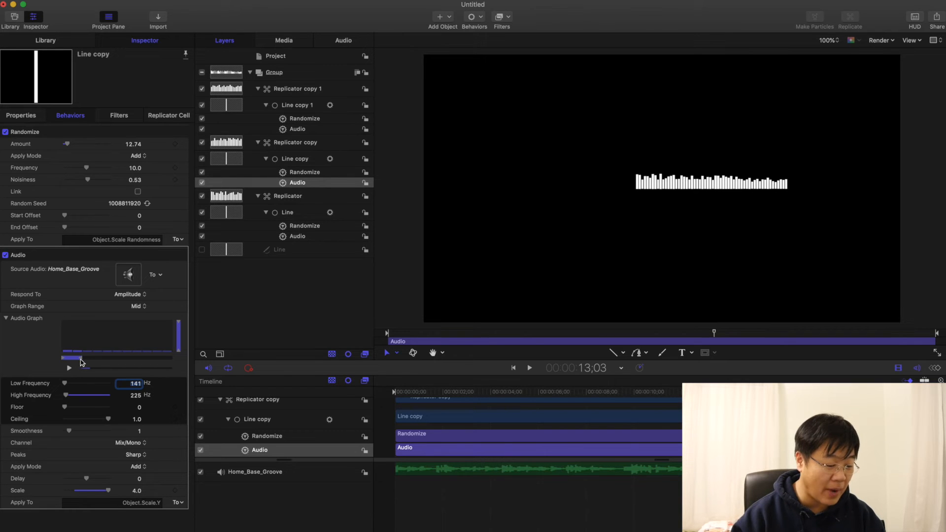
Step: Raise the Low Frequency of Line copy 1's Audio behavior to 2917 Hz and adjust the frequency range in its audio graph
left_click(299, 130)
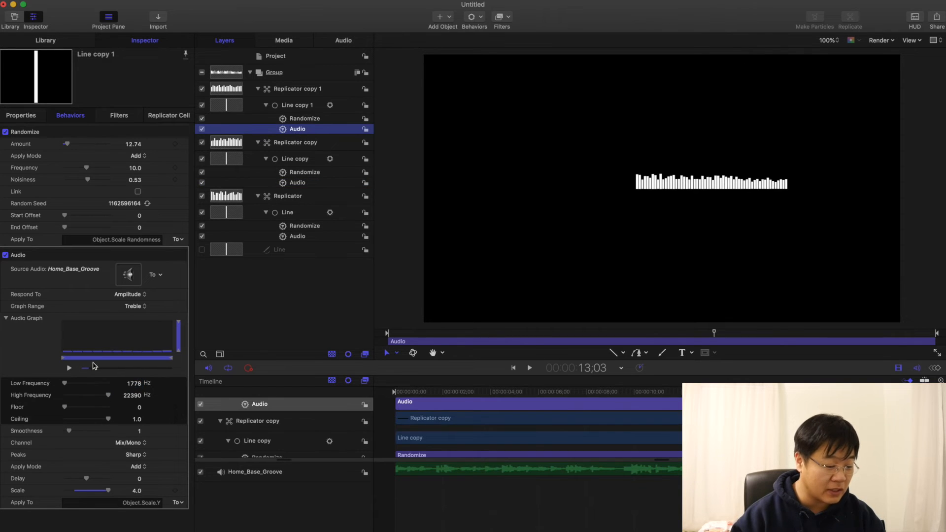
left_click_drag(67, 361, 85, 363)
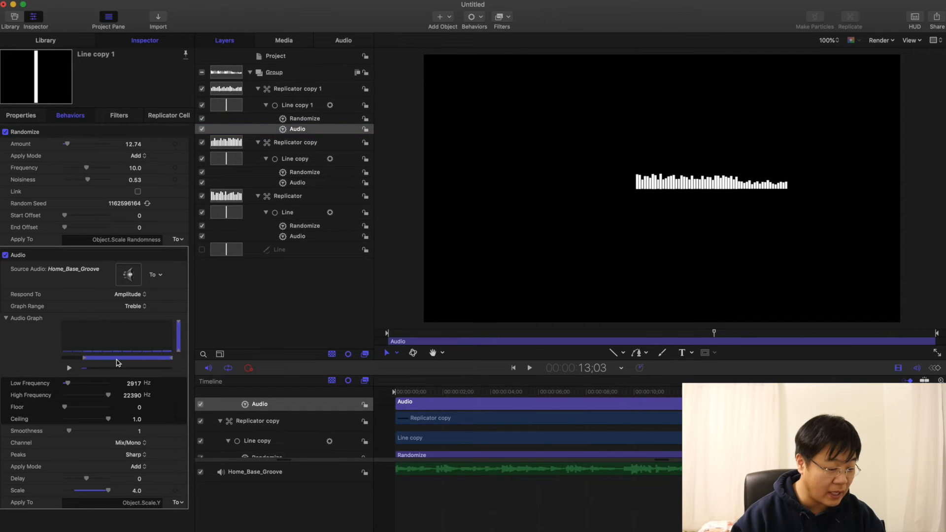
left_click_drag(143, 363, 104, 363)
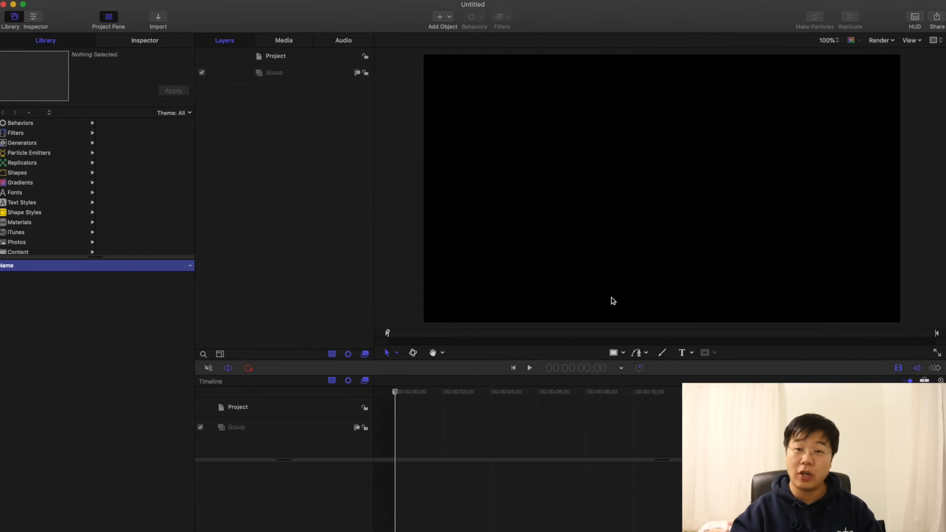
Step: Draw a vertical line about 174 px long, running down to the canvas centre, in the empty project
left_click(624, 354)
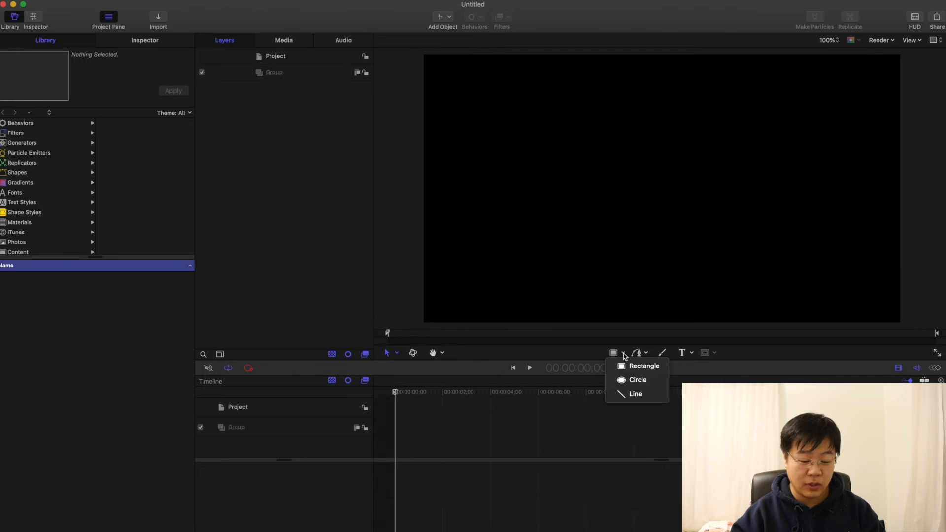
left_click(636, 394)
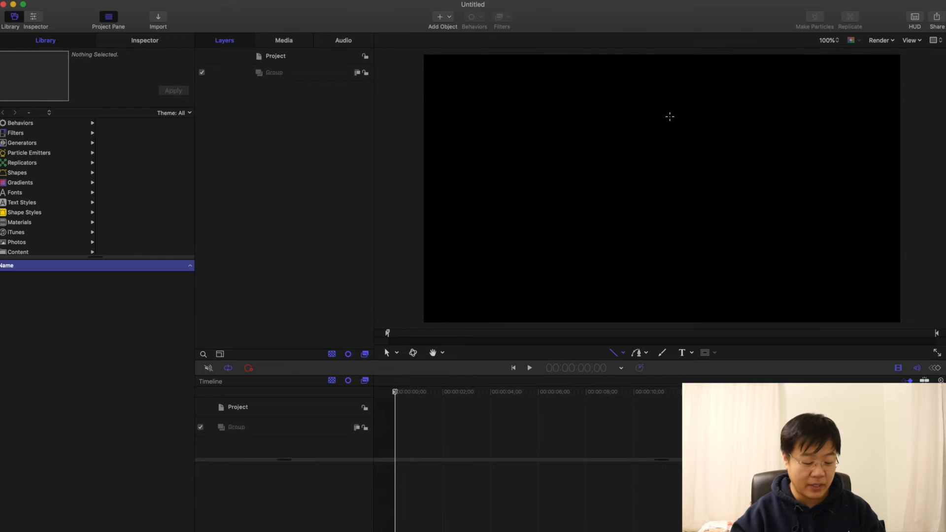
left_click_drag(662, 145, 662, 189)
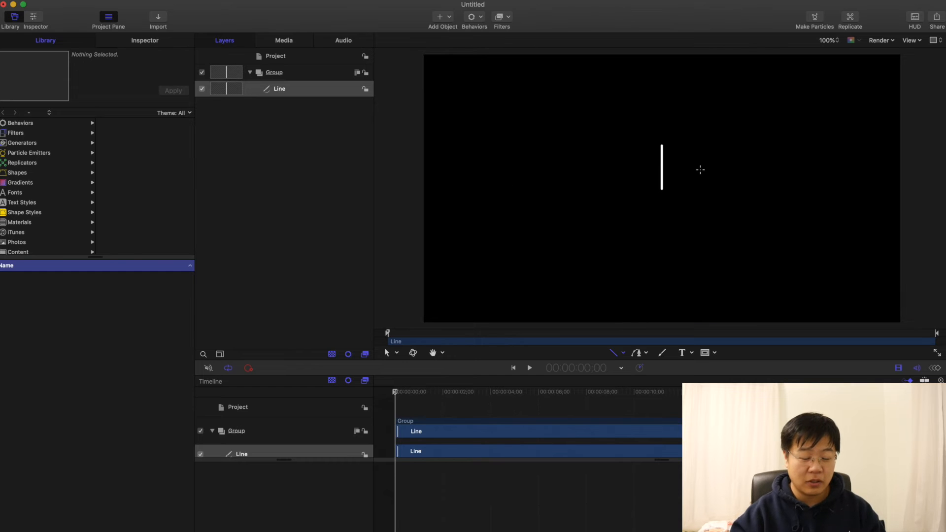
Step: Set the line's outline Joint, Start Cap and End Cap to Square
key("super+3")
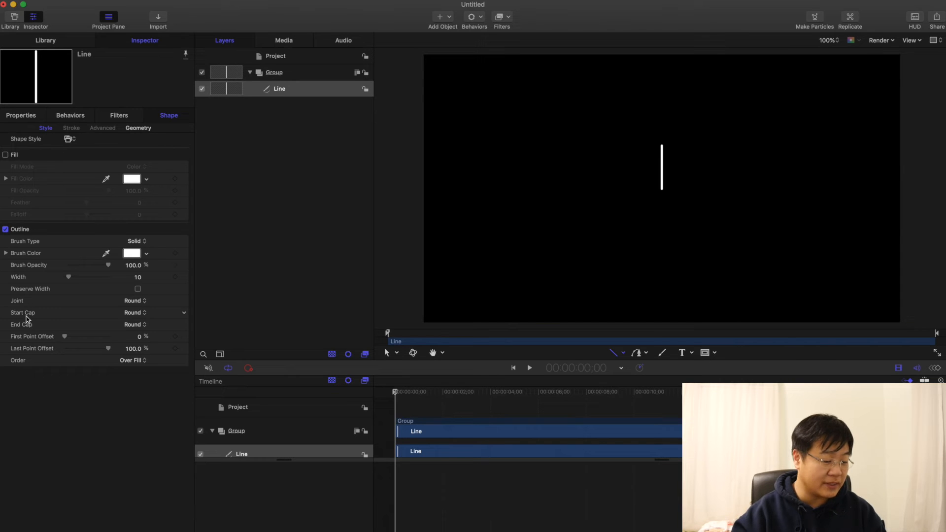
left_click(135, 301)
left_click(132, 290)
left_click(142, 314)
left_click(135, 304)
left_click(138, 325)
left_click(136, 316)
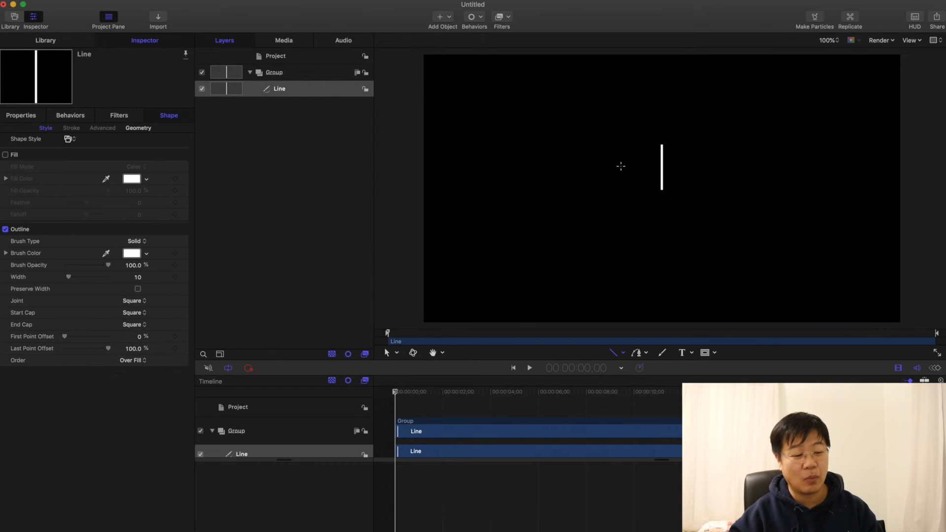
Step: Set the Y value of the line's control Point 1 to 100 and of Point 2 to 0
left_click(139, 128)
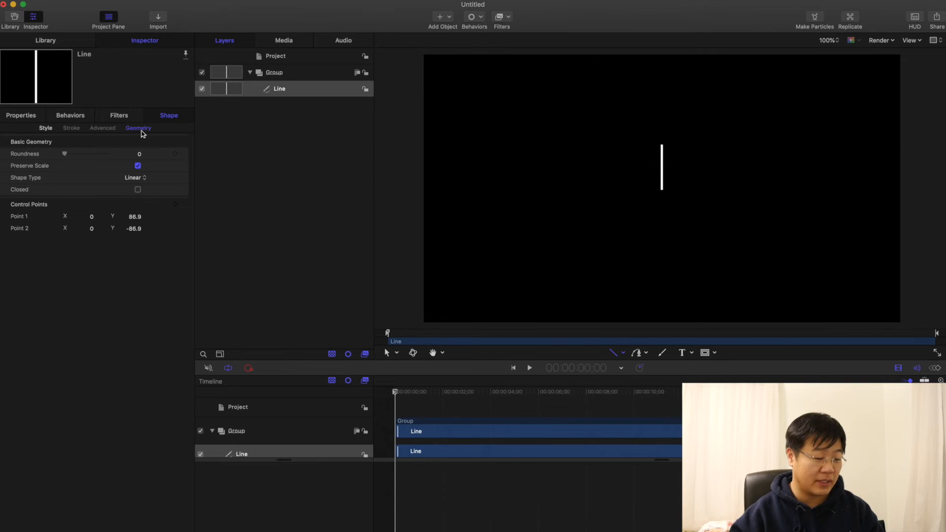
left_click(134, 217)
type("100")
key("Tab")
key("Tab")
type("0")
Step: Replicate the line, using a Circle shape with the Outline arrangement
left_click(313, 91)
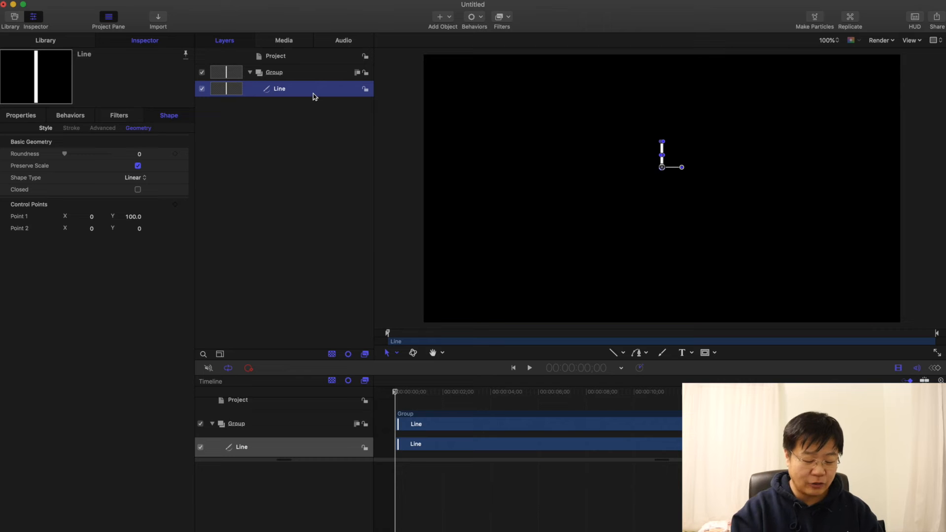
key("l")
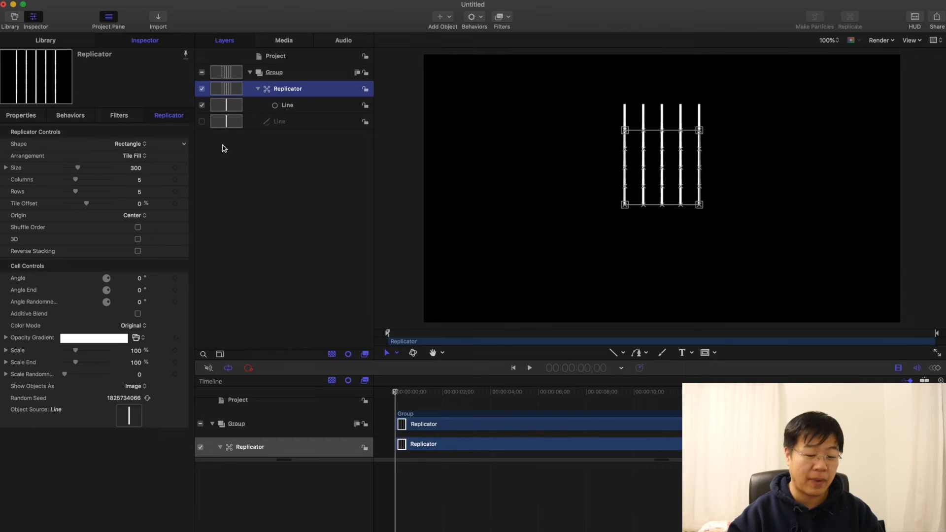
left_click(136, 145)
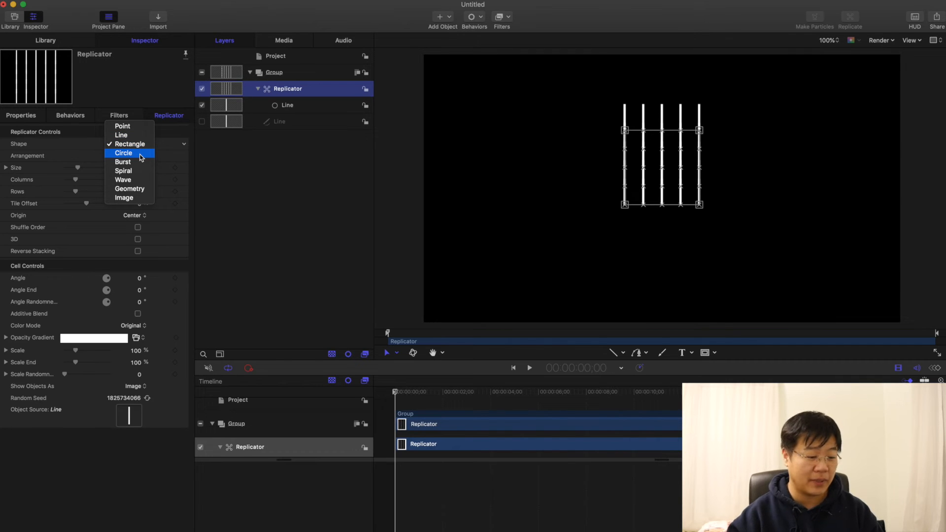
left_click(123, 153)
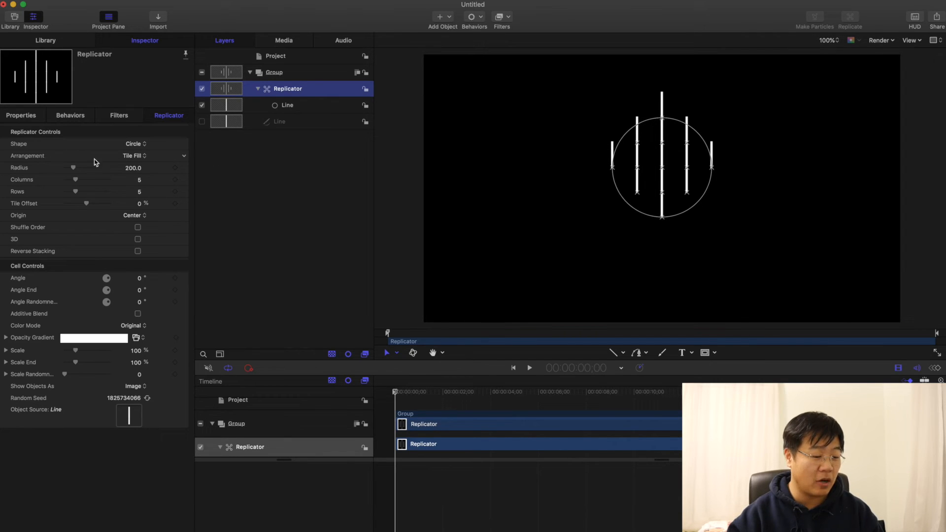
left_click(136, 157)
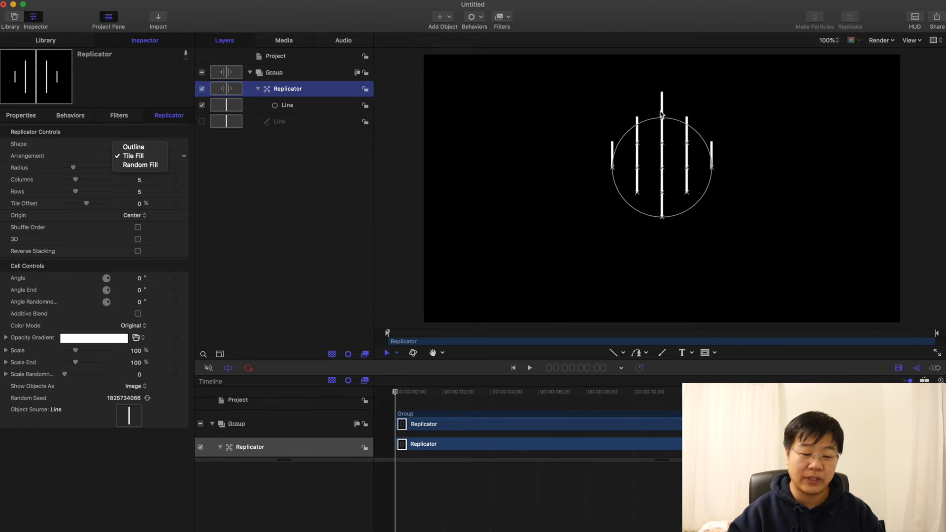
left_click(148, 147)
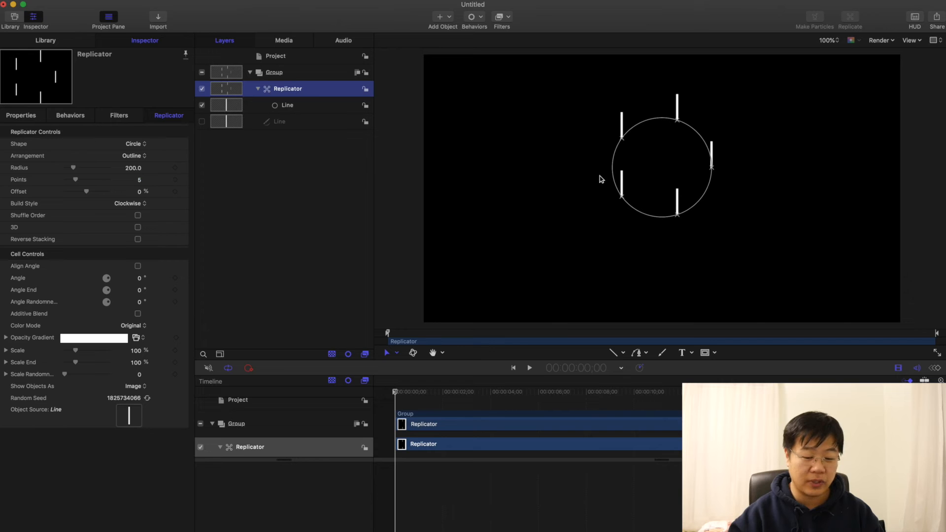
Step: Set the circular replicator's number of Points to 100
left_click_drag(77, 181, 112, 186)
left_click(130, 181)
type("100")
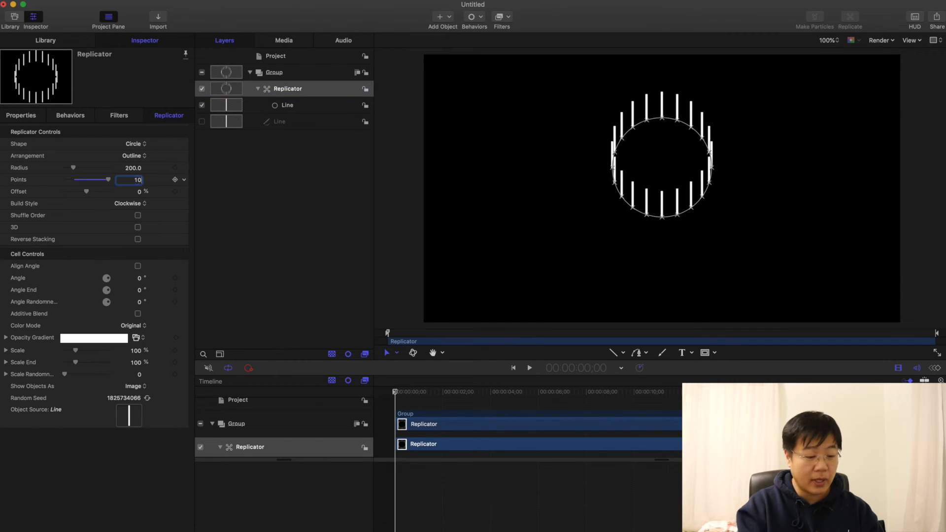
key("Return")
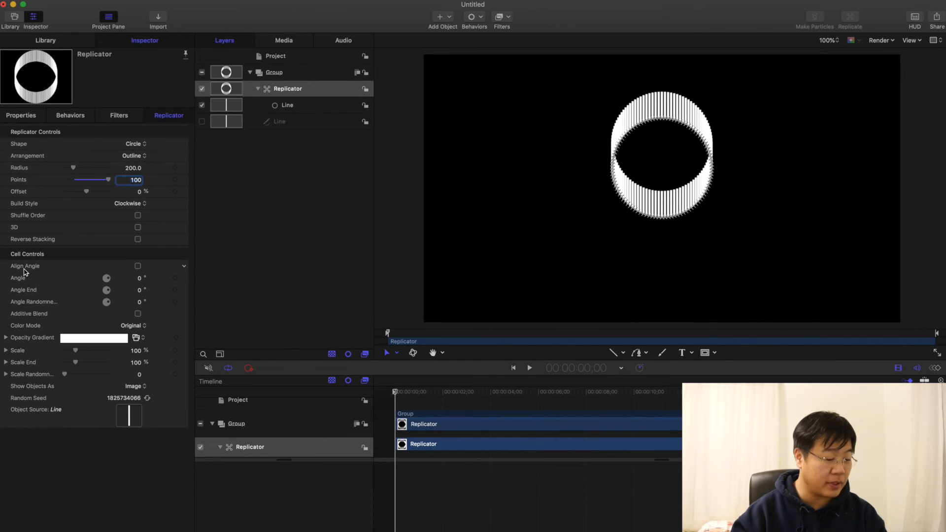
Step: Turn on Align Angle for the replicator cells and set their Angle to 180° so the lines point outward
left_click(138, 266)
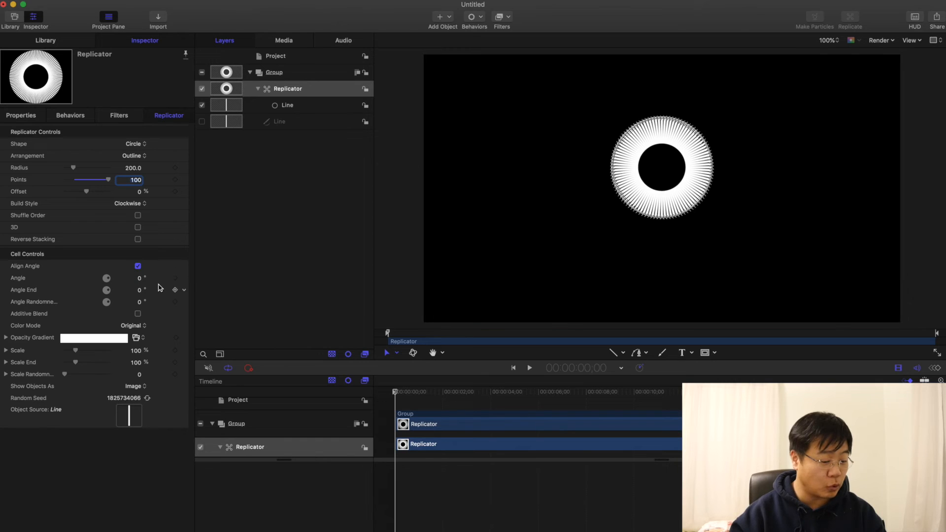
left_click(142, 280)
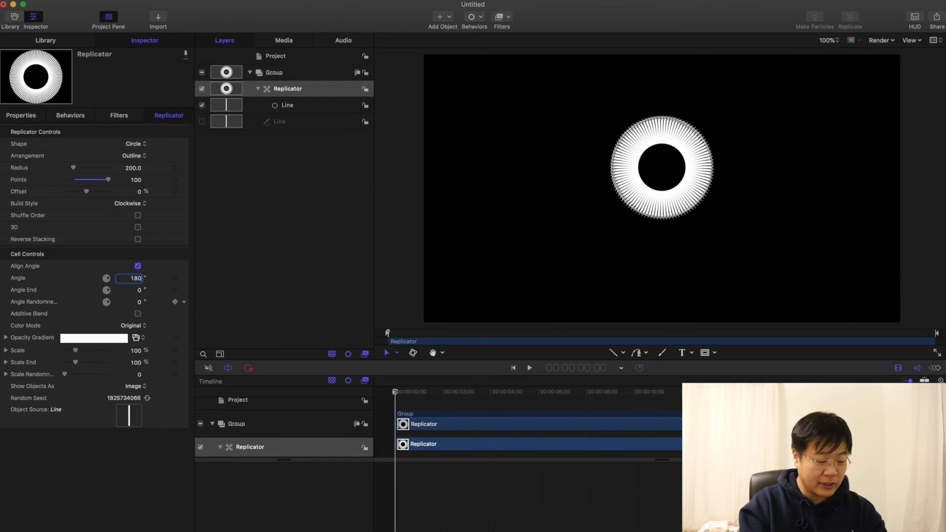
key("Return")
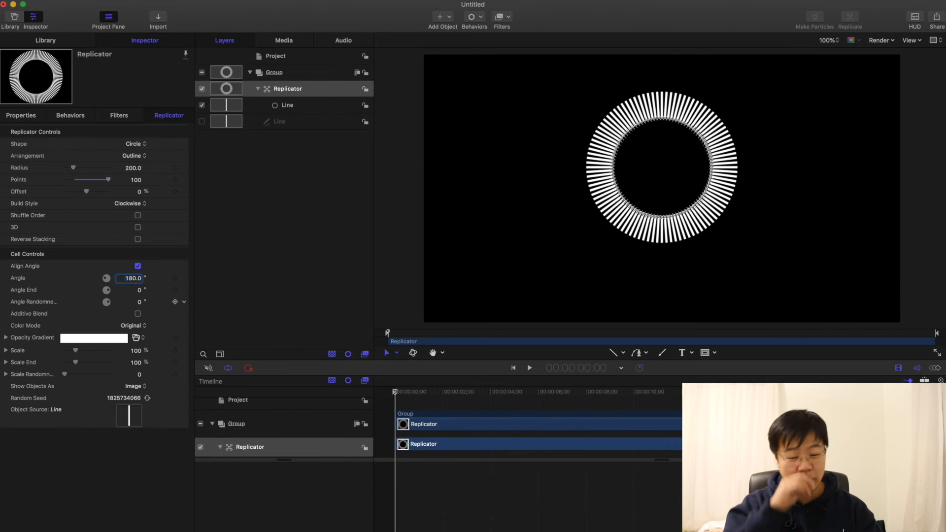
key("Return")
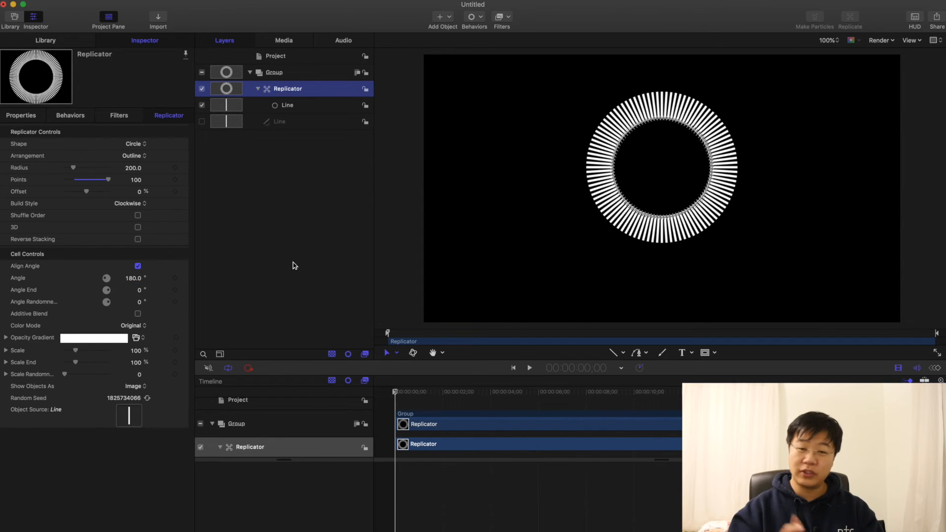
Step: Set the replicator cells' Scale Y to 3% and add an Audio parameter behavior to that value
left_click(5, 353)
left_click(141, 377)
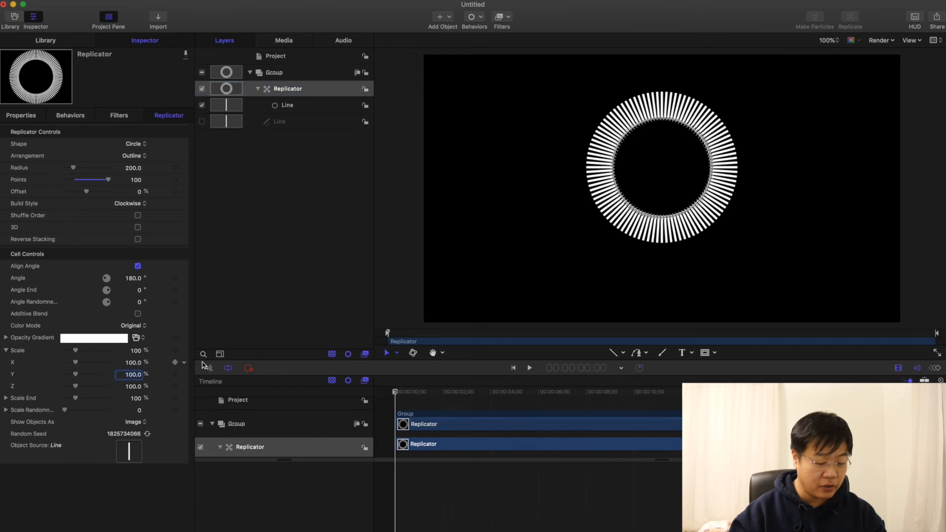
type("3")
key("Return")
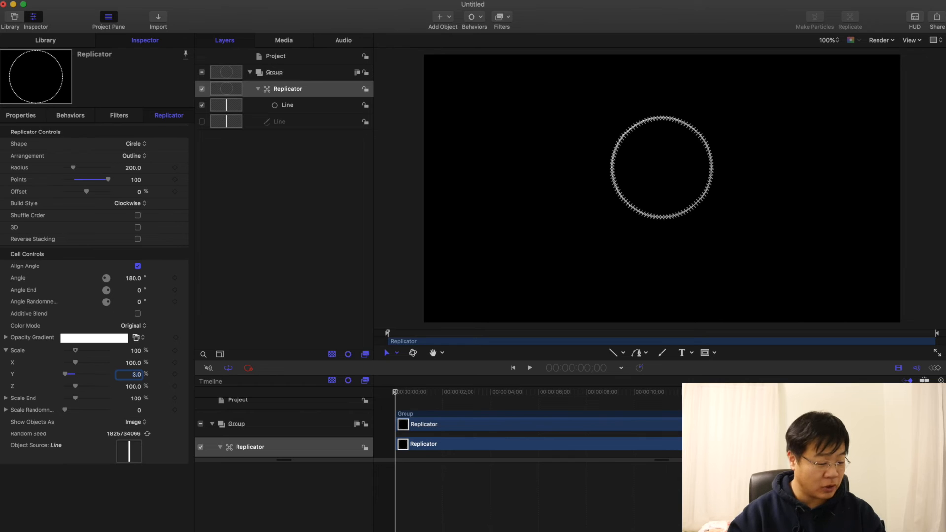
left_click(186, 378)
mouse_move(258, 472)
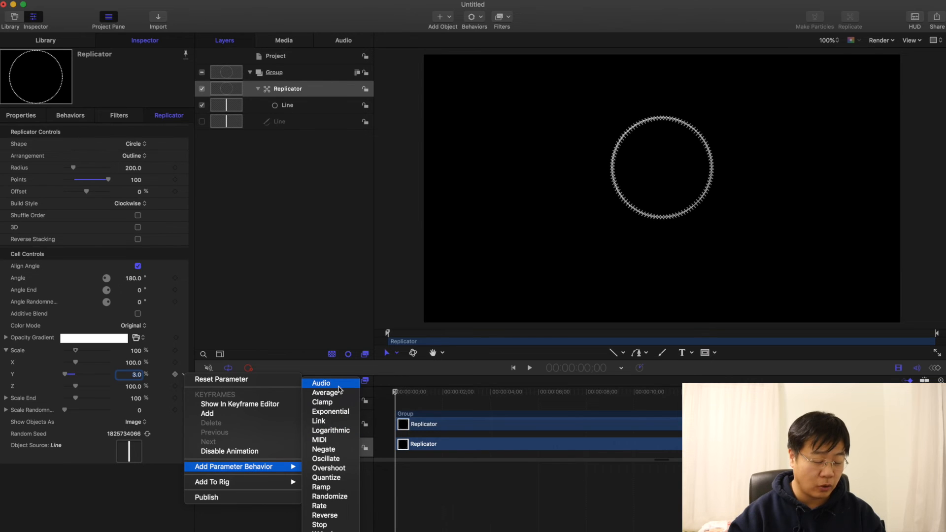
left_click(321, 383)
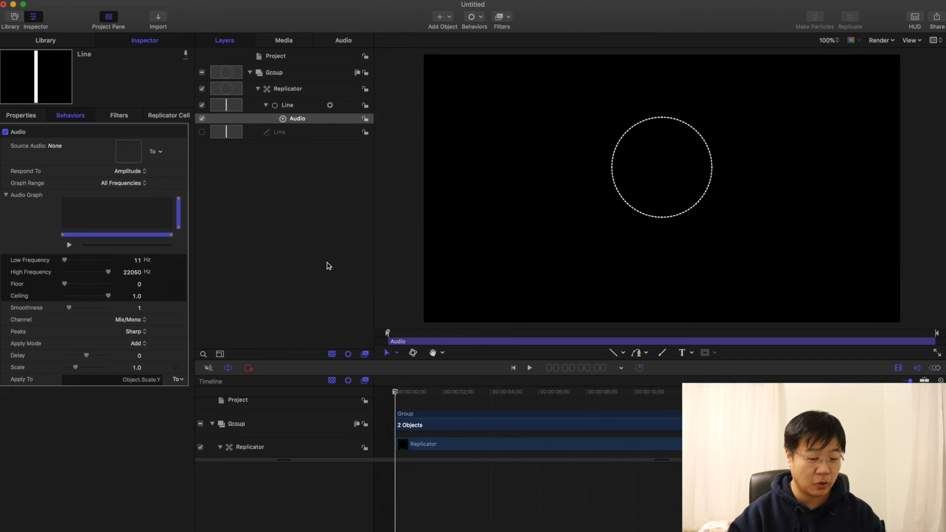
Step: Import Home_Base_Groove.mp3 from the Downloads folder into the project
left_click(319, 178)
key("super+i")
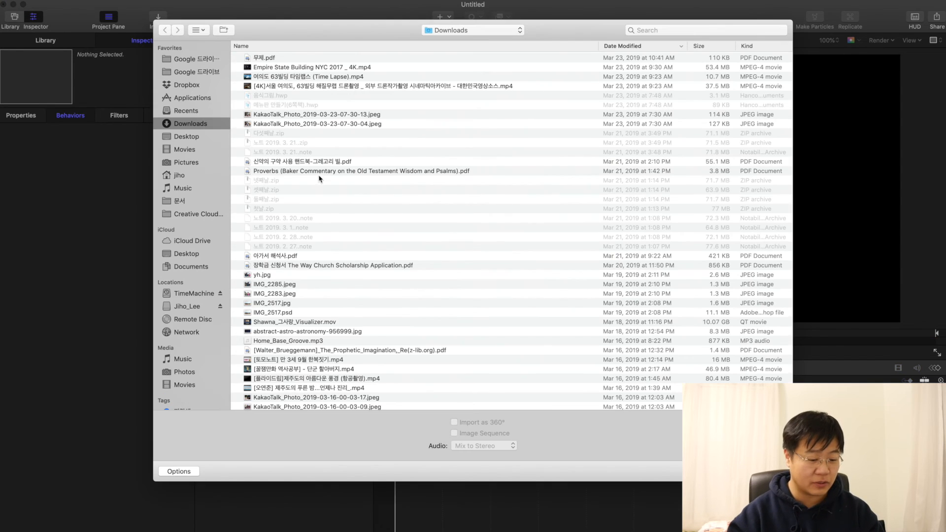
left_click(288, 341)
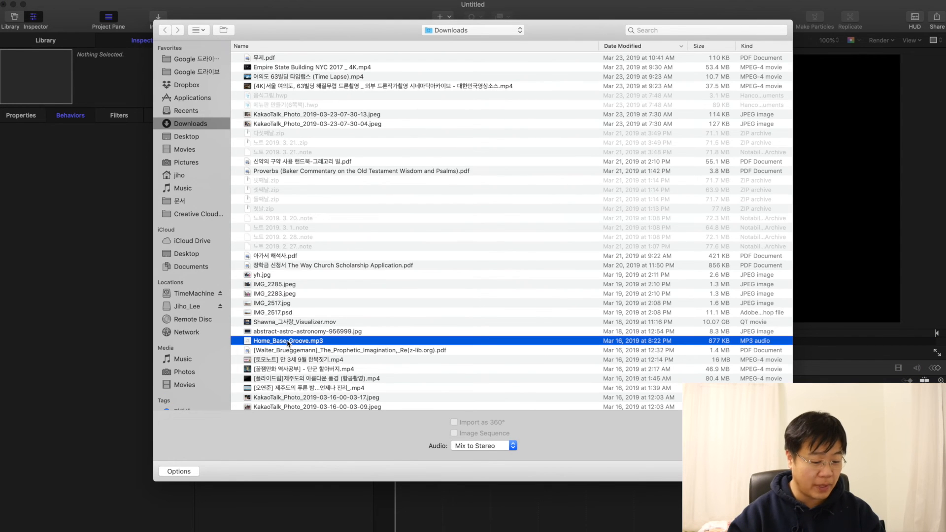
double_click(301, 342)
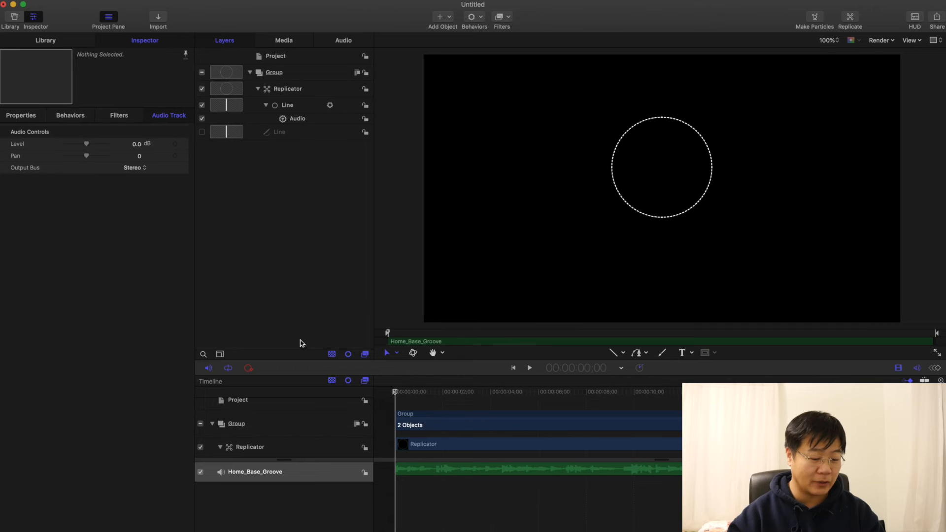
Step: Assign Home_Base_Groove as the Audio behavior's source and play back the circle's reaction from the start
left_click(299, 120)
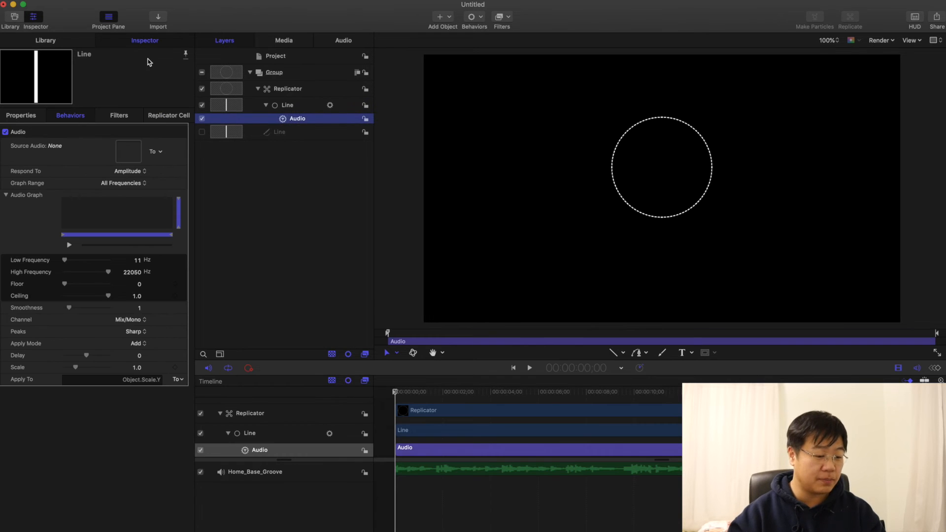
left_click(157, 151)
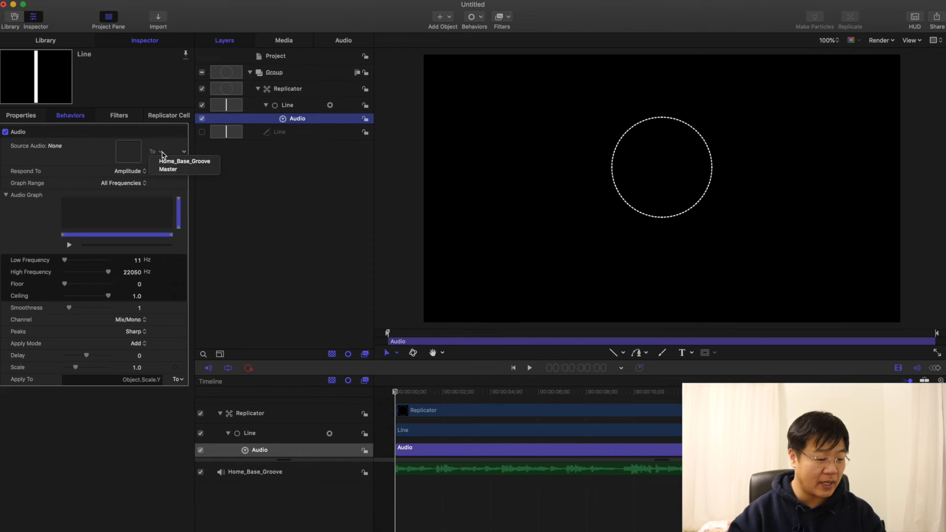
left_click(192, 163)
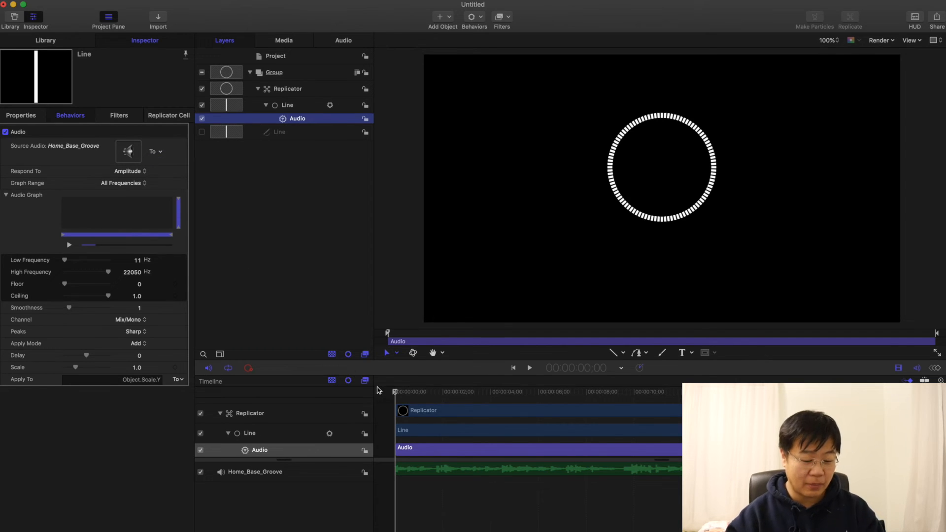
key("space")
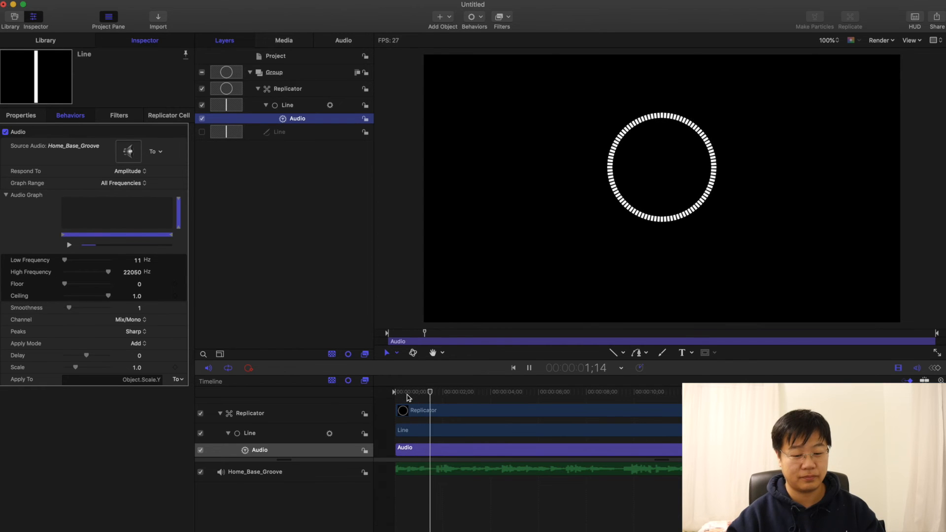
left_click_drag(407, 395, 378, 393)
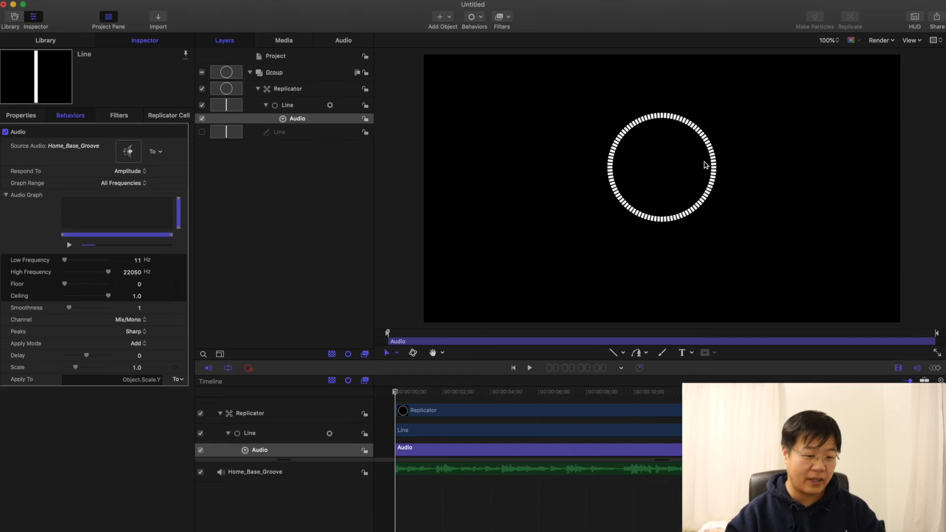
Step: Add a second opacity tag to the replicator's Opacity Gradient at 20% location with 0% opacity
left_click(306, 89)
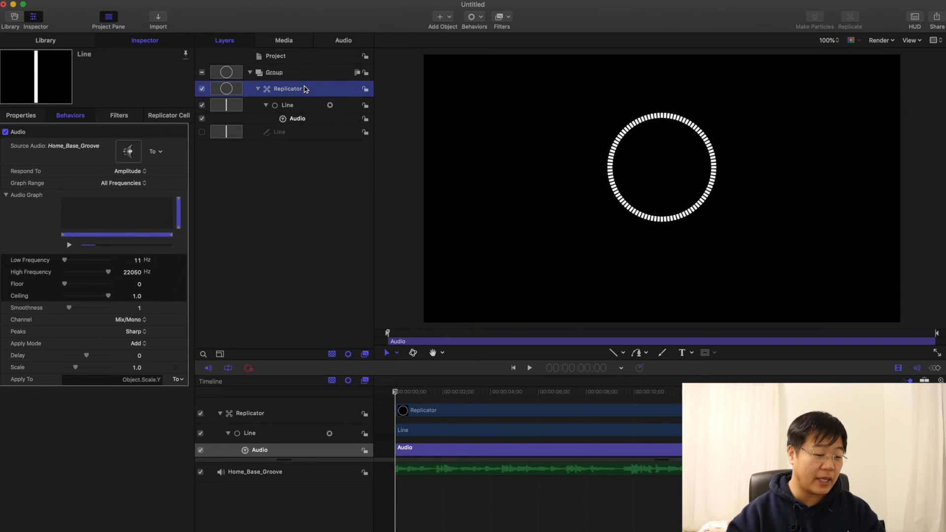
left_click(169, 117)
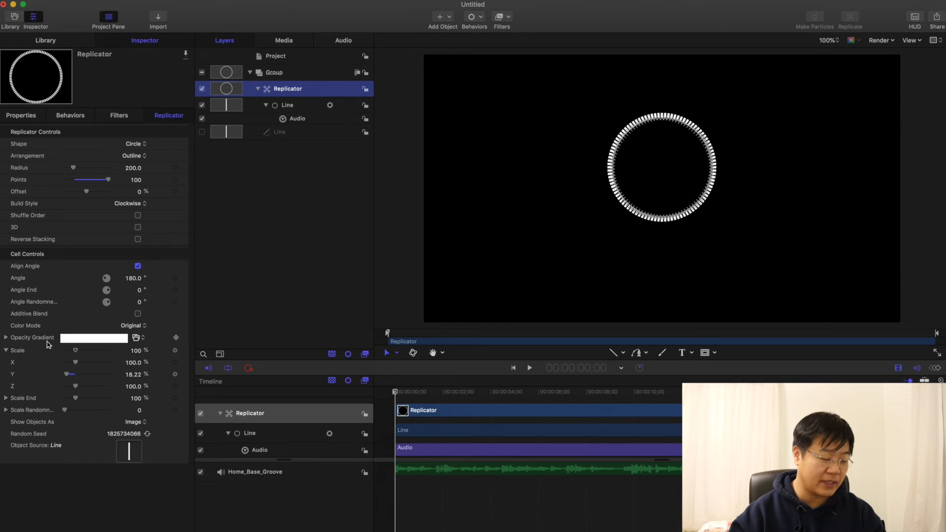
left_click(6, 339)
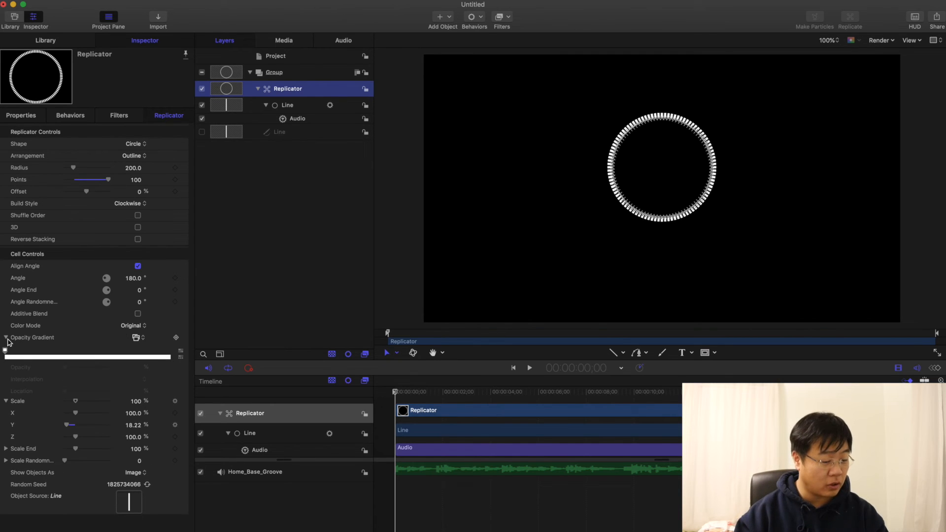
left_click(35, 359)
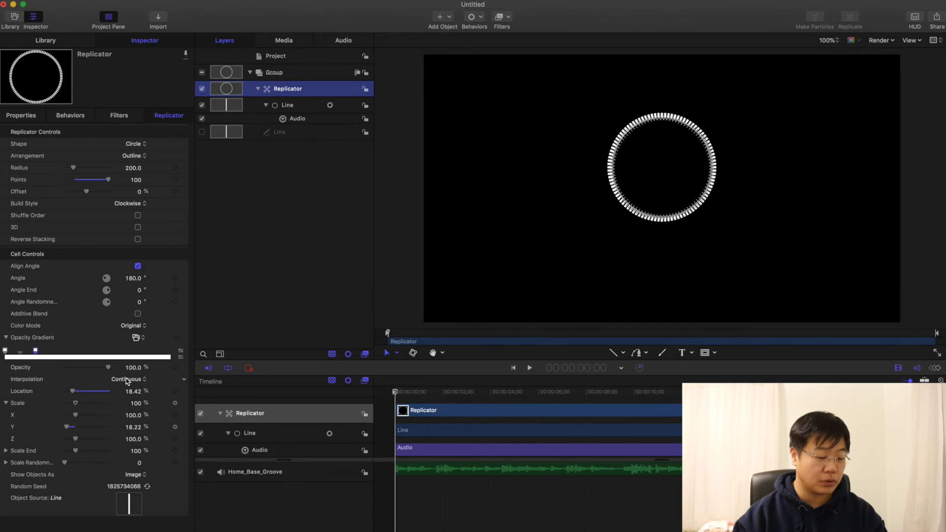
left_click(136, 393)
type("20")
key("Return")
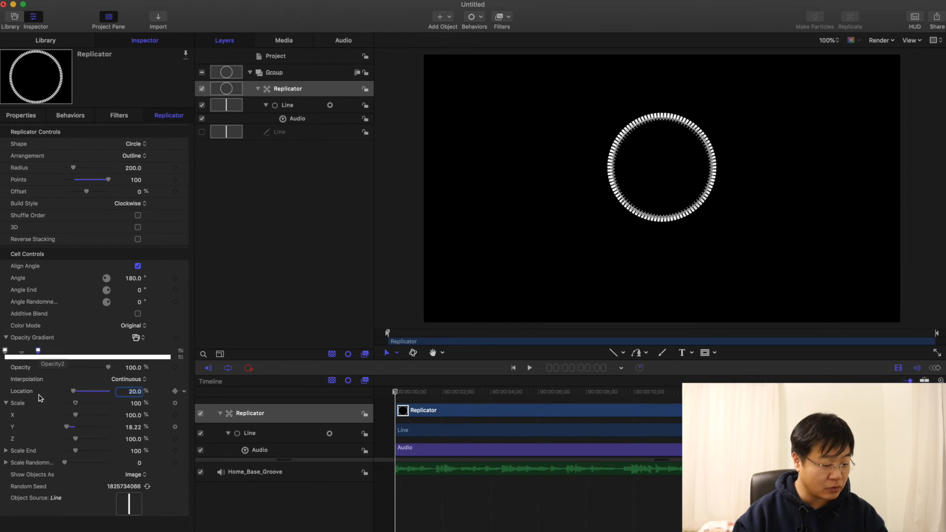
left_click_drag(109, 370, 65, 370)
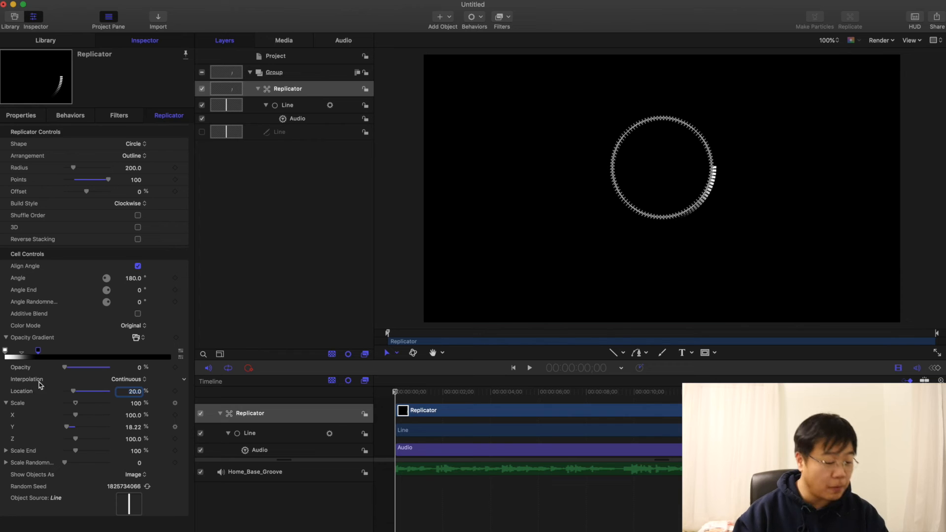
Step: Set the interpolation of both opacity gradient tags to Constant and preview the arc with the music
left_click(129, 380)
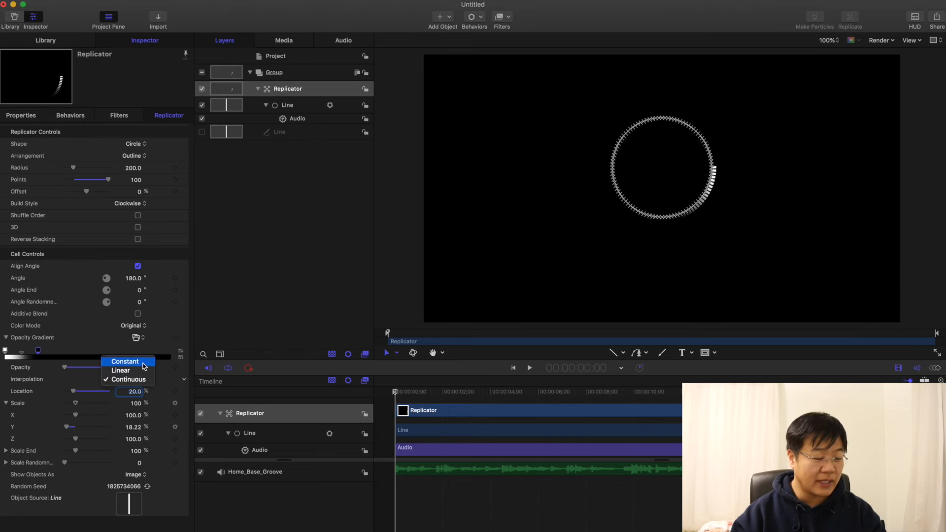
left_click(143, 363)
left_click(5, 351)
left_click(124, 382)
left_click(126, 362)
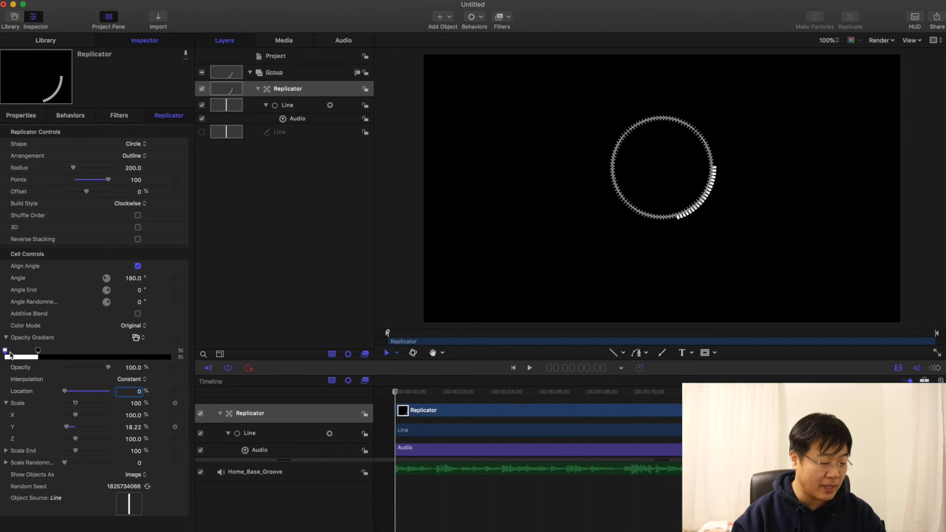
left_click(38, 351)
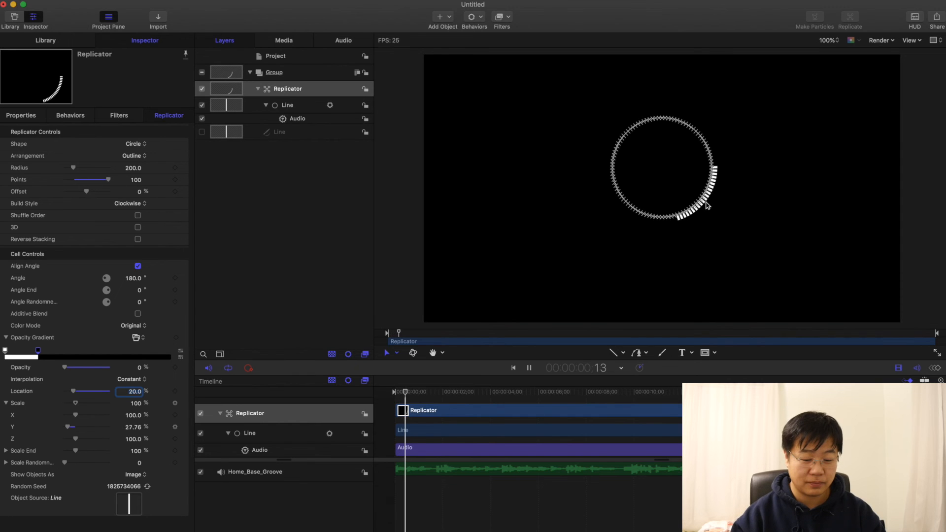
key("space")
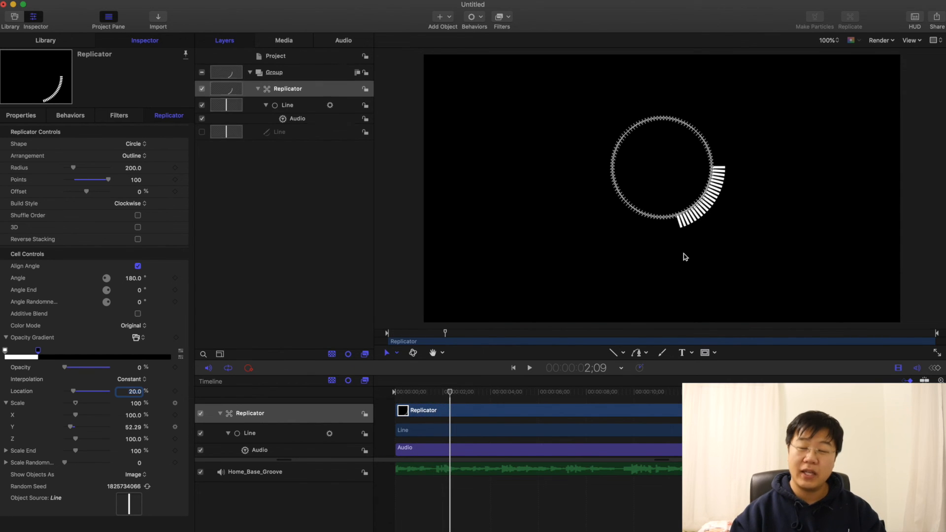
left_click_drag(424, 393, 394, 389)
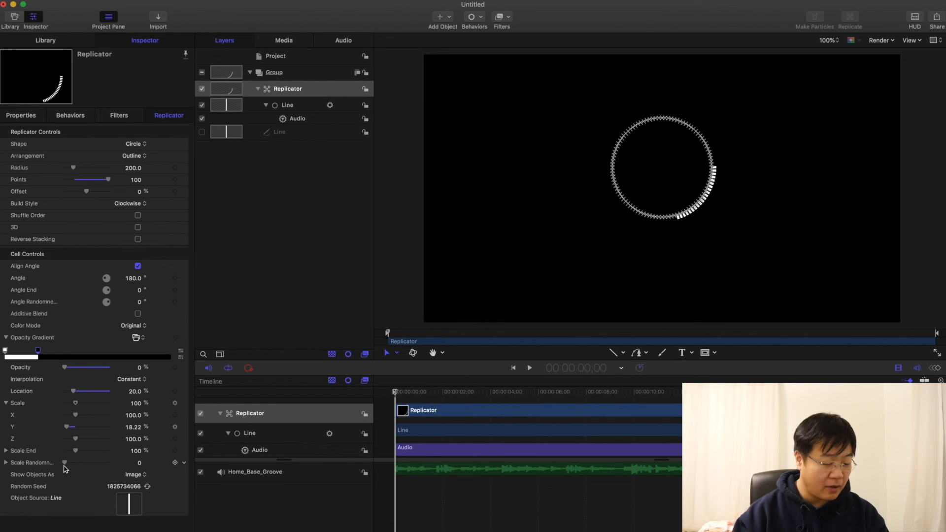
Step: Add a Randomize parameter behavior to the replicator's Scale Randomness
left_click(185, 463)
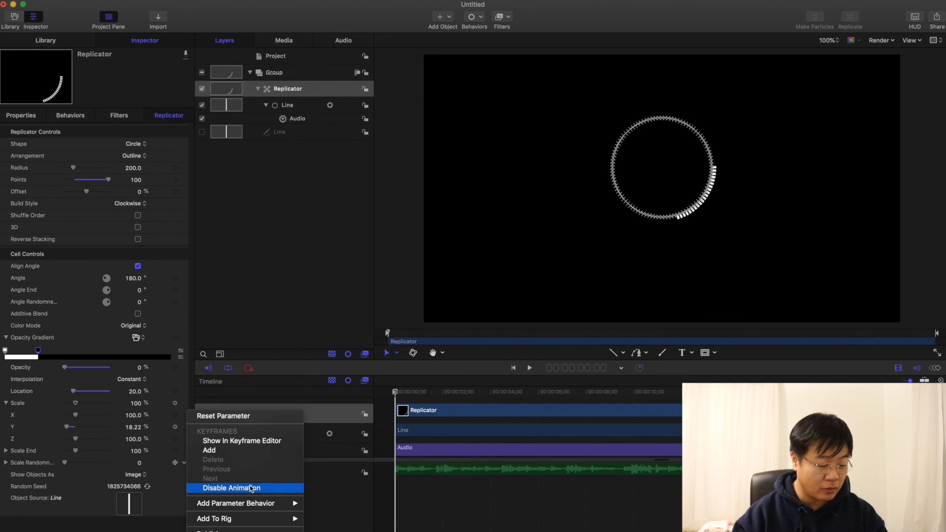
mouse_move(277, 507)
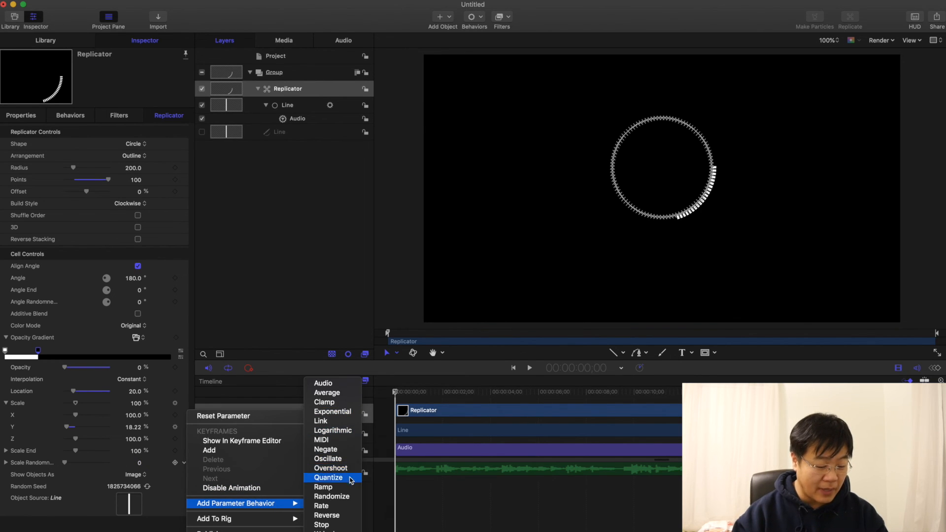
left_click(347, 497)
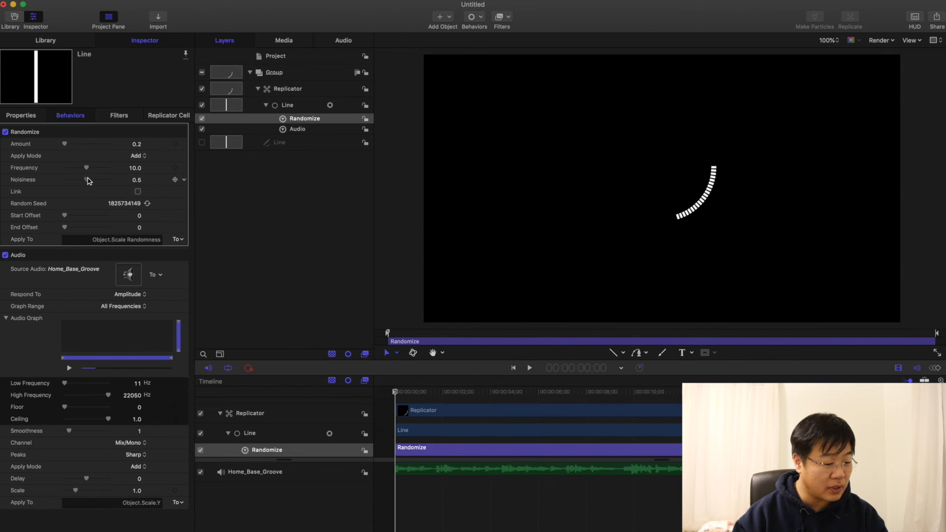
Step: Set the Randomize behavior's Noisiness to 0.8 and Amount to 10, generate a new random seed, and return the playhead to the start
left_click_drag(88, 180, 102, 182)
key("space")
key("space")
left_click_drag(65, 144, 69, 147)
key("space")
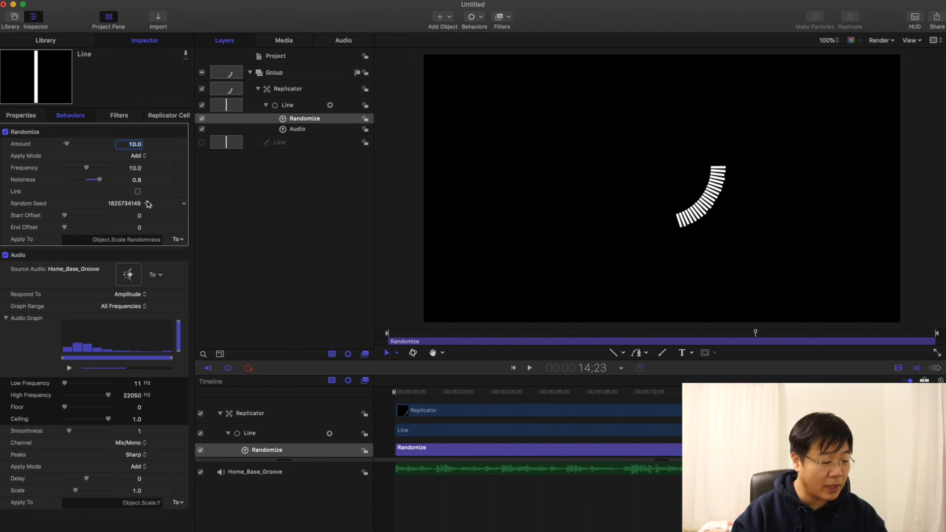
left_click(148, 204)
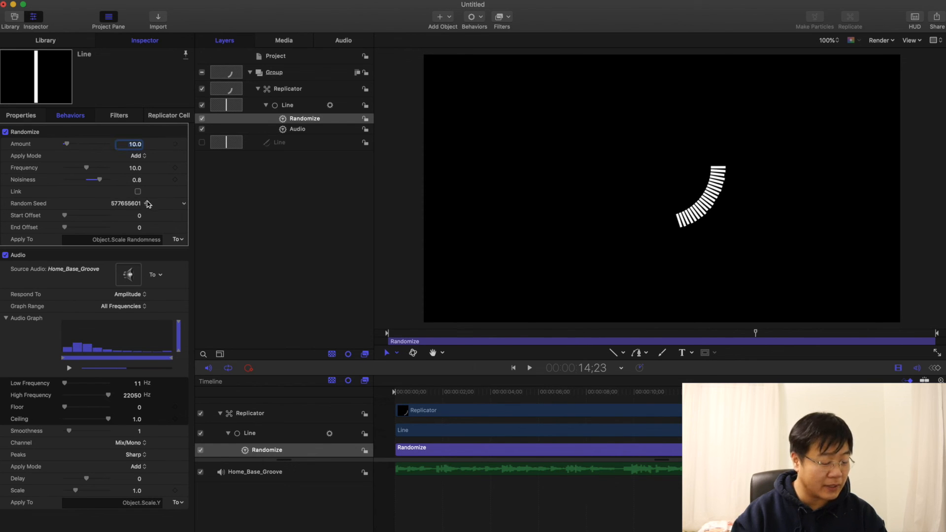
left_click(302, 106)
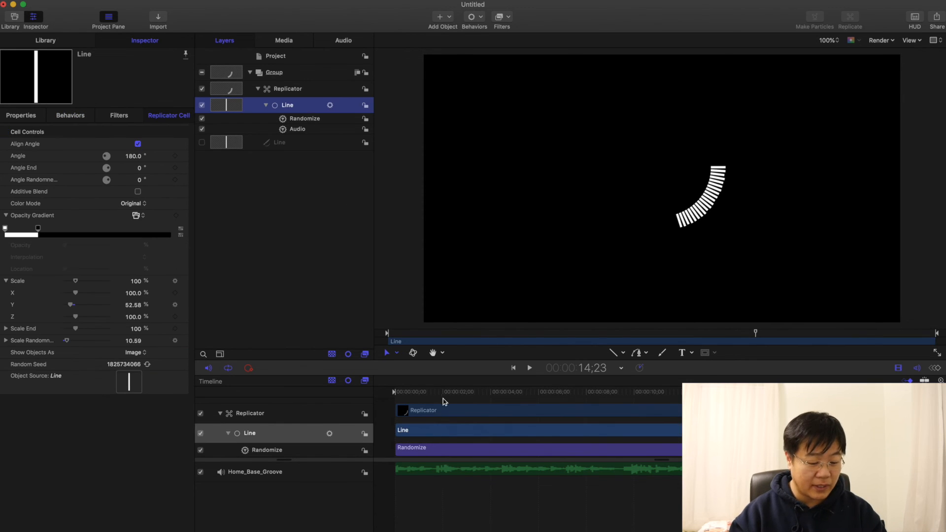
left_click_drag(432, 393, 362, 405)
left_click(324, 203)
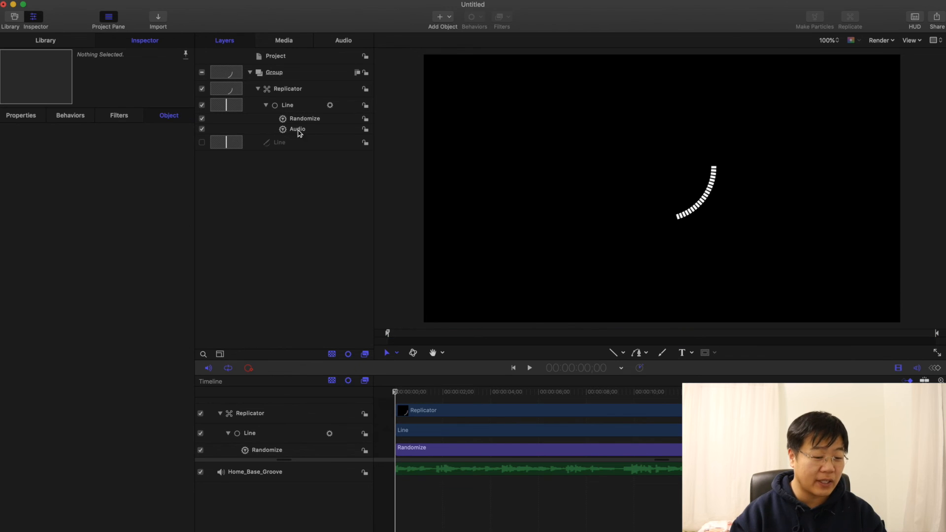
Step: Duplicate the Replicator four times to create the remaining arc segments of the circle
left_click(292, 92)
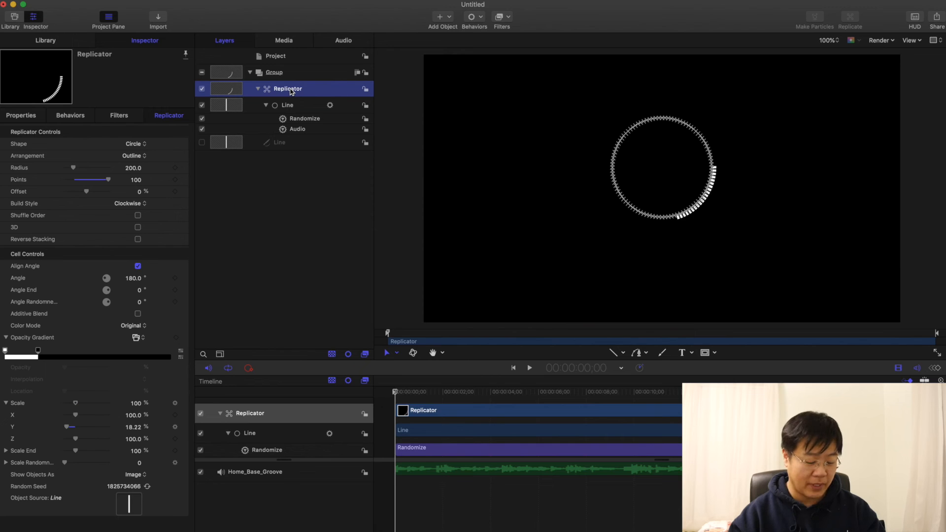
key("super+d")
key("super+d")
key("super+d")
key("super+d")
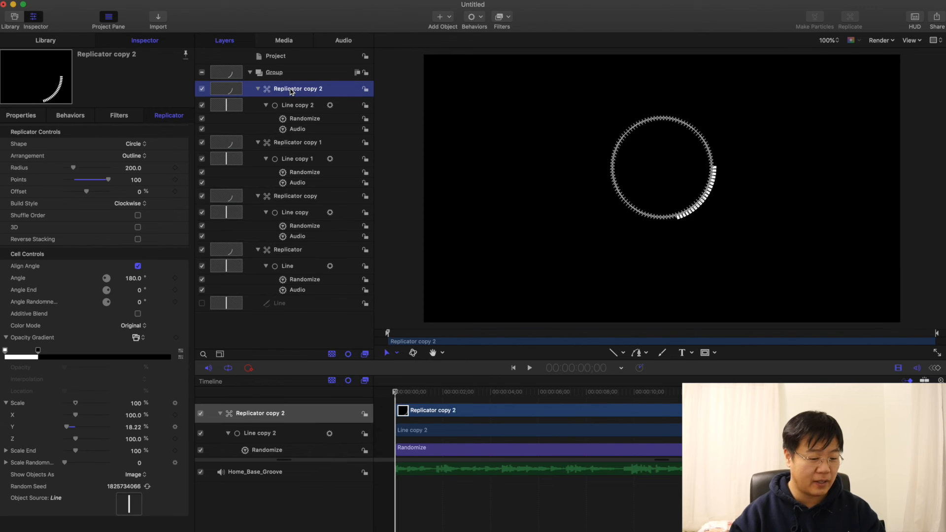
scroll(316, 183, "down", 2)
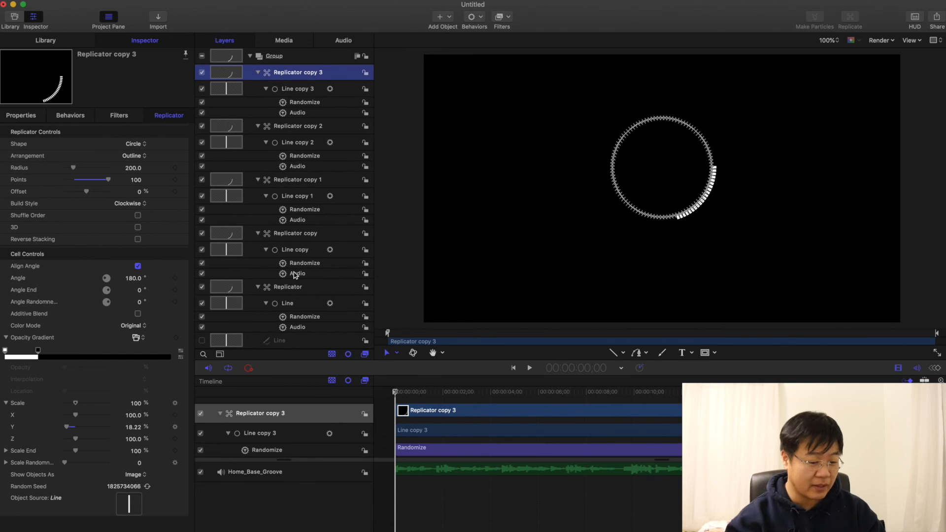
Step: In Replicator copy's Opacity Gradient, set the 0% opacity tag's location to 40% and the 100% opacity tag's location to 20%
left_click(291, 236)
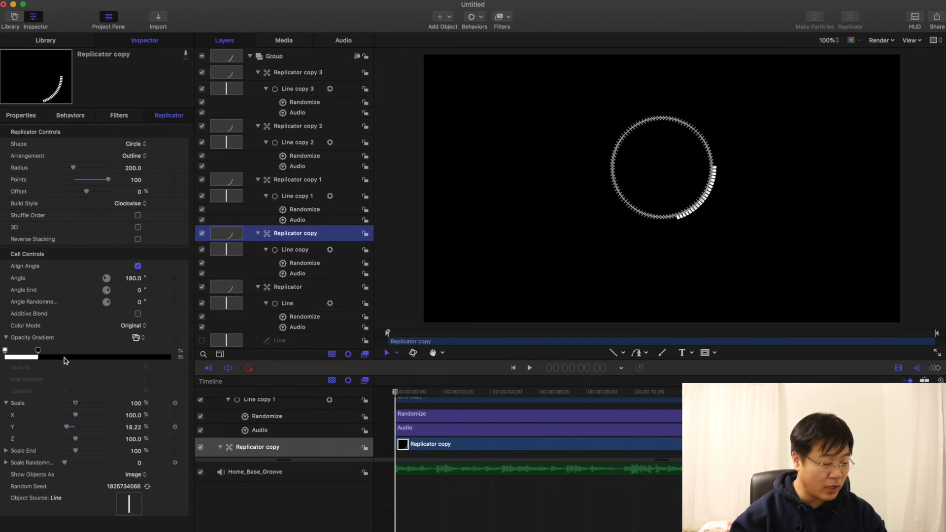
left_click(39, 351)
left_click(138, 395)
type("40")
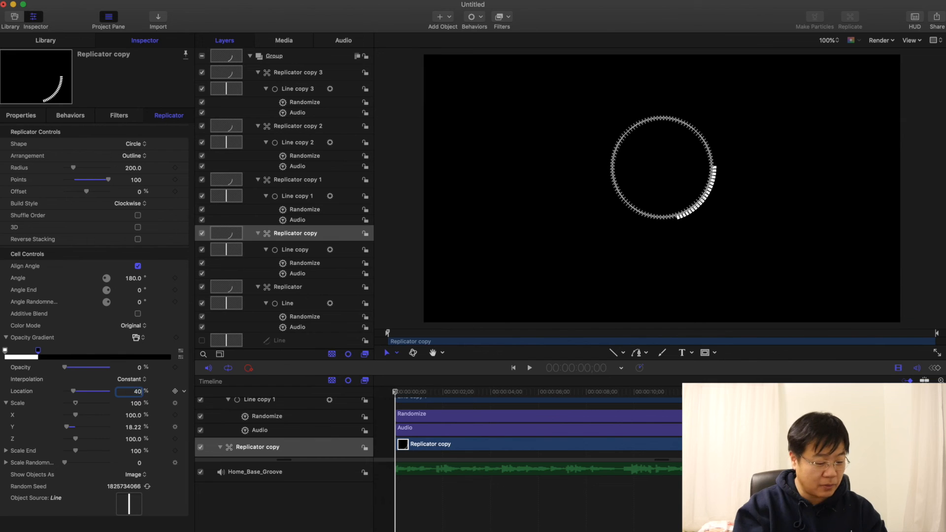
key("Return")
left_click(5, 351)
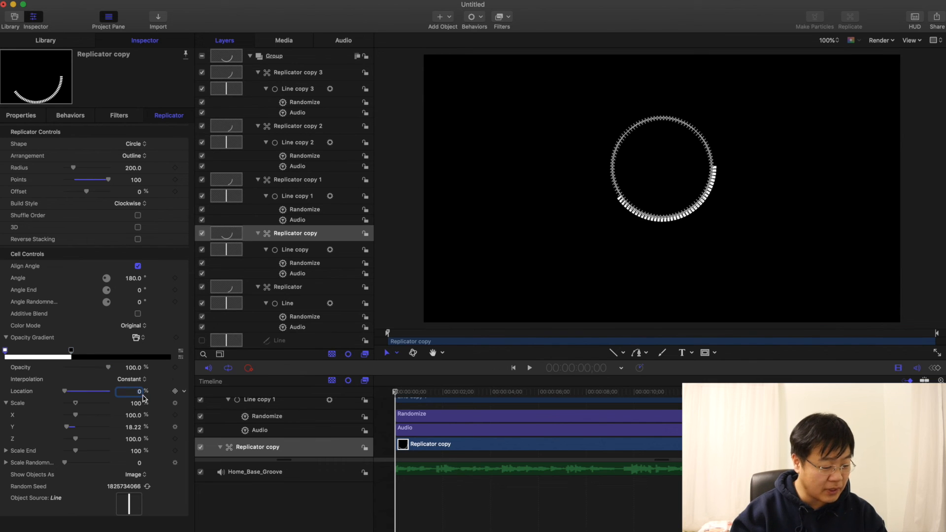
type("20")
key("Return")
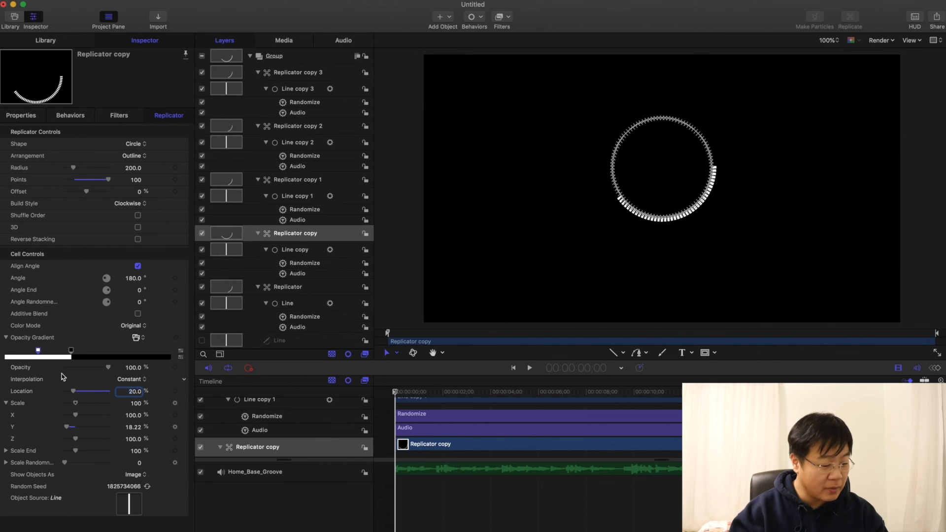
Step: Add a 0% opacity tag at location 0% to Replicator copy's gradient, and generate new random seeds for the replicator and its Randomize behavior
left_click(7, 351)
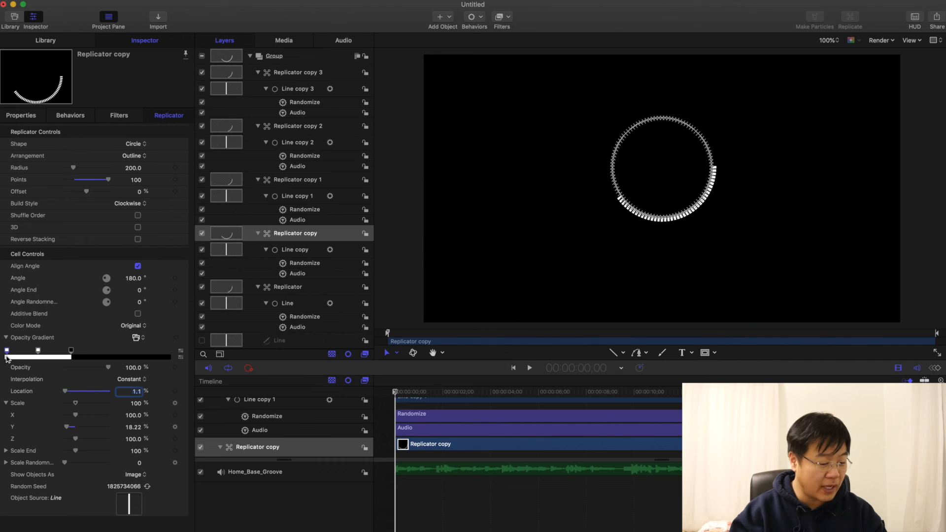
type("0")
key("Return")
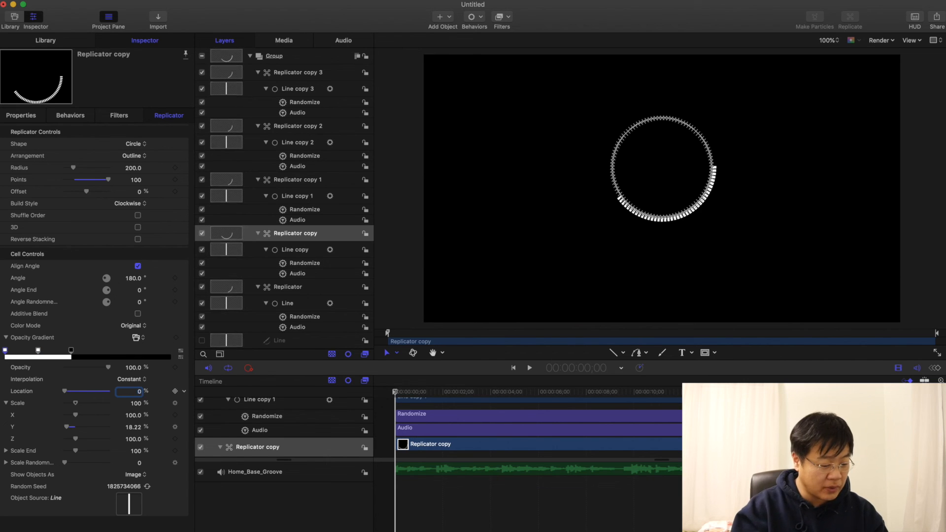
left_click_drag(108, 368, 42, 368)
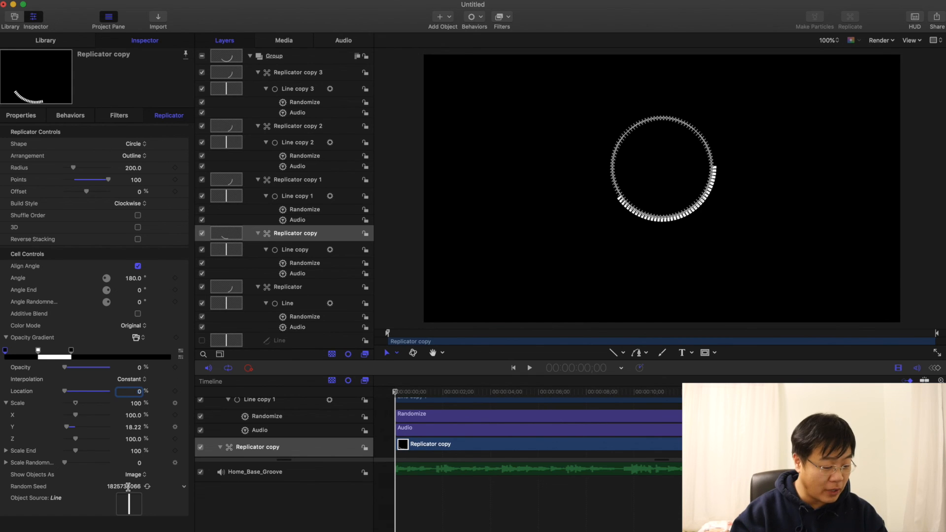
left_click(148, 487)
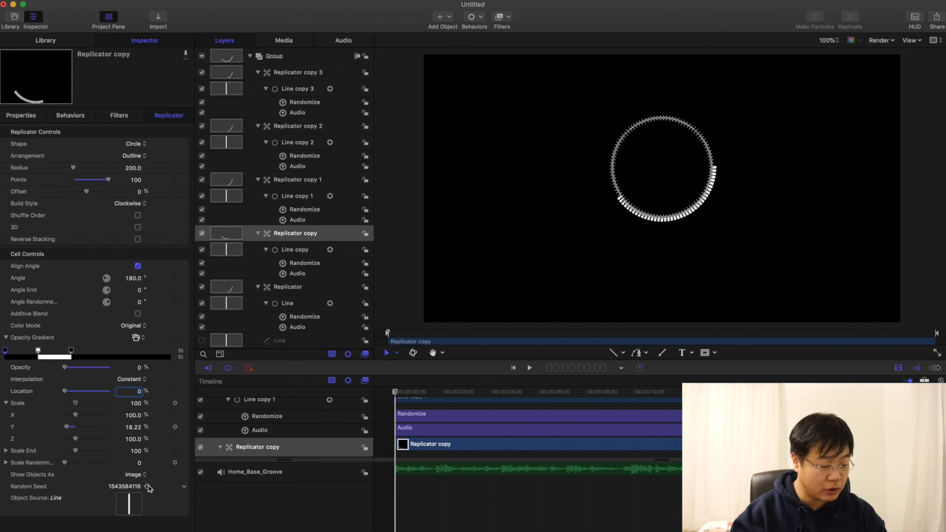
left_click(306, 263)
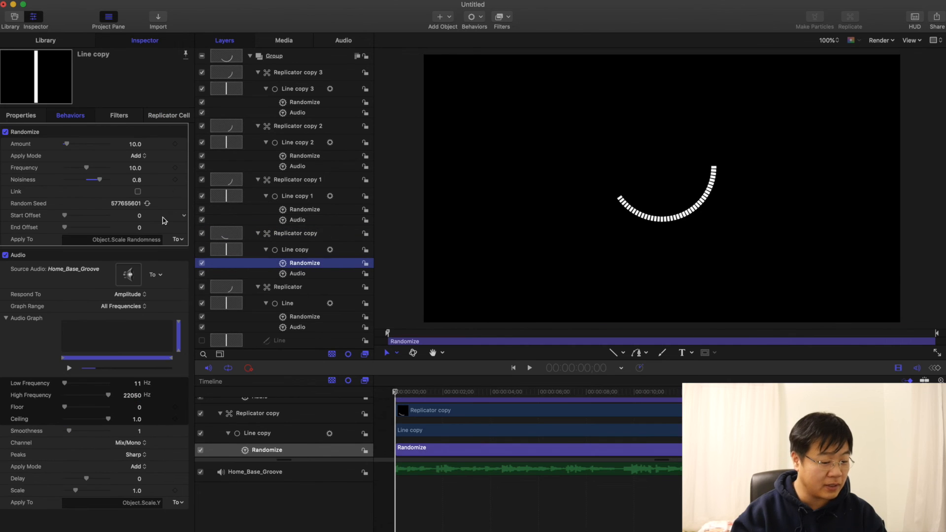
Step: Limit Replicator copy 1's opacity gradient to 40–60%, configure the other two copies for the remaining arcs, and return the playhead to the start
left_click(307, 182)
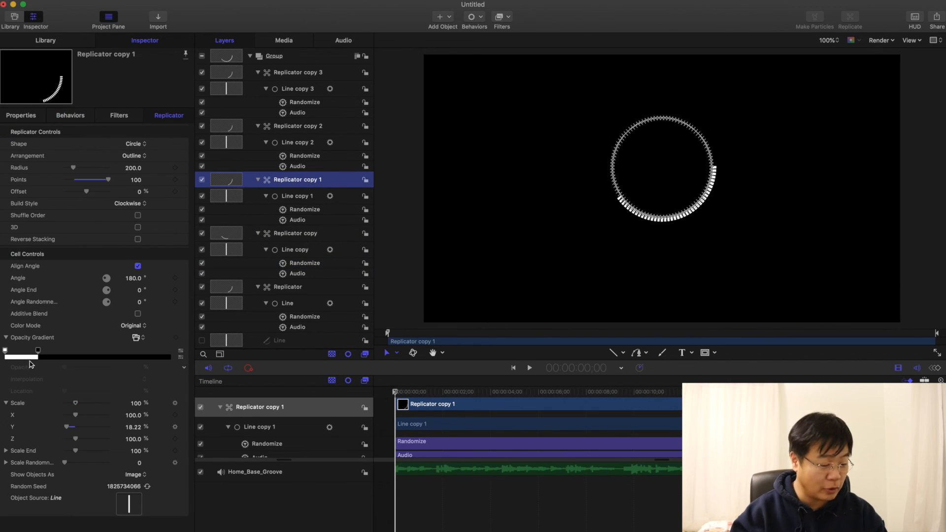
left_click(38, 351)
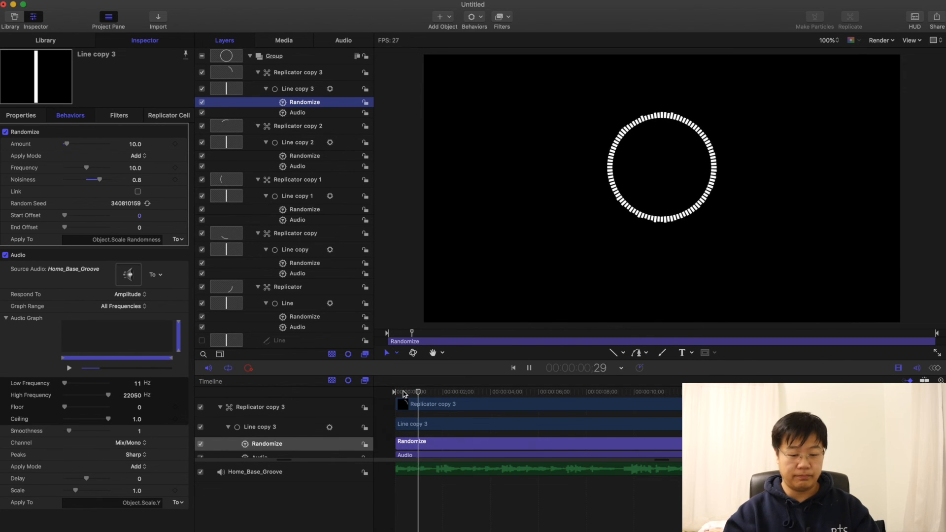
left_click_drag(403, 393, 364, 395)
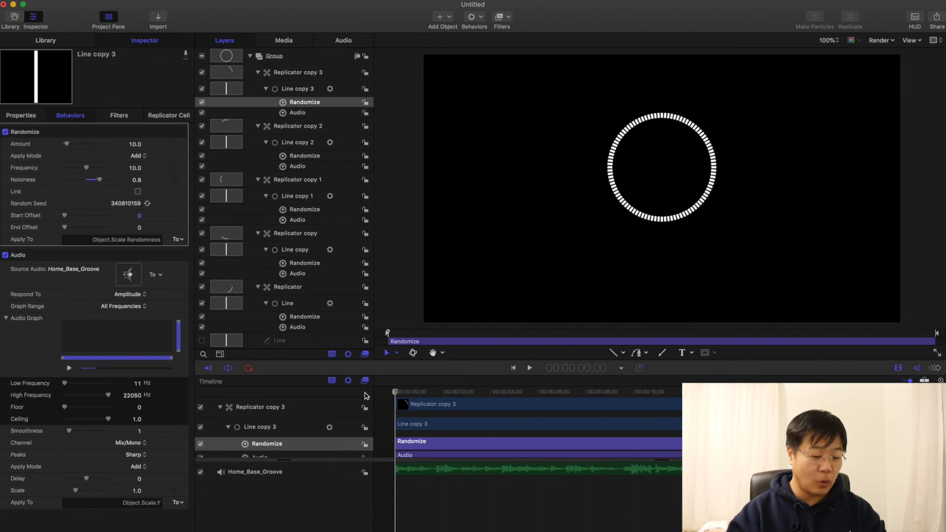
Step: Limit the original Line's Audio behavior to low frequencies by setting its High Frequency to 46 Hz
left_click(305, 340)
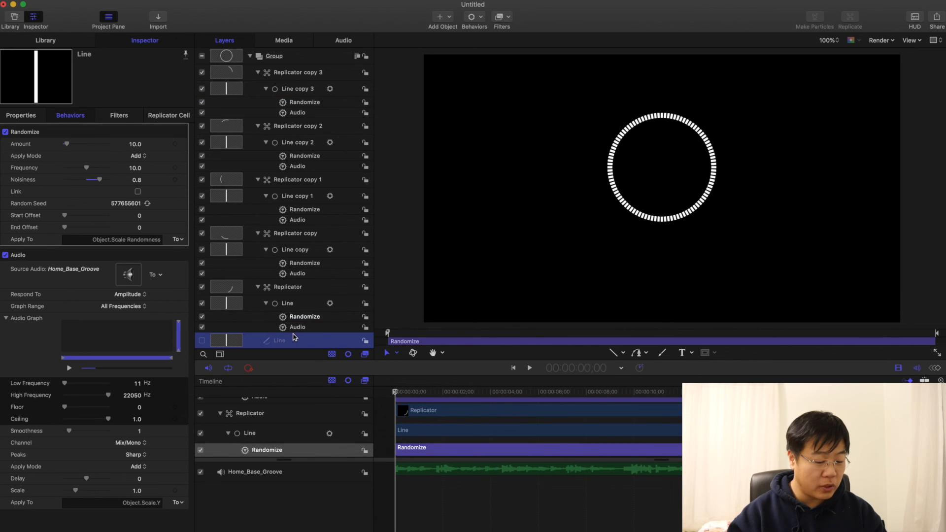
left_click(298, 327)
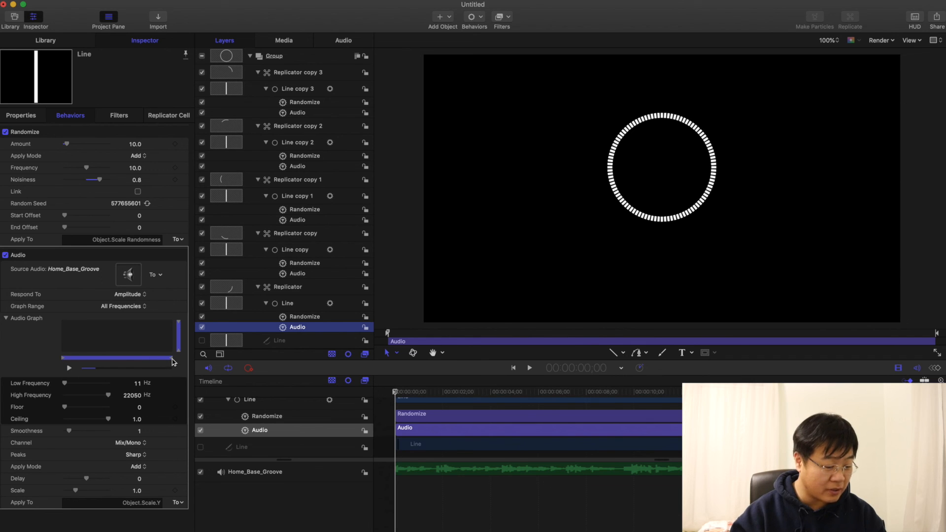
left_click_drag(172, 362, 81, 365)
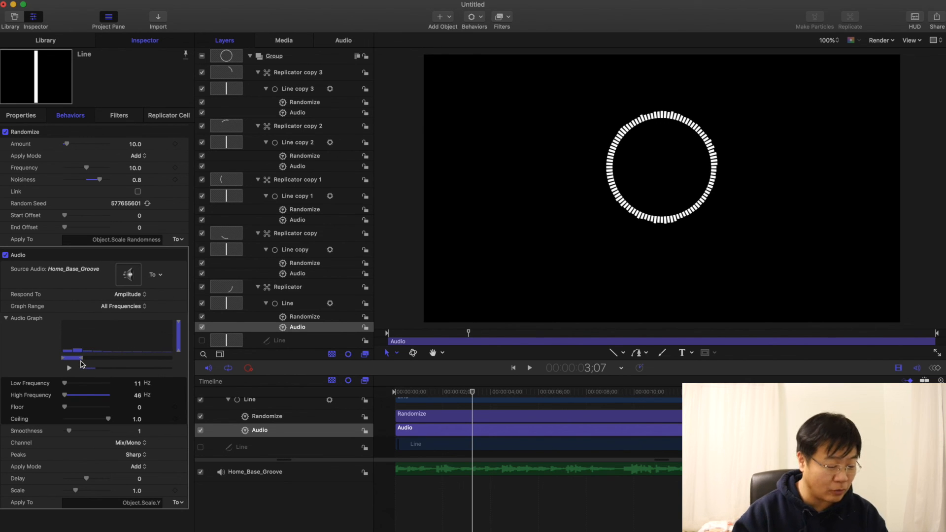
Step: Limit Line copy's Audio behavior to the frequency band just above 46 Hz, and Line copy 1's to 178–697 Hz
left_click(298, 274)
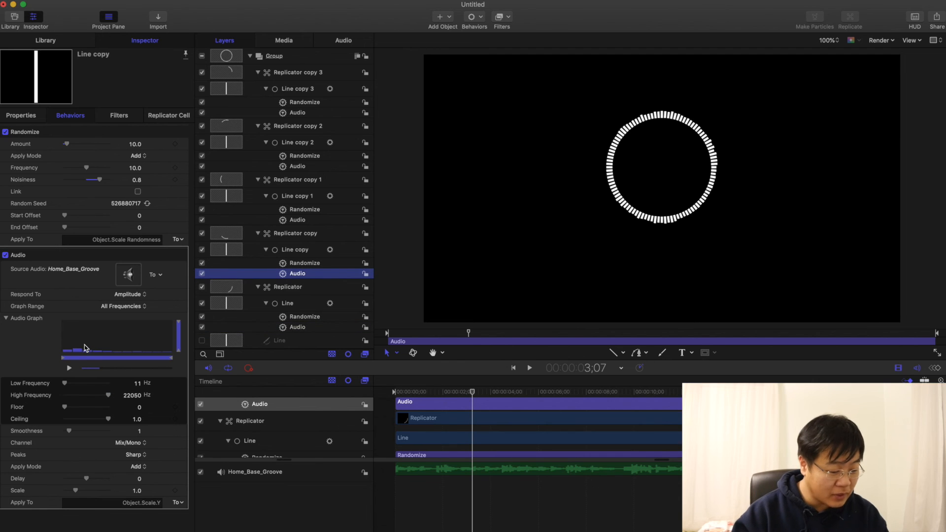
left_click_drag(63, 362, 83, 361)
left_click_drag(173, 359, 103, 361)
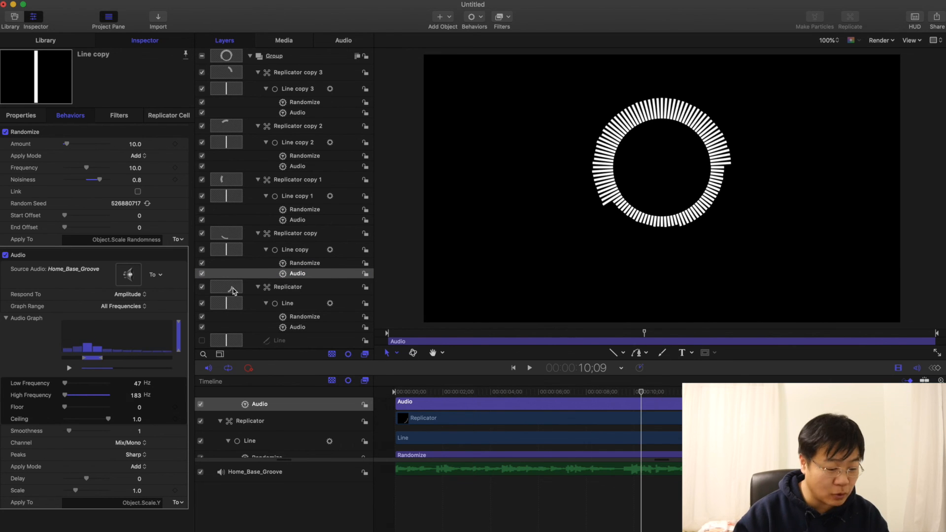
left_click(297, 220)
left_click_drag(63, 361, 102, 361)
left_click_drag(173, 361, 132, 361)
Step: Limit Line copy 2's Audio behavior to a higher band and Line copy 3's to 5692–22050 Hz, and preview from the start
left_click(297, 166)
left_click_drag(63, 362, 133, 361)
left_click(298, 113)
left_click_drag(63, 361, 153, 361)
key("Home")
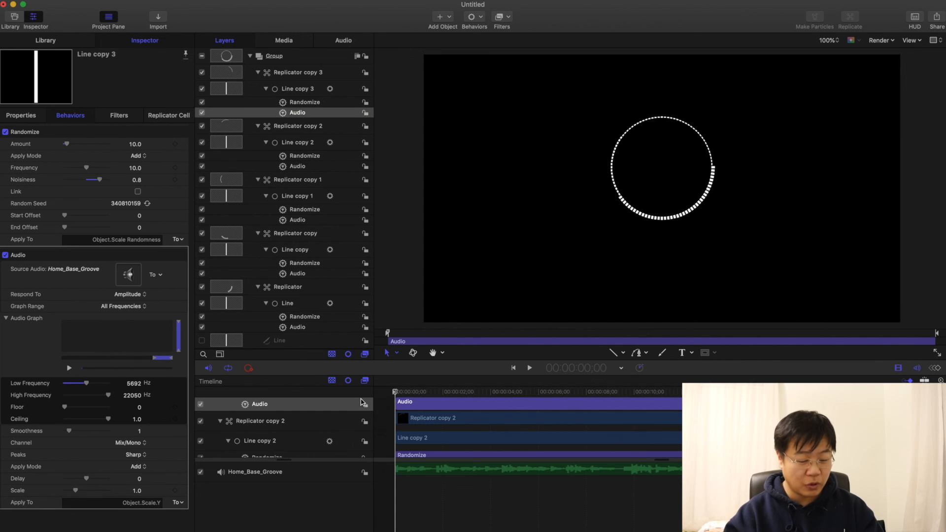
key("space")
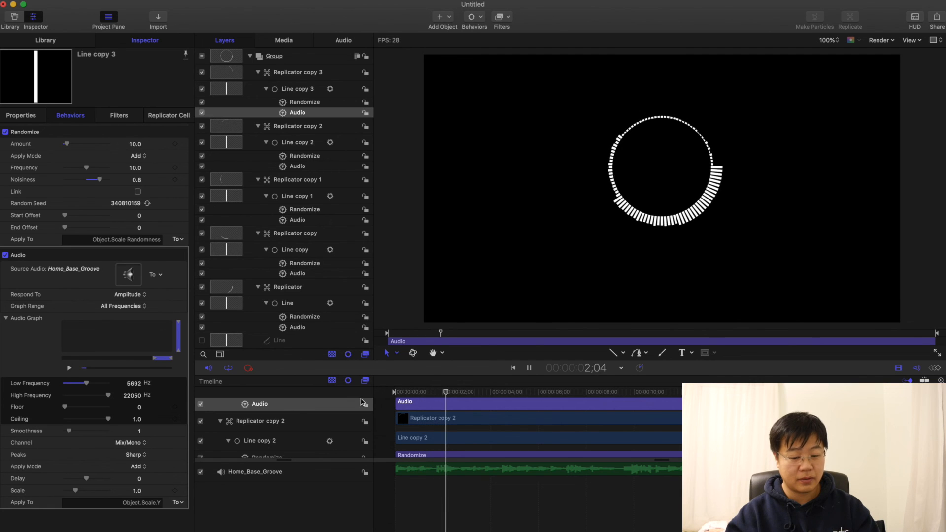
key("space")
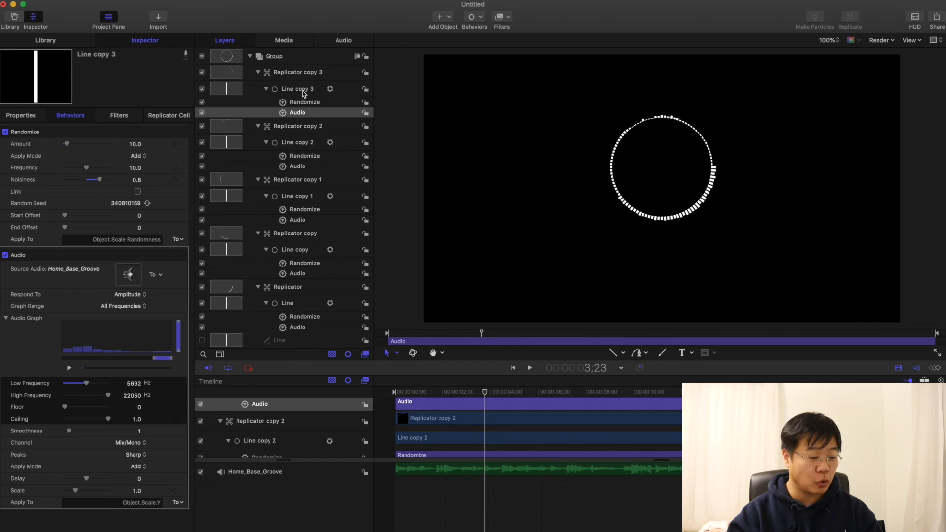
Step: With the playhead at 7;19, raise the Scale of Line copy 1's Audio behavior to about 2.08
left_click(578, 392)
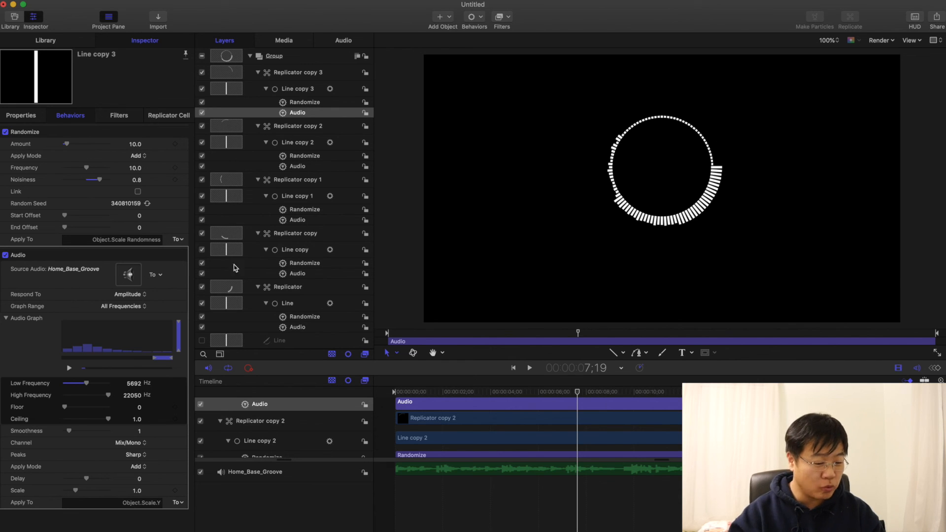
scroll(268, 287, "down", 1)
left_click(296, 235)
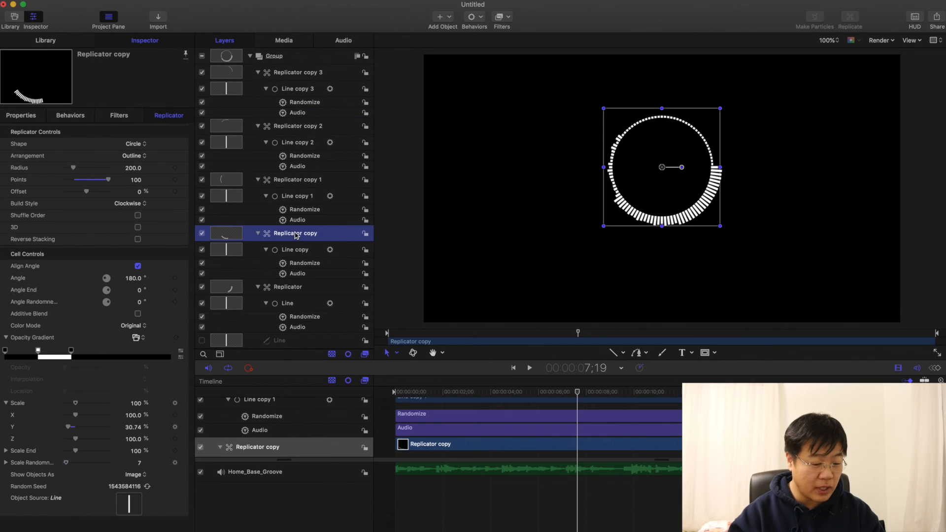
left_click(296, 182)
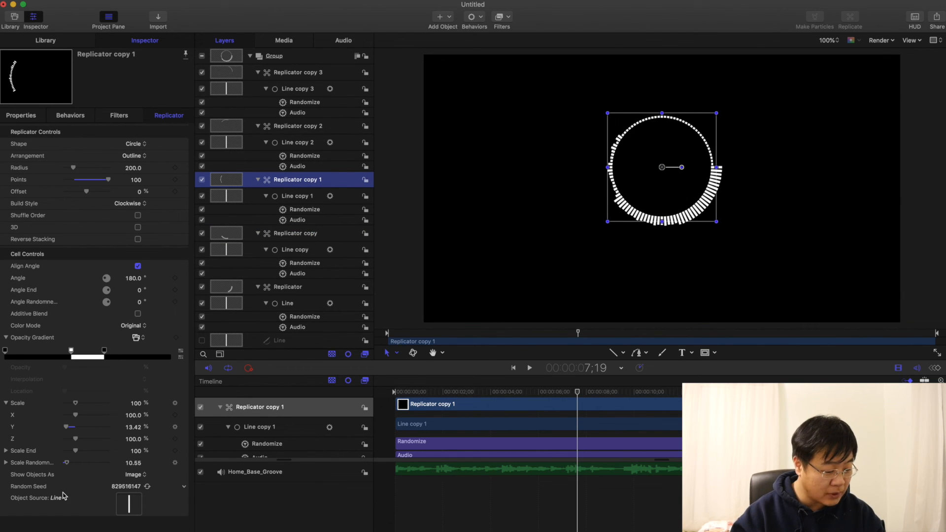
left_click(297, 220)
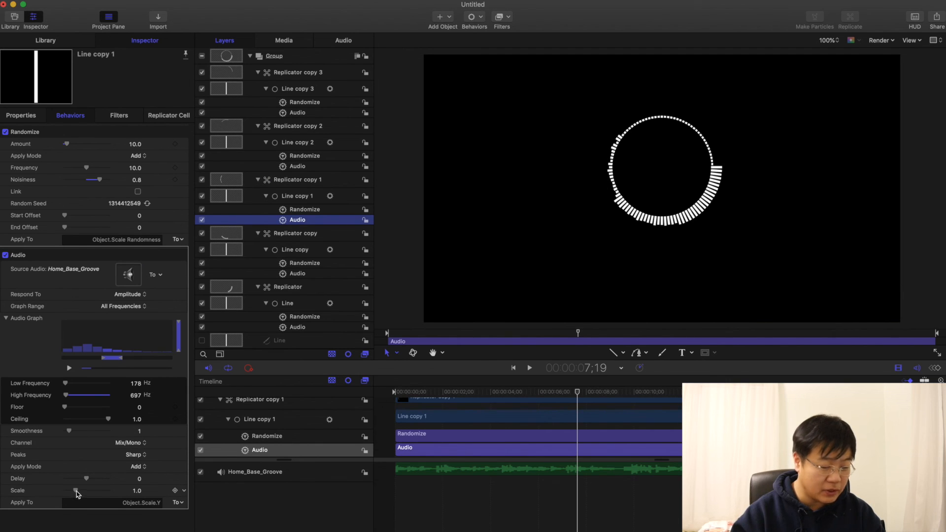
left_click_drag(76, 492, 90, 493)
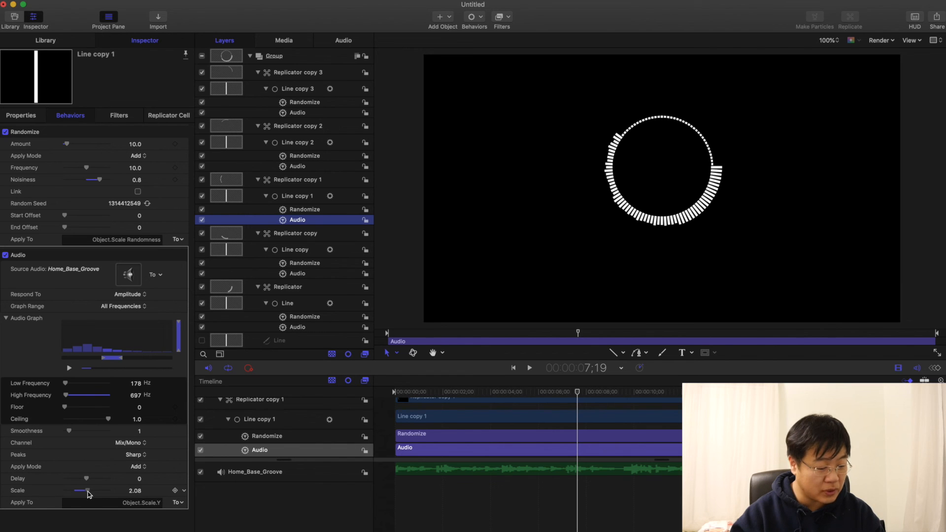
Step: Raise the Scale of Line copy 2's Audio behavior and set Line copy 3's to 3.86, and preview the circle with the music
left_click(297, 166)
left_click_drag(76, 492, 107, 494)
left_click(299, 111)
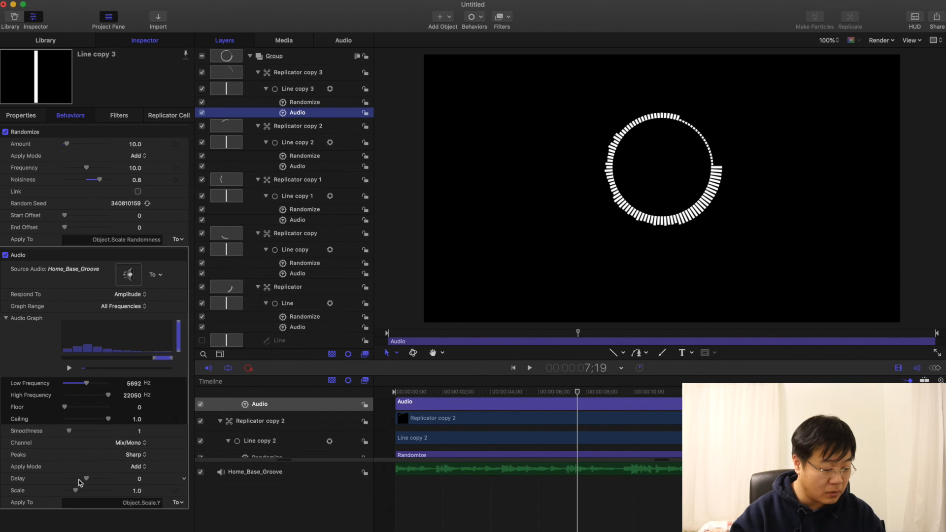
left_click_drag(76, 492, 108, 496)
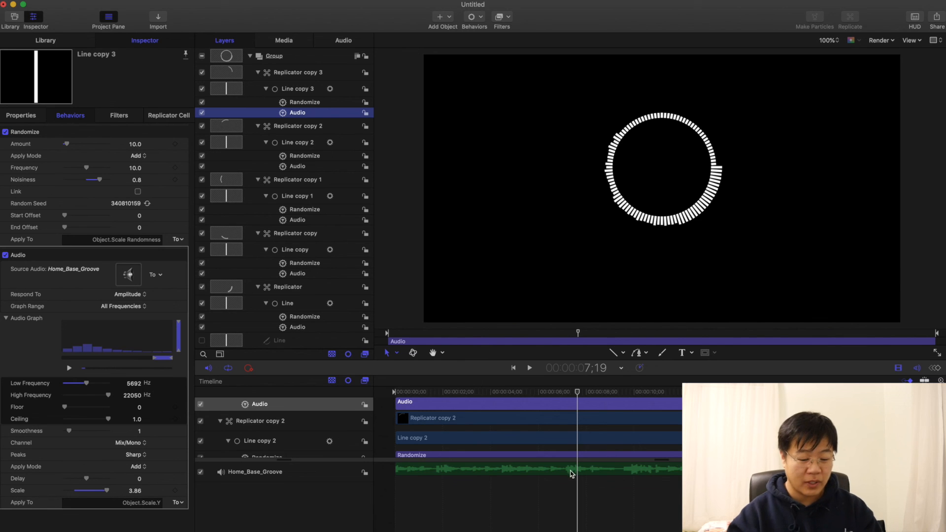
left_click(438, 394)
key("space")
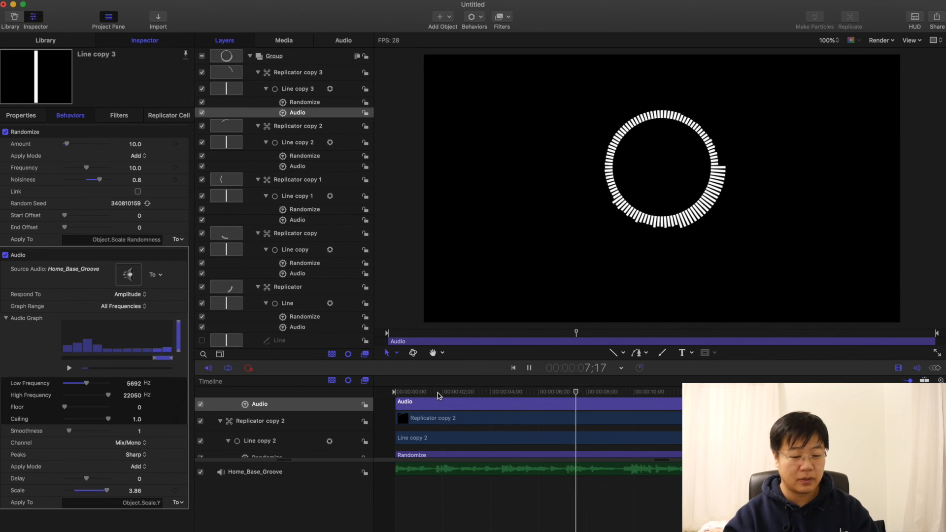
key("space")
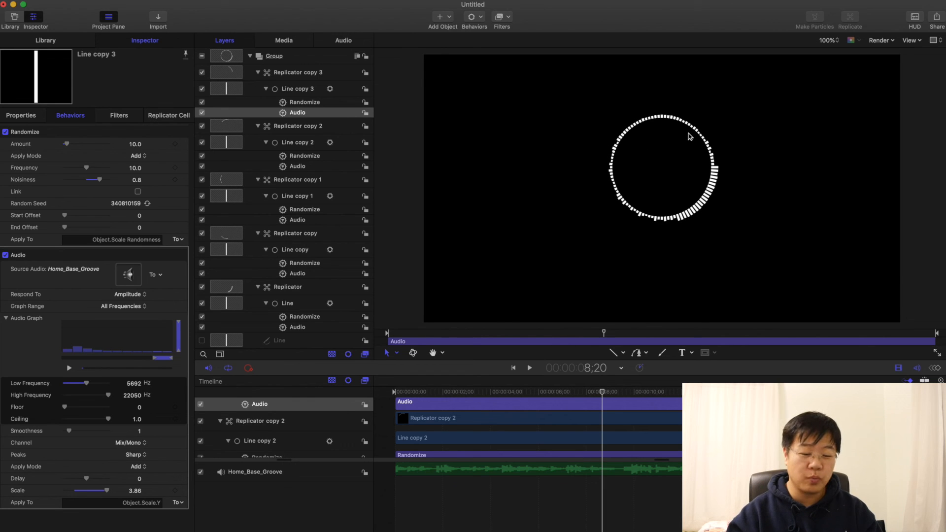